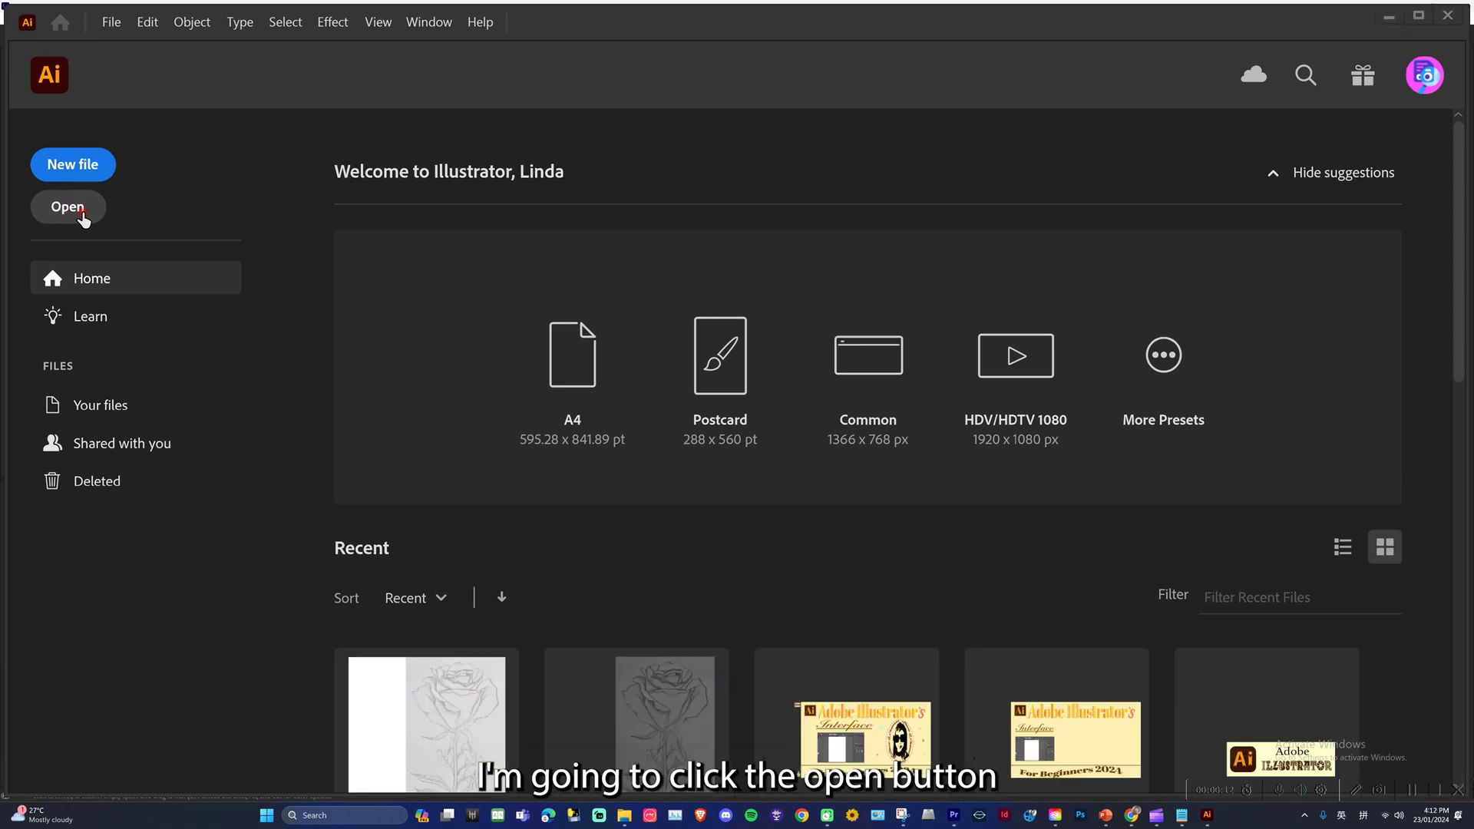
Open the existing Rose.ai file from the Ai interface folder.
left_click(60, 199)
left_click(208, 119)
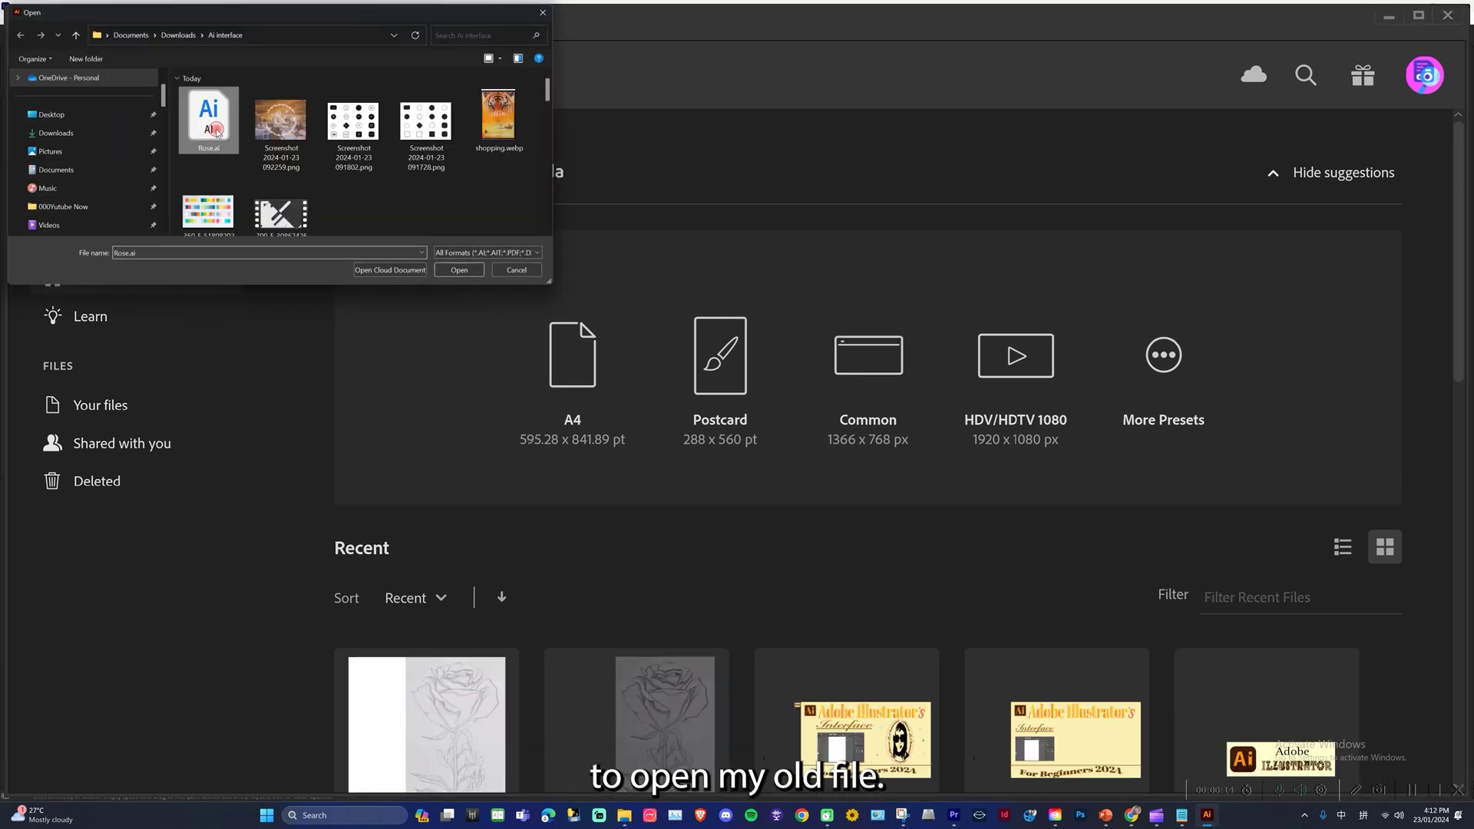
left_click(470, 275)
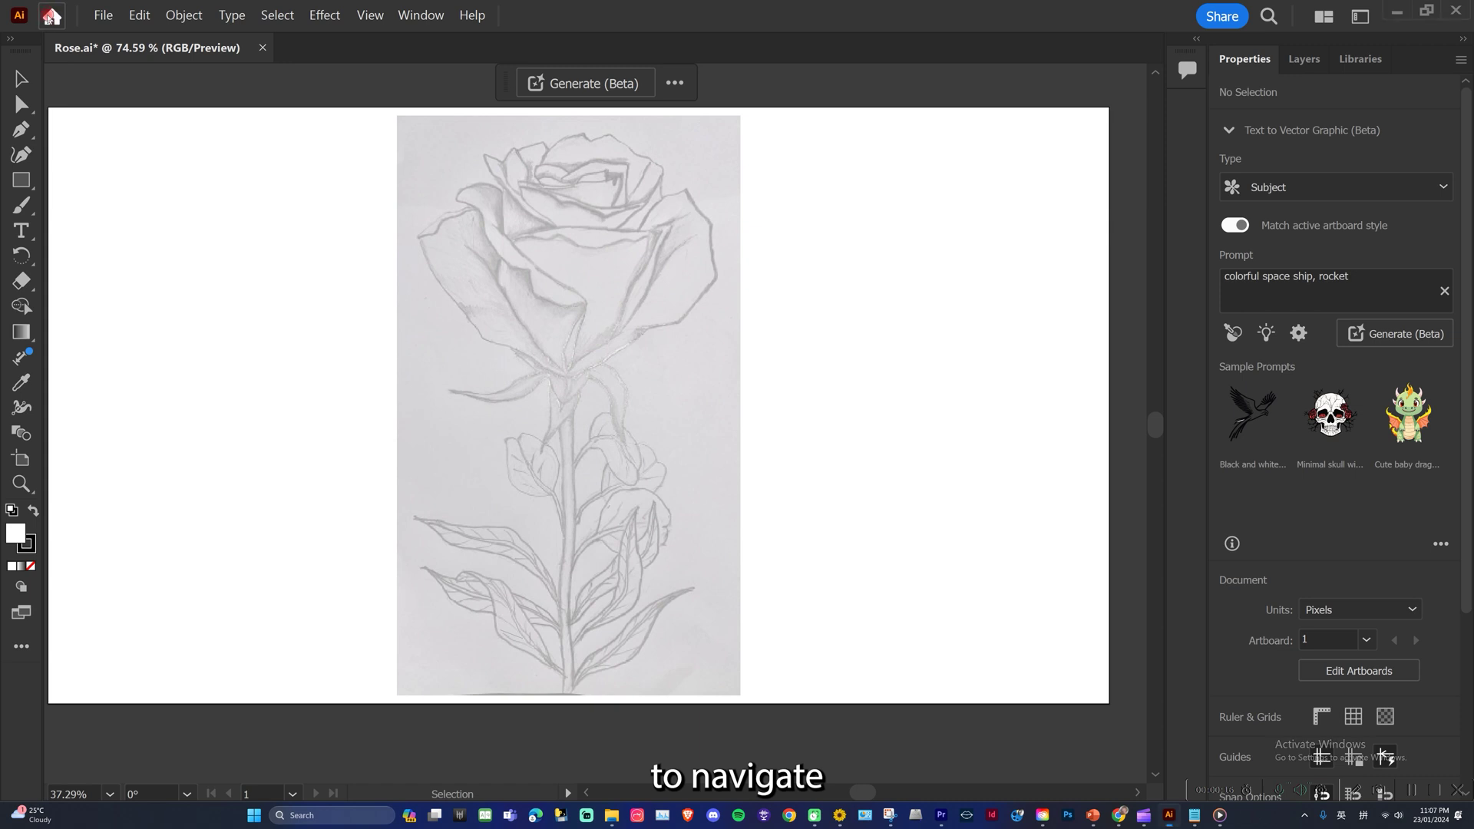
Visit the home screen and return to the open rose document.
left_click(50, 17)
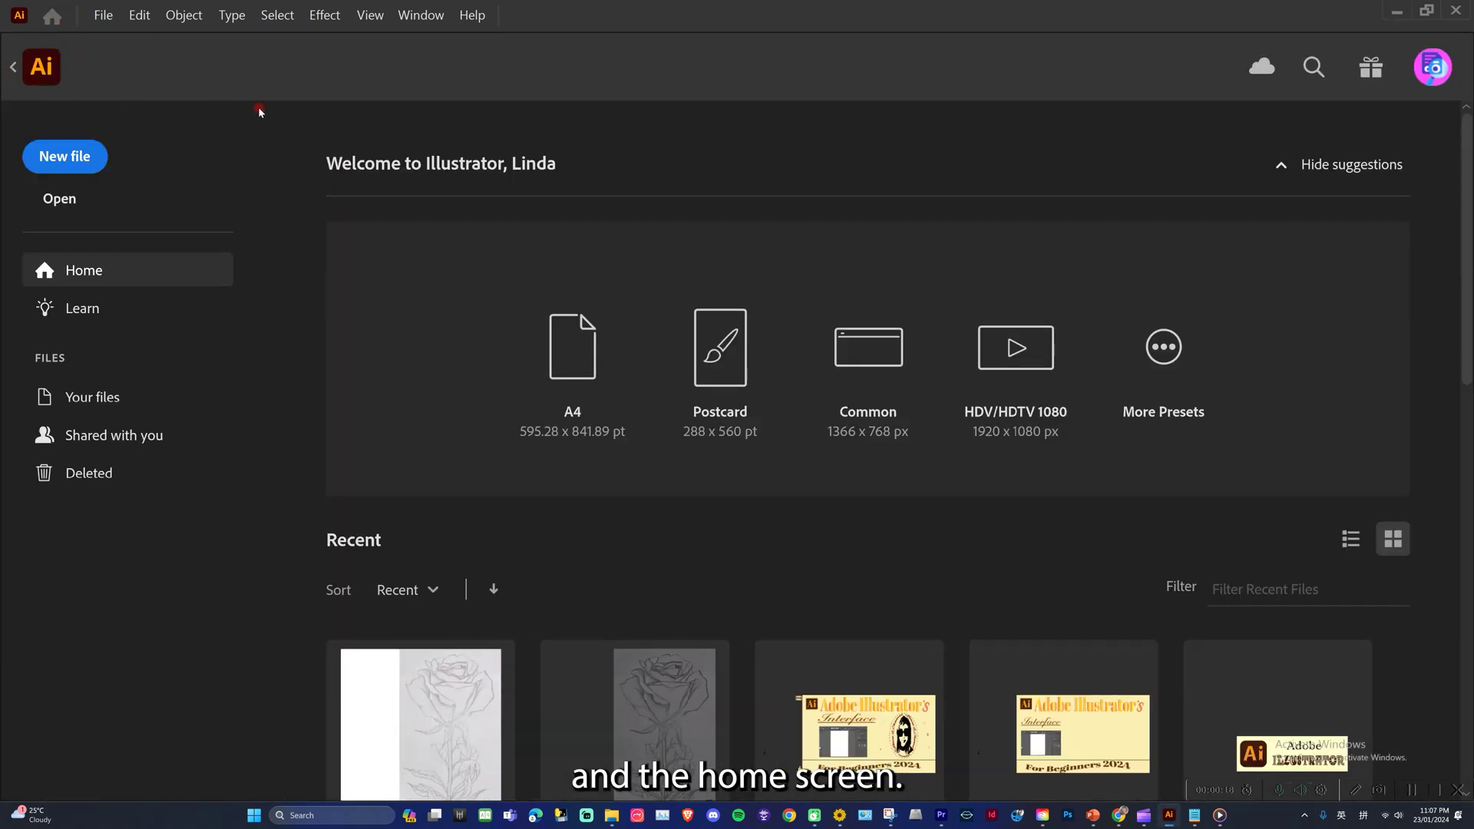
left_click(11, 69)
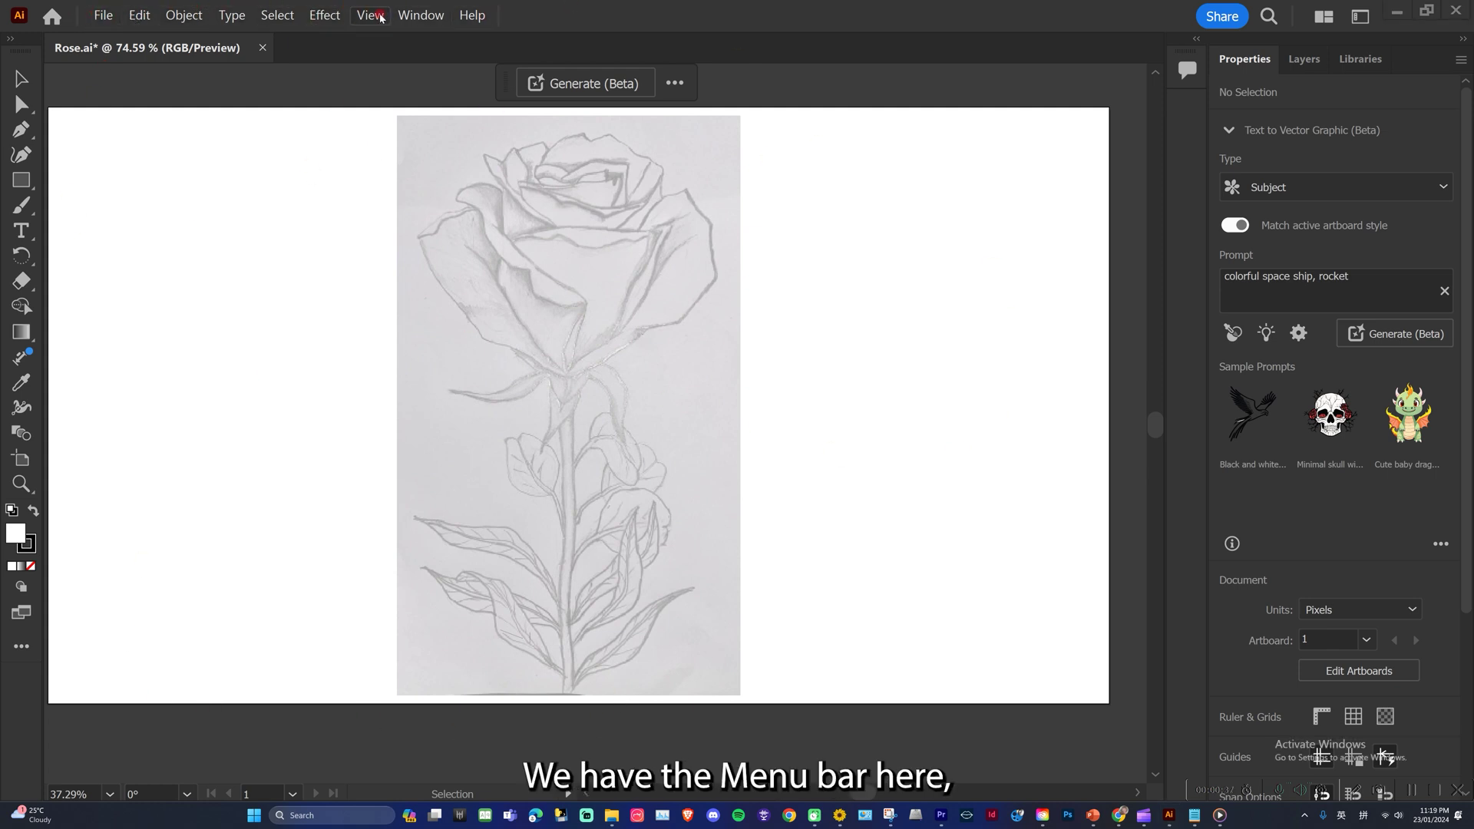
Look through the File, Edit, Object and Type commands and the available document arrangement layouts.
left_click(105, 16)
mouse_move(139, 15)
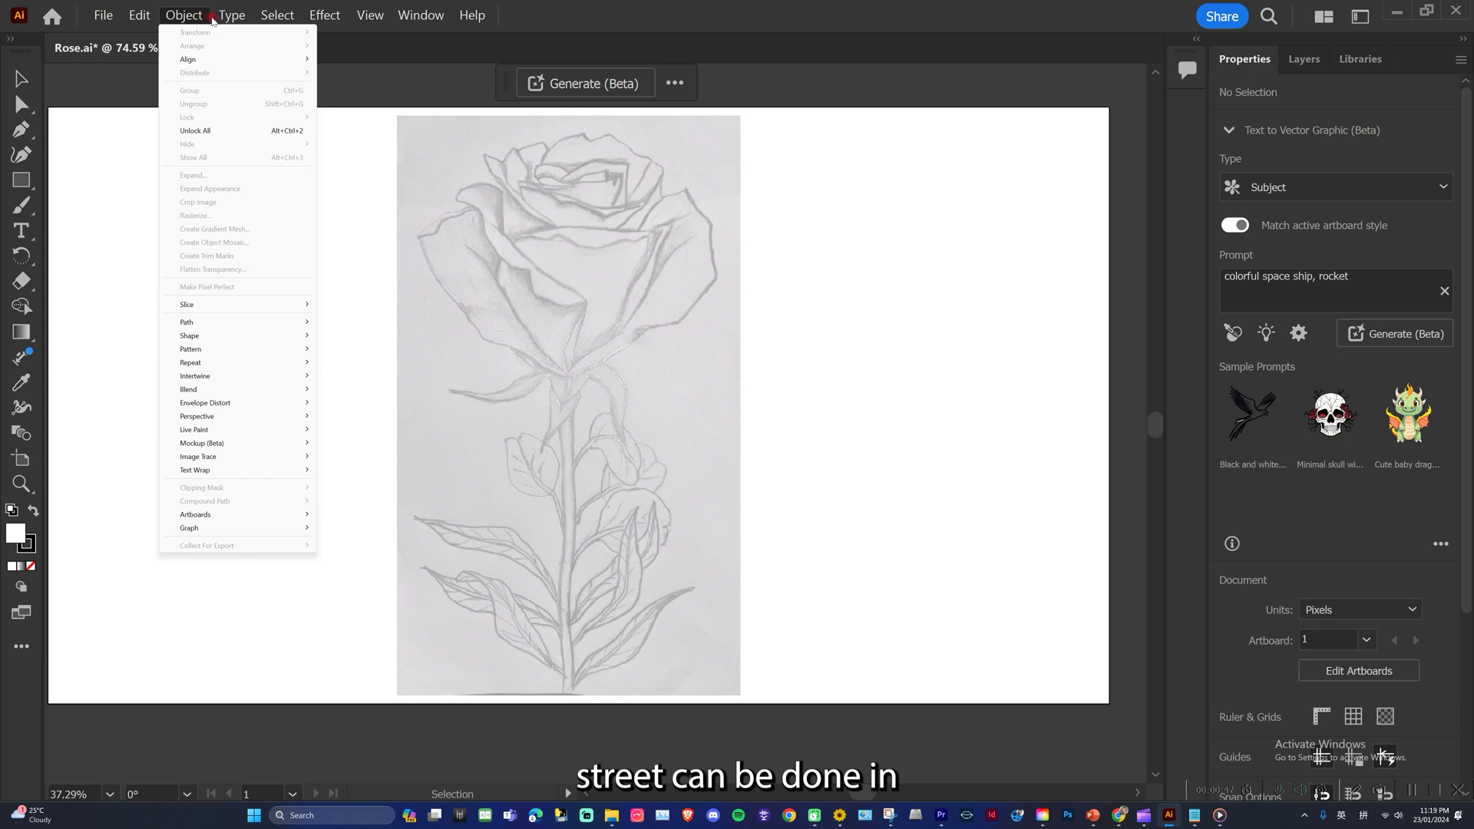
mouse_move(233, 19)
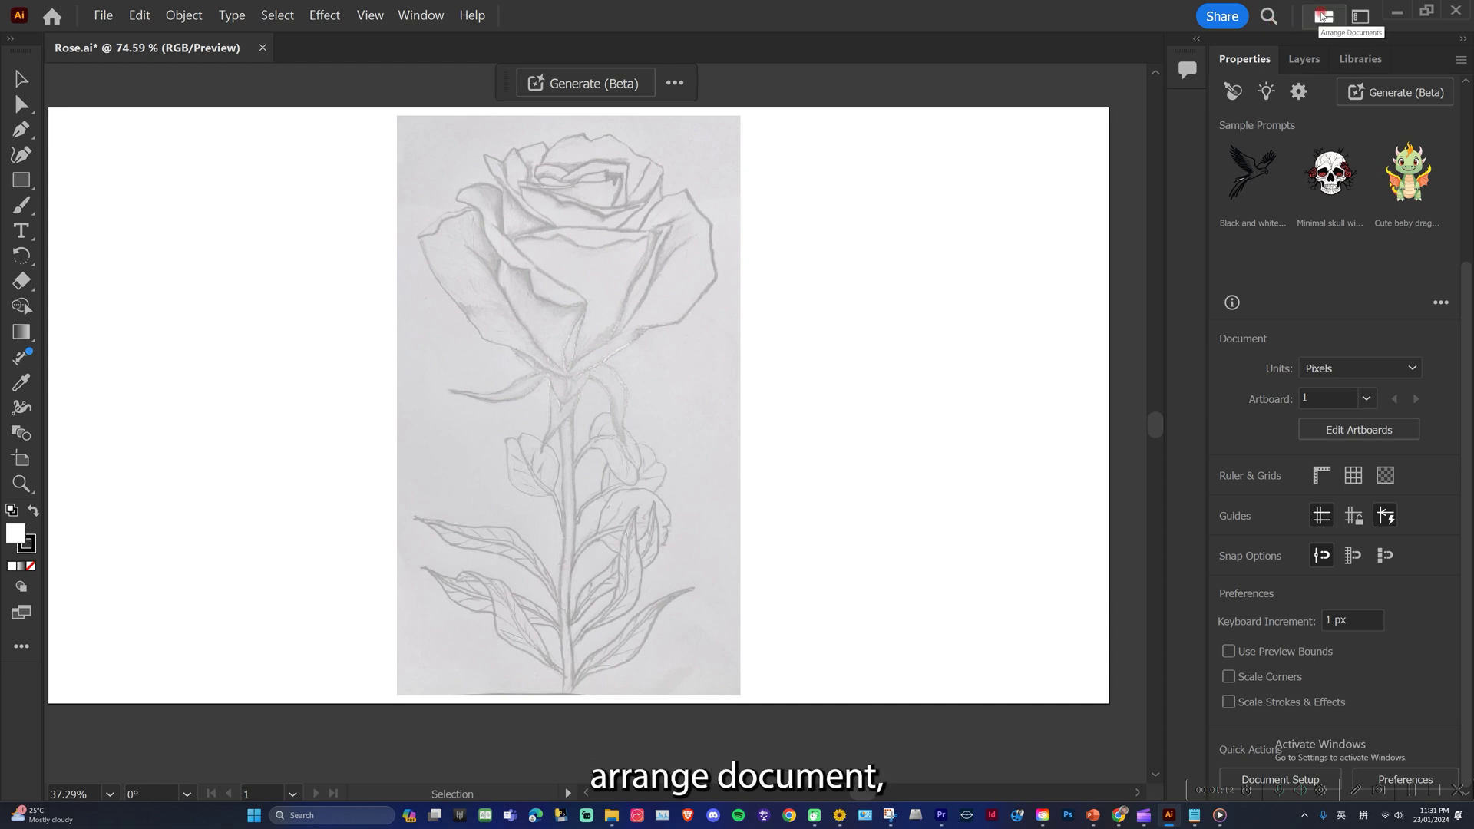
left_click(1319, 16)
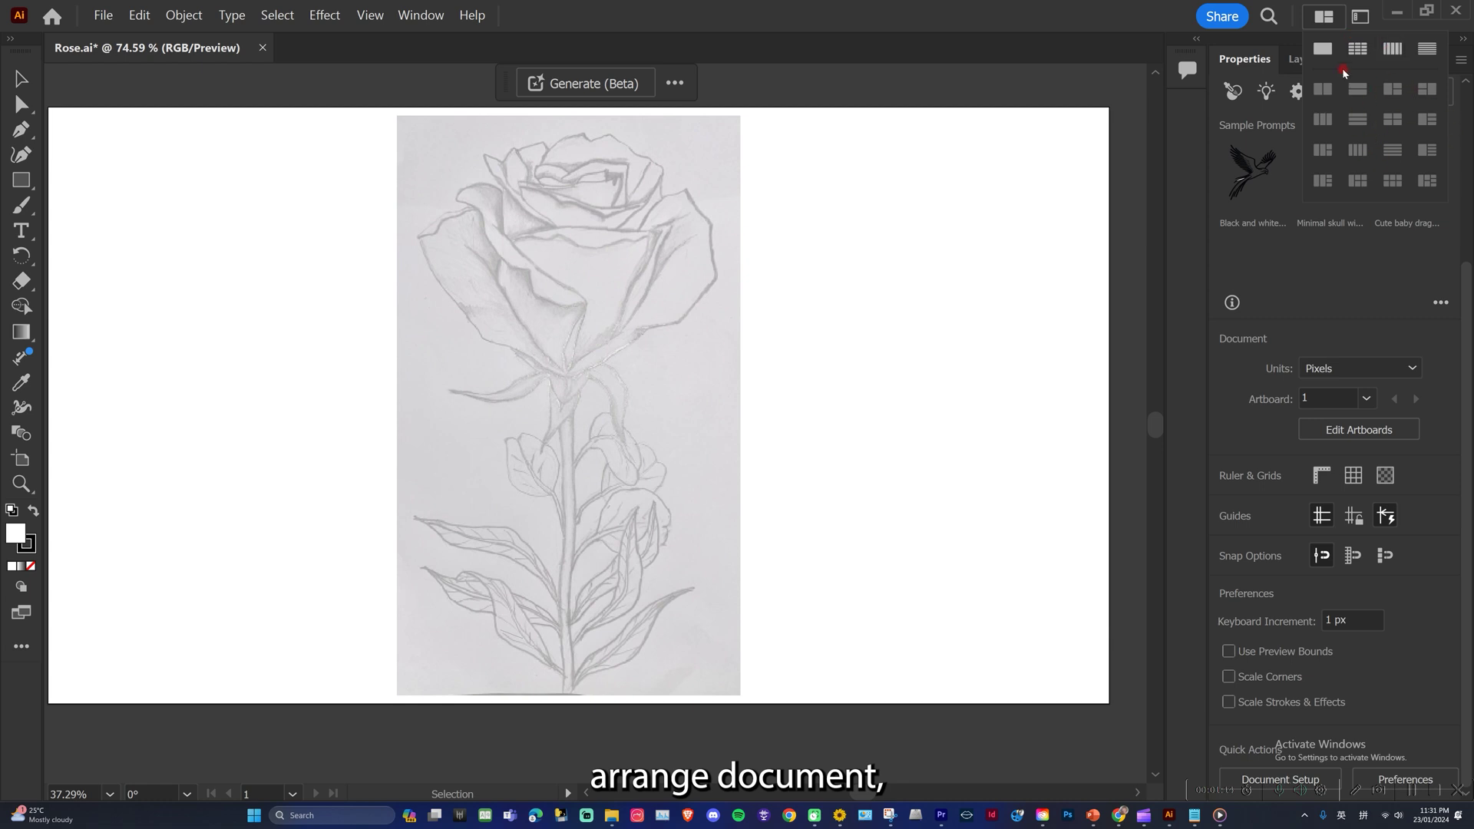
left_click(1322, 17)
left_click(1322, 17)
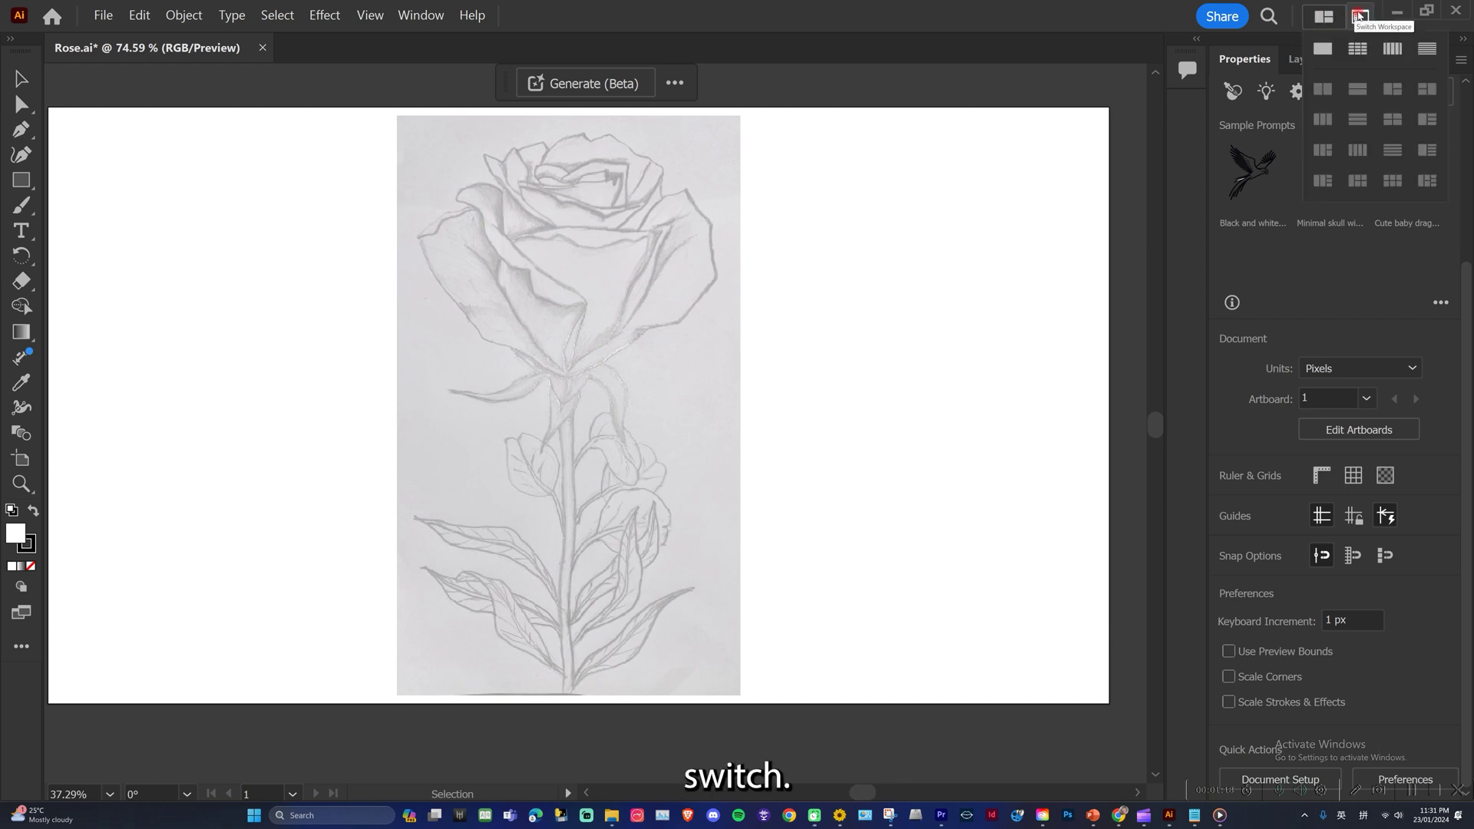
Try the Painting workspace and the Essentials Classic workspace.
left_click(1359, 17)
left_click(1362, 17)
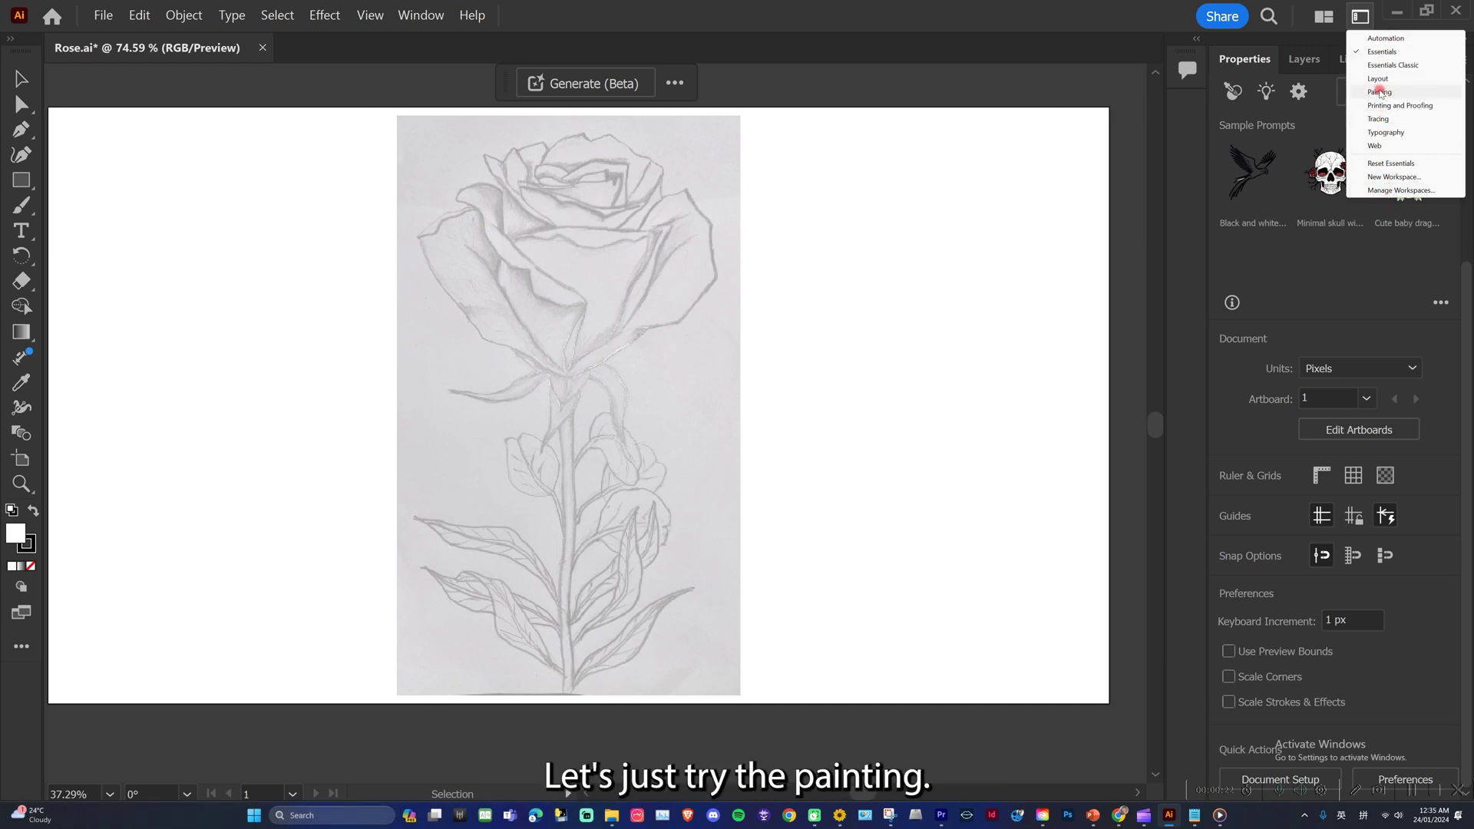
left_click(1378, 92)
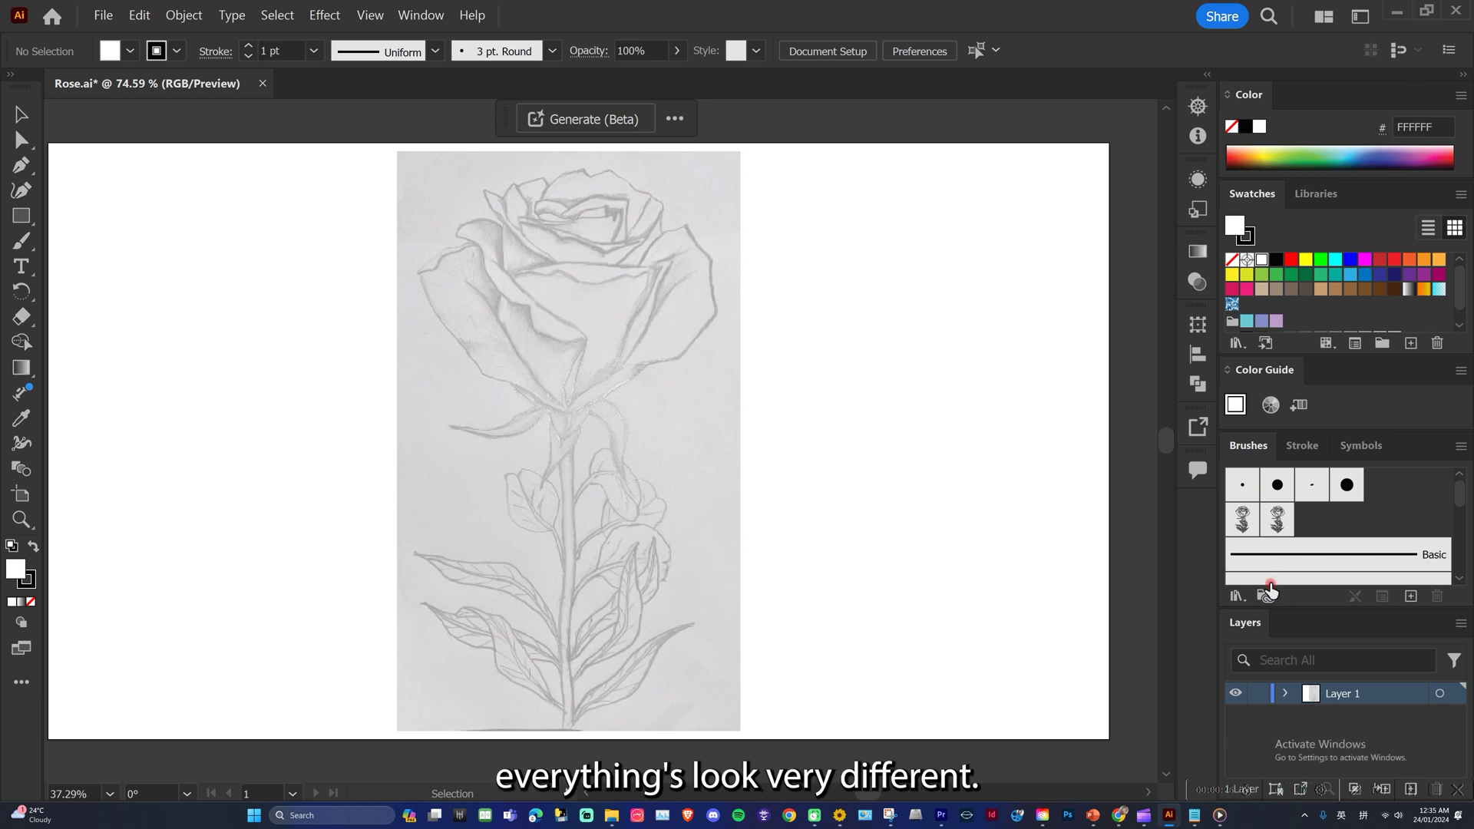
left_click(1359, 17)
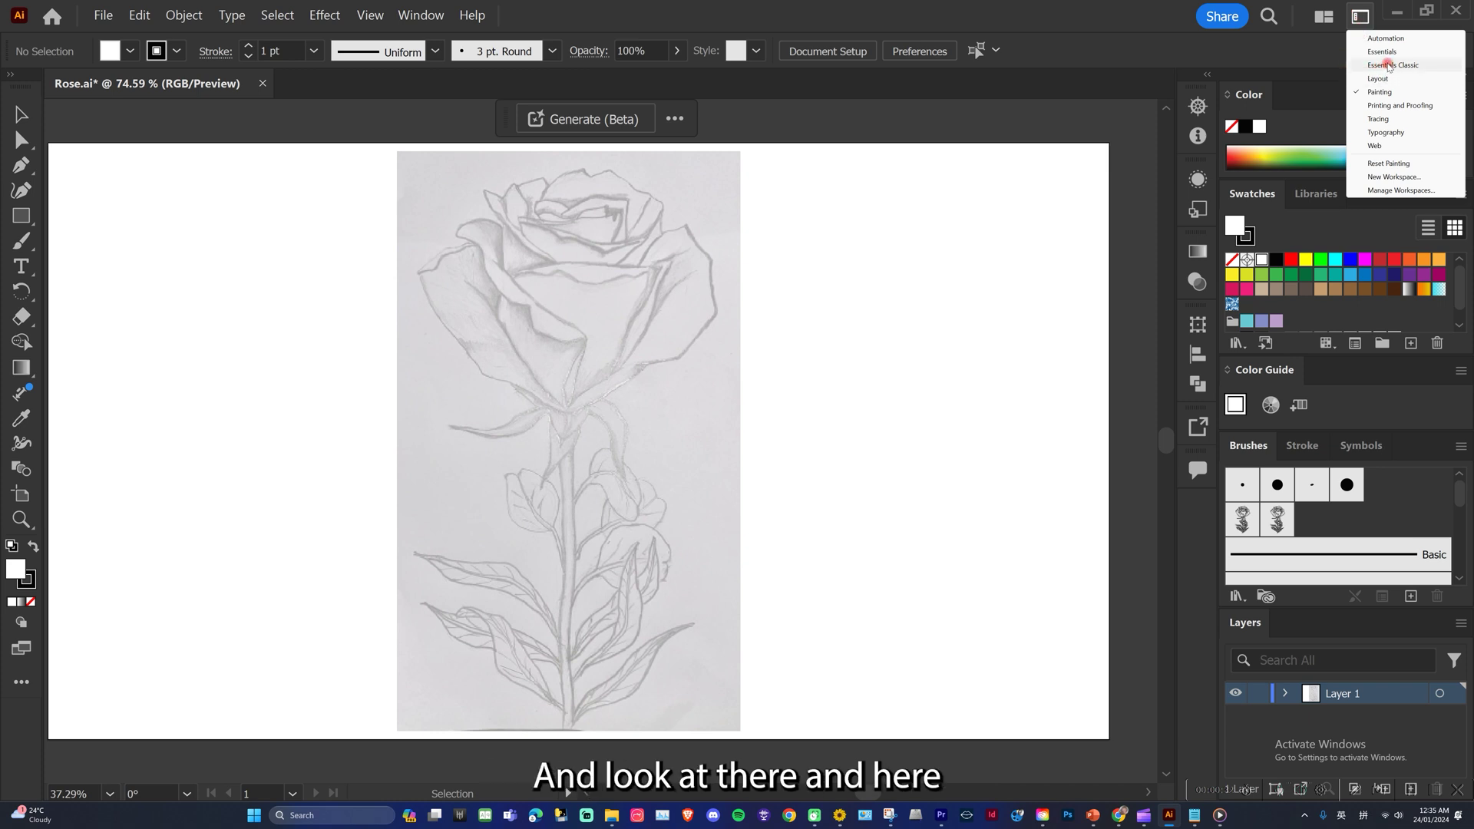
left_click(1379, 66)
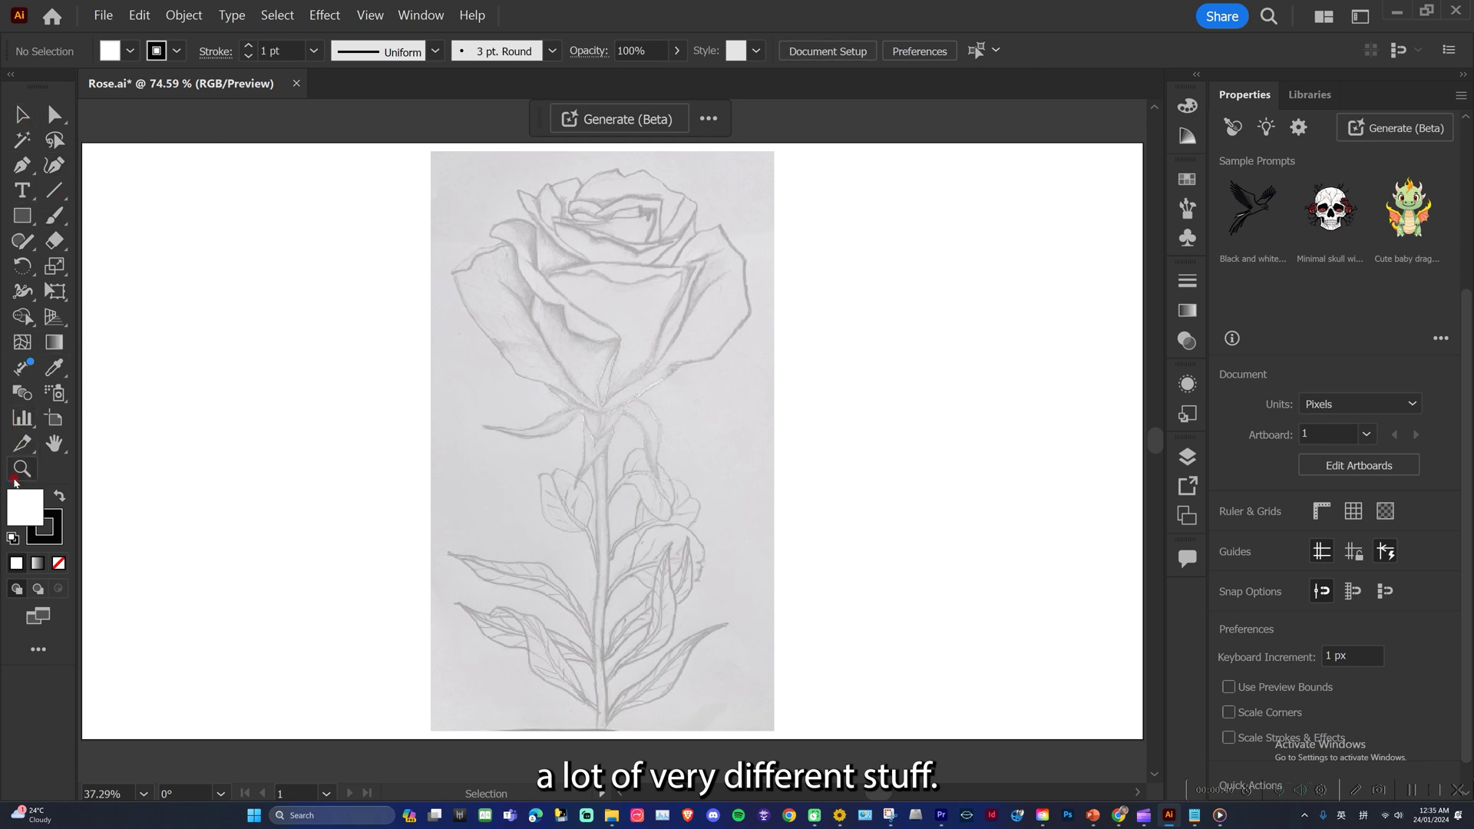
Switch the workspace back to Essentials.
left_click(1360, 15)
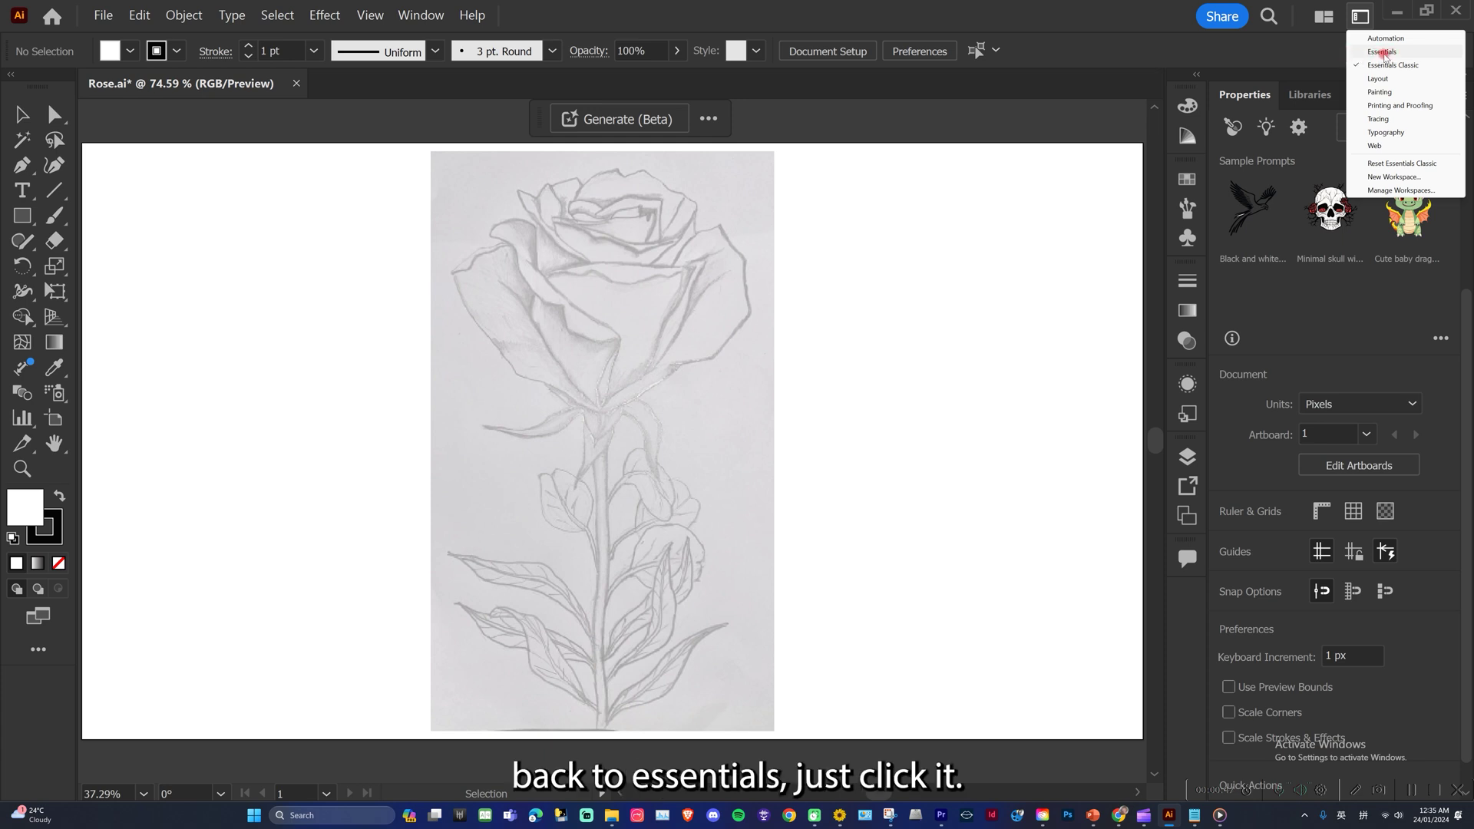
left_click(1383, 52)
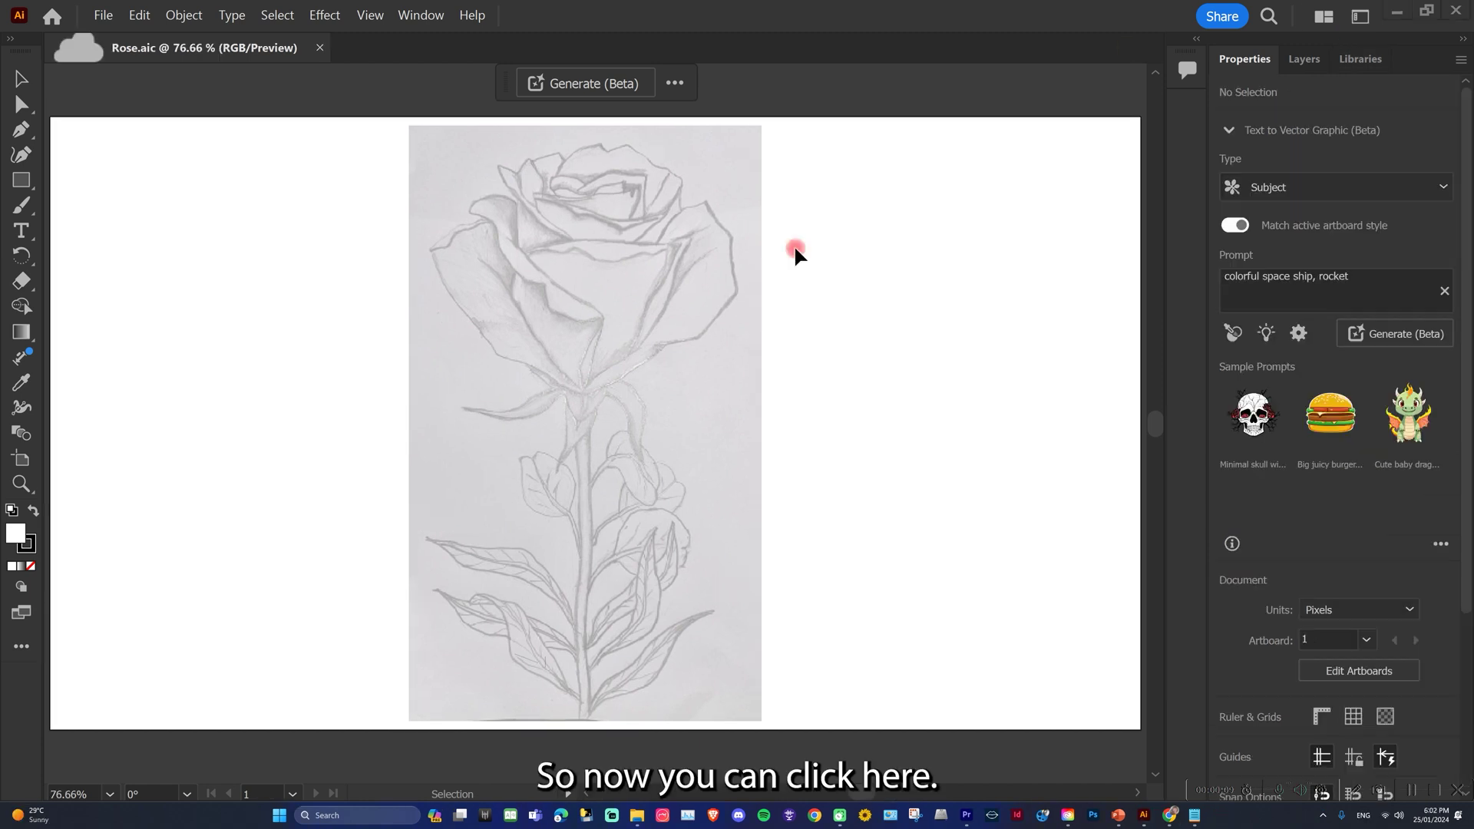
left_click(1360, 17)
left_click(1375, 53)
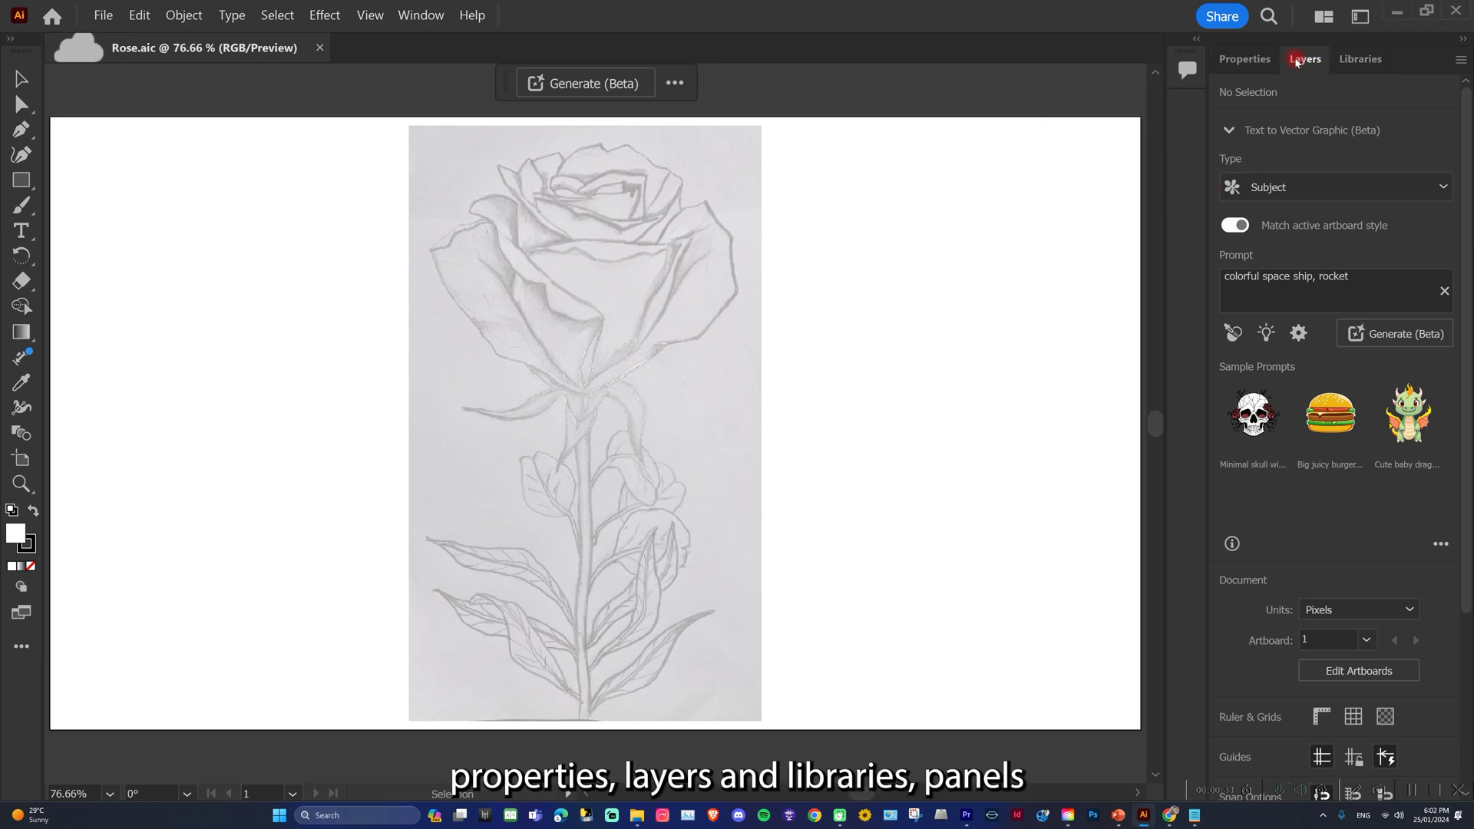
Examine the Layers and Libraries panels and reselect the Essentials workspace.
left_click(1302, 60)
left_click(1367, 61)
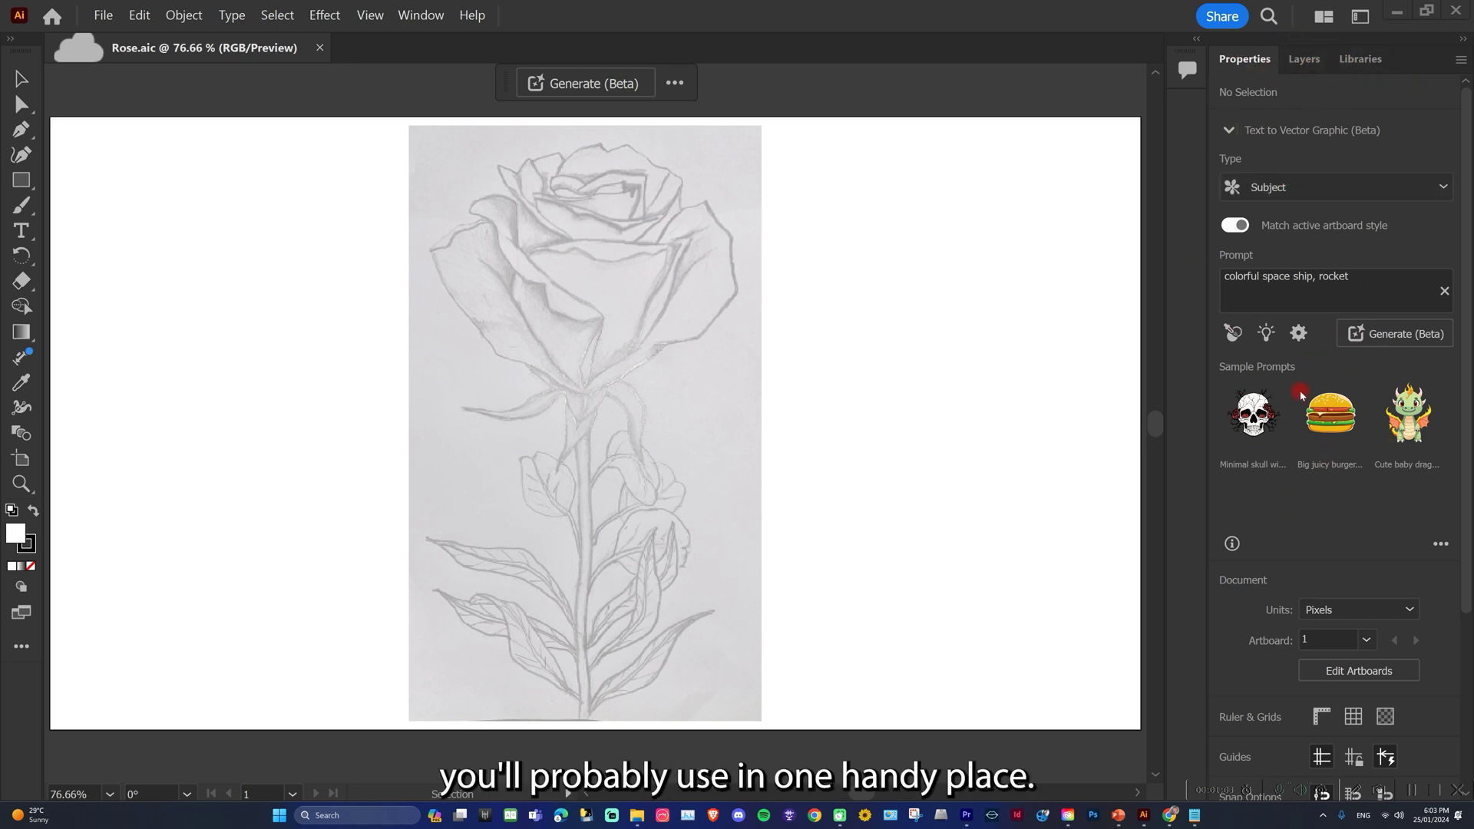
left_click(1360, 16)
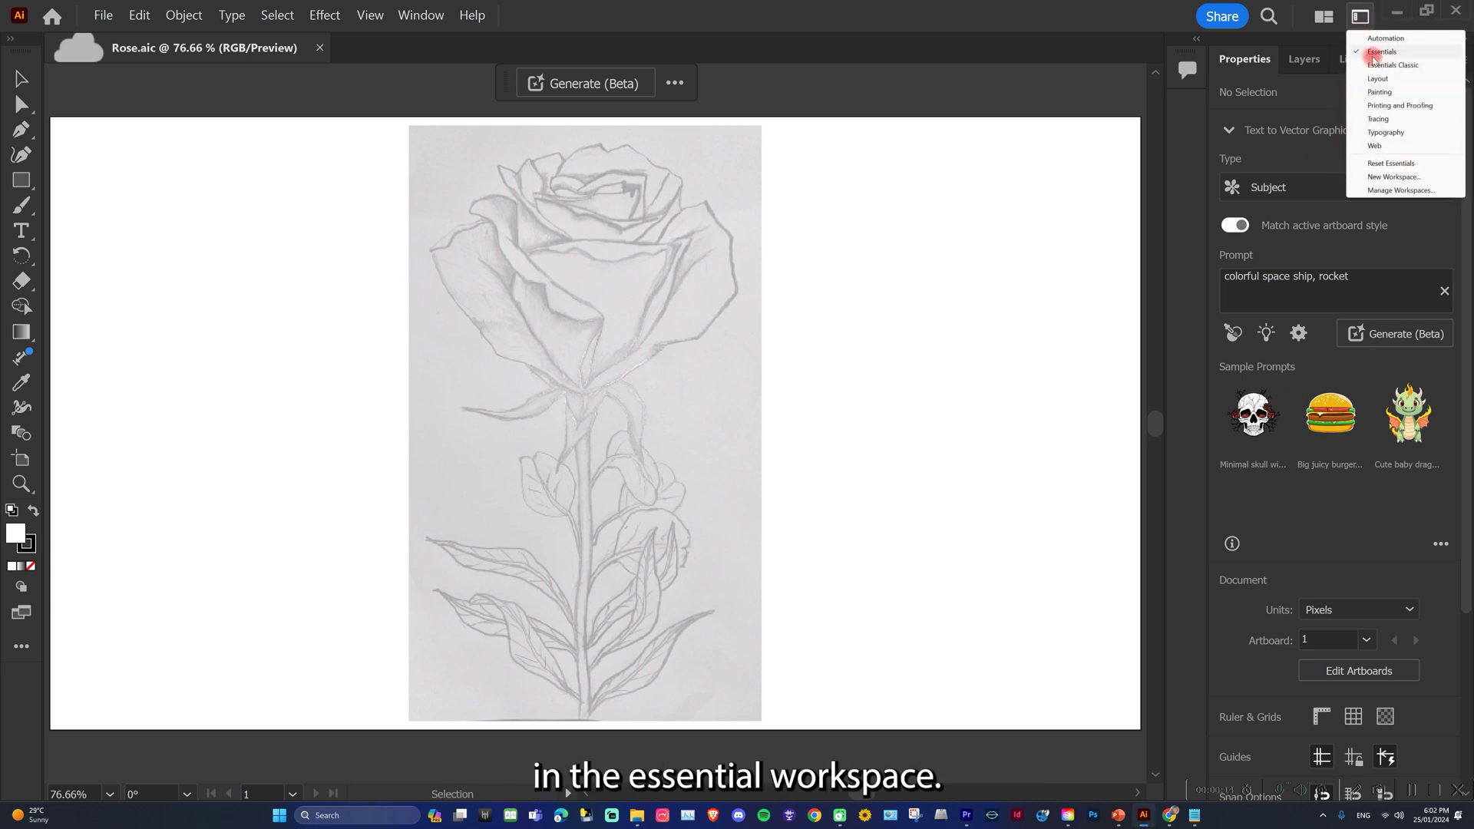
left_click(1410, 54)
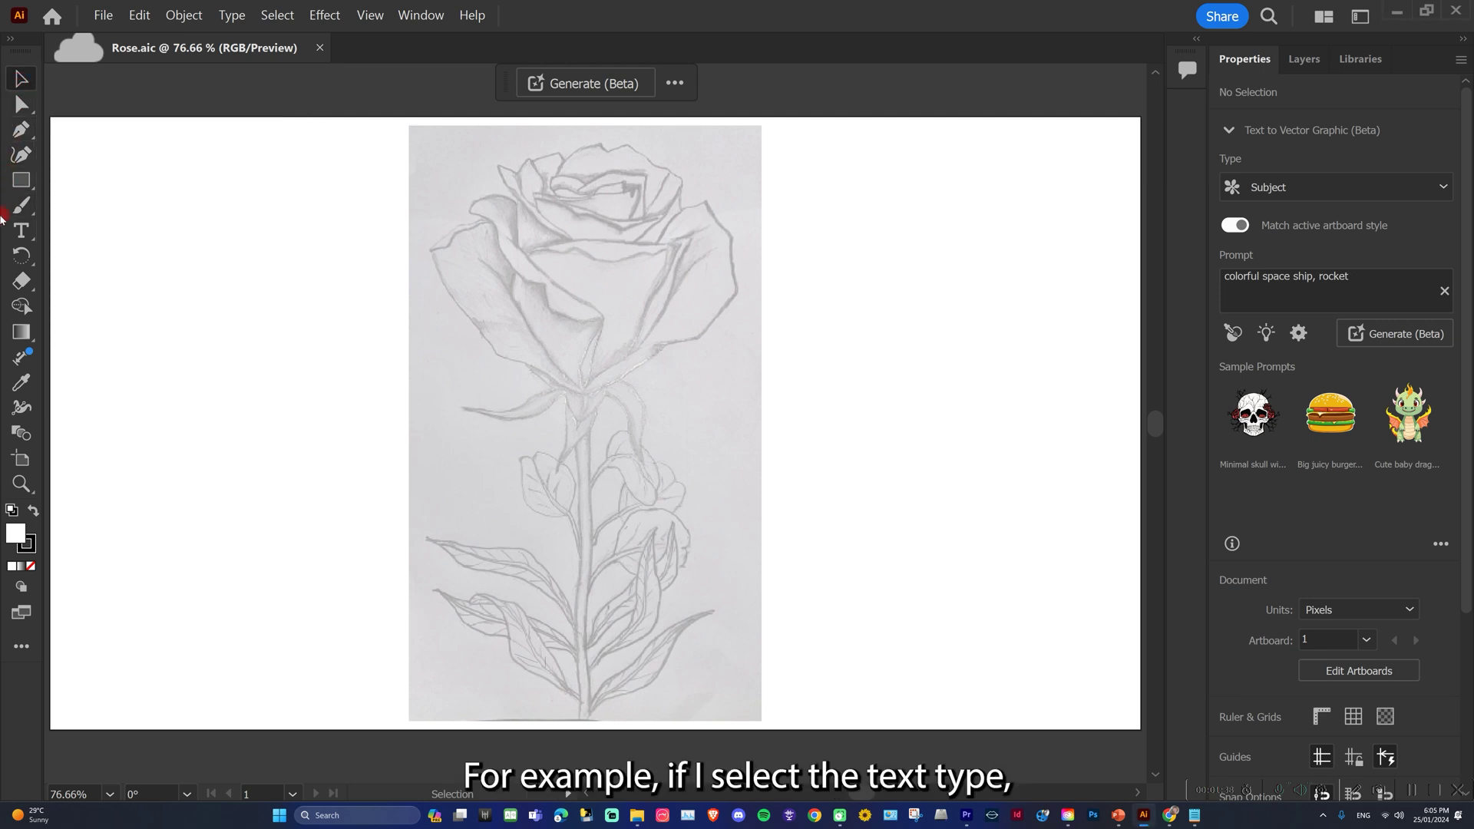
Activate the Type tool and examine its appearance, character and paragraph properties.
left_click(18, 233)
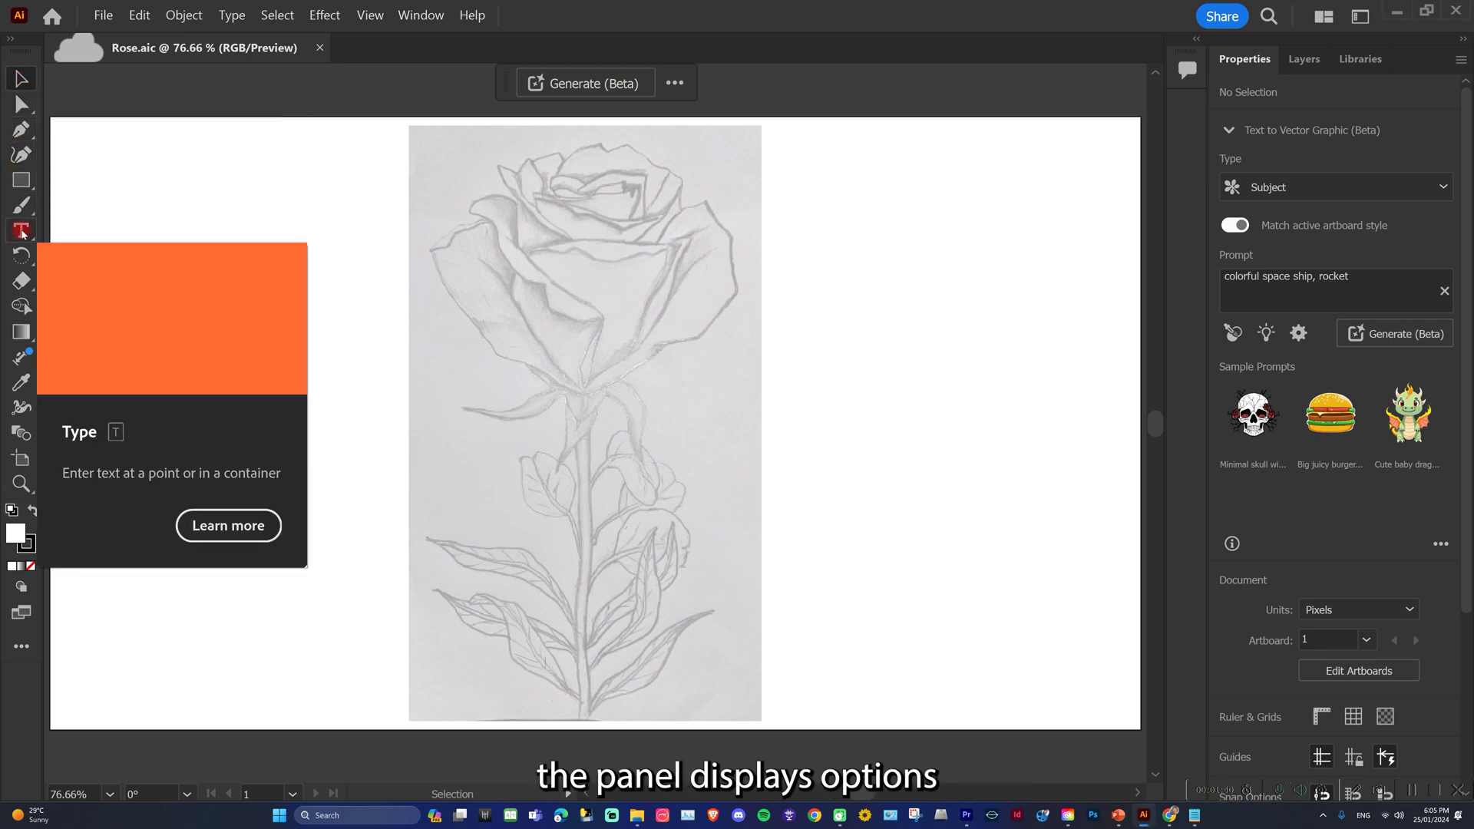
scroll(1229, 307, "down", 5)
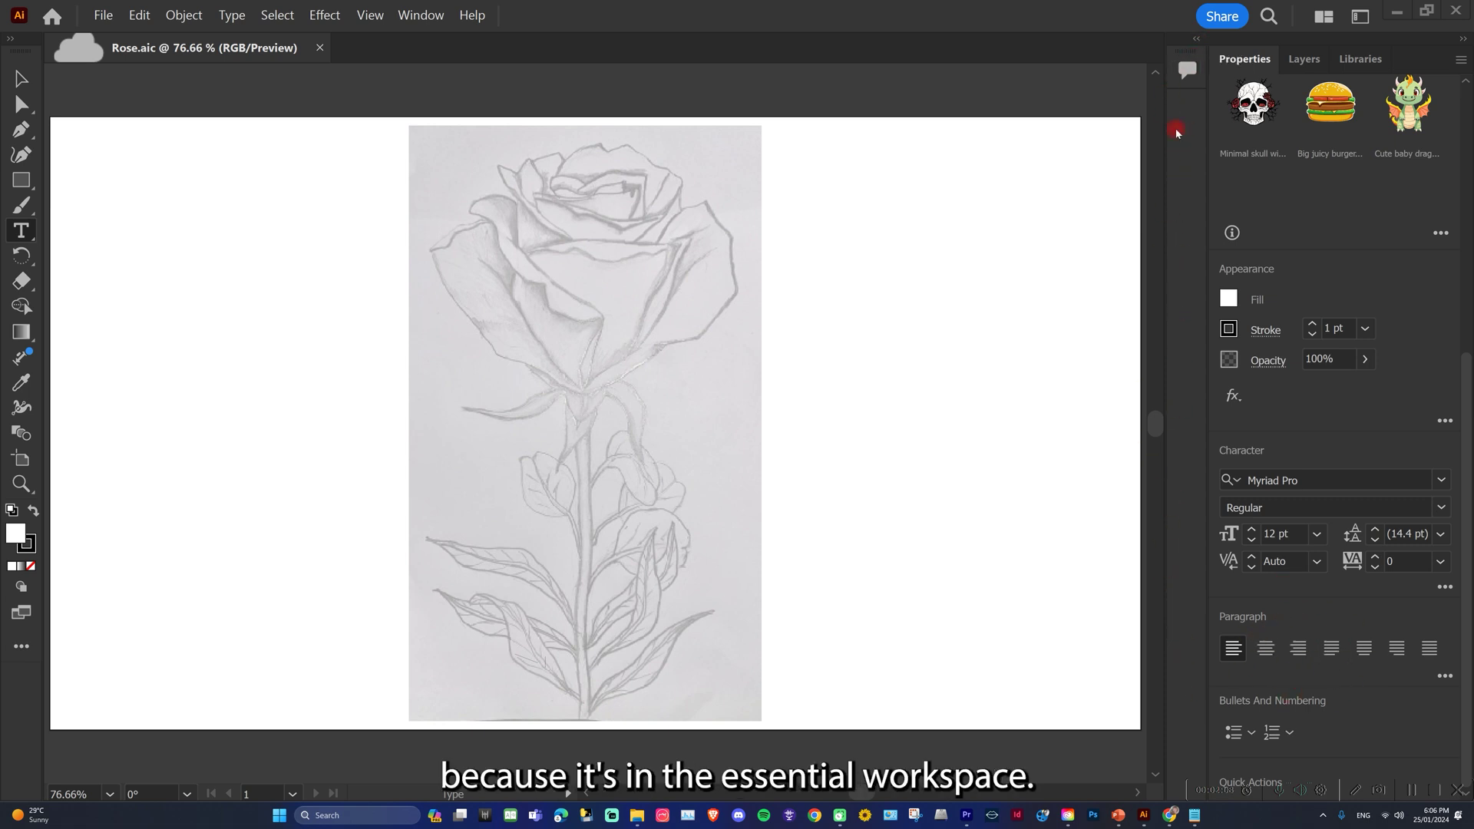
Switch the workspace to Essentials Classic and activate the Paintbrush tool.
left_click(1360, 17)
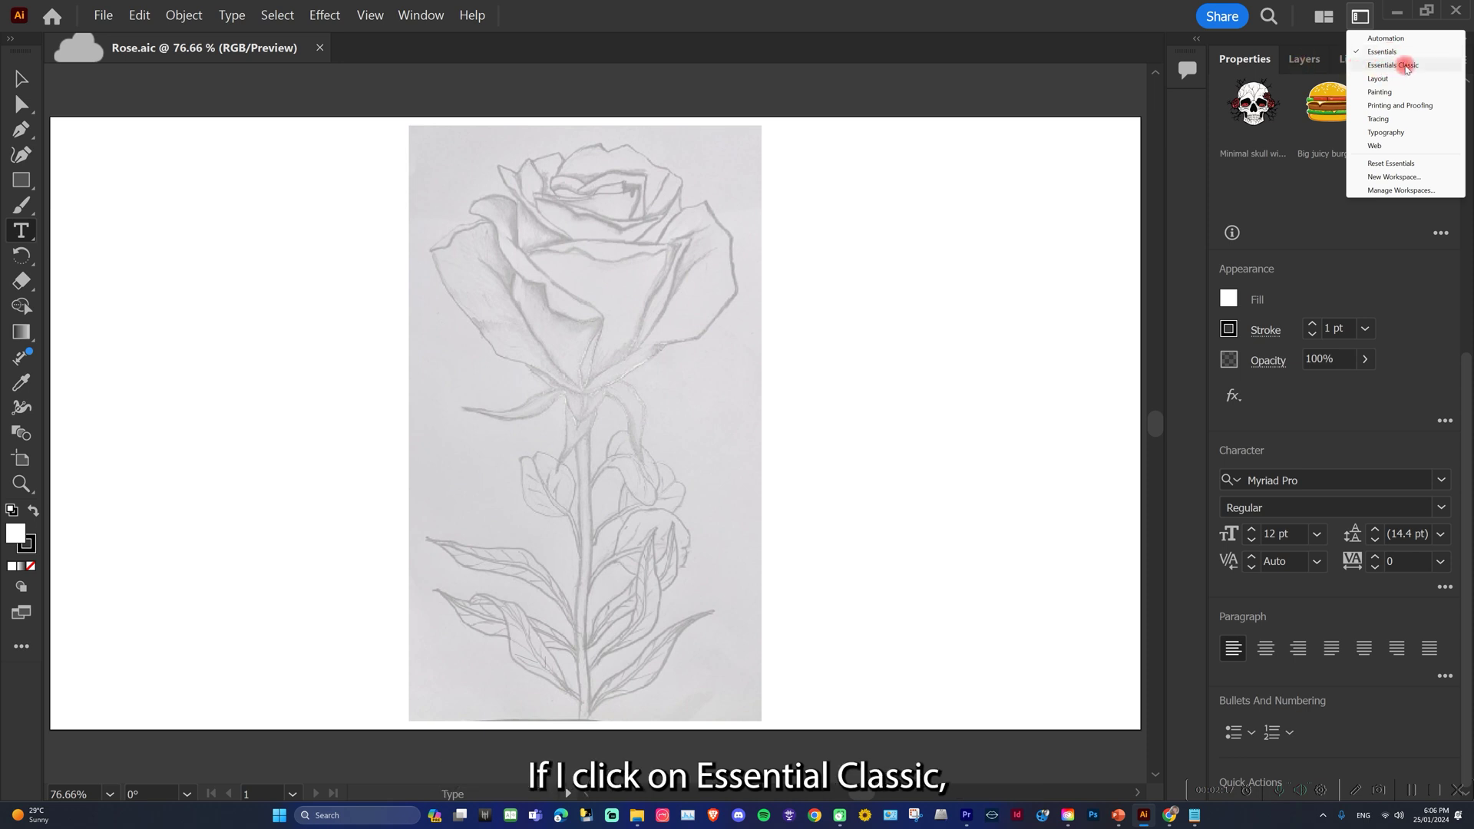
left_click(1406, 66)
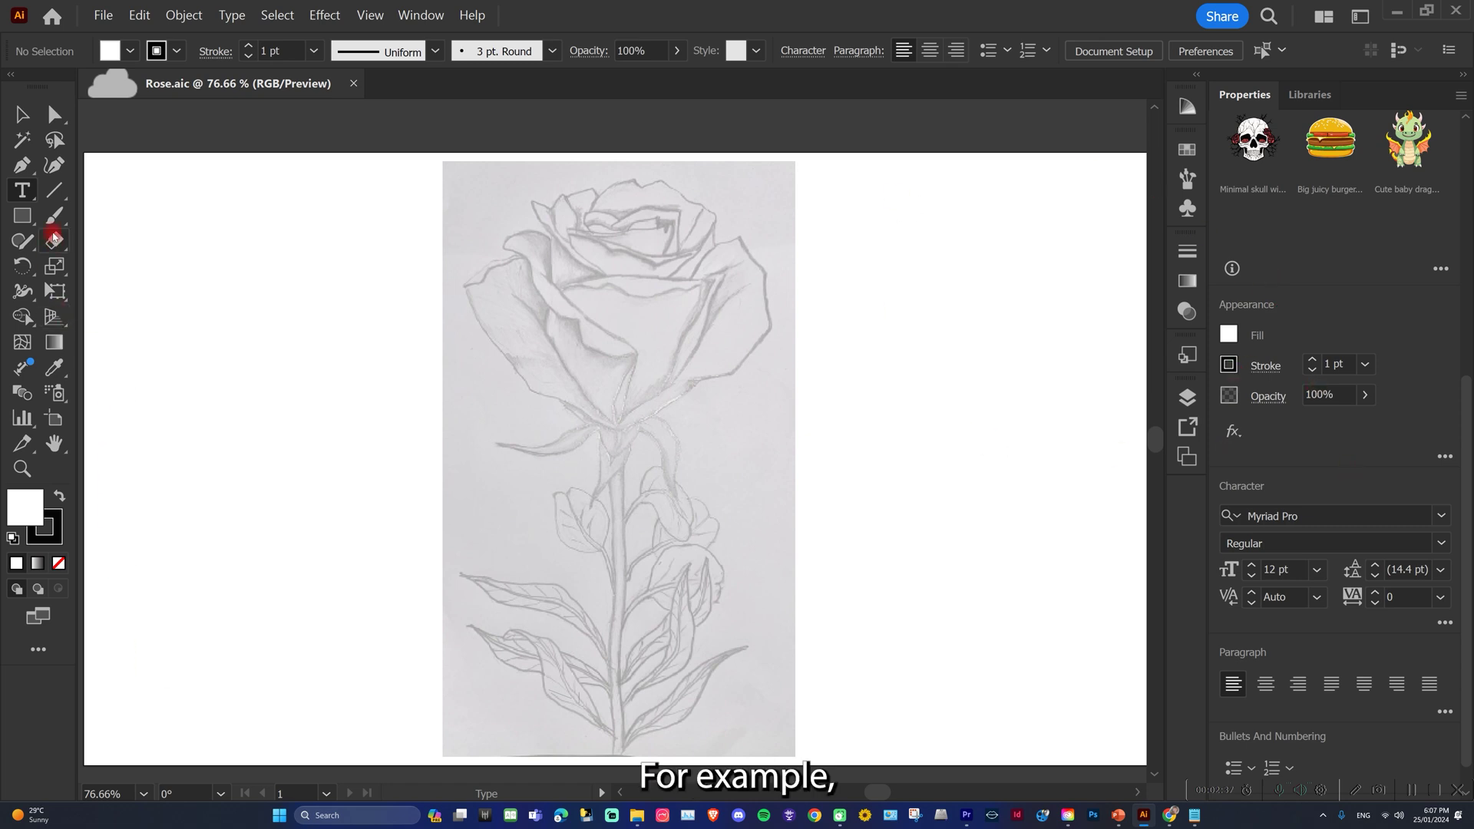
left_click(54, 219)
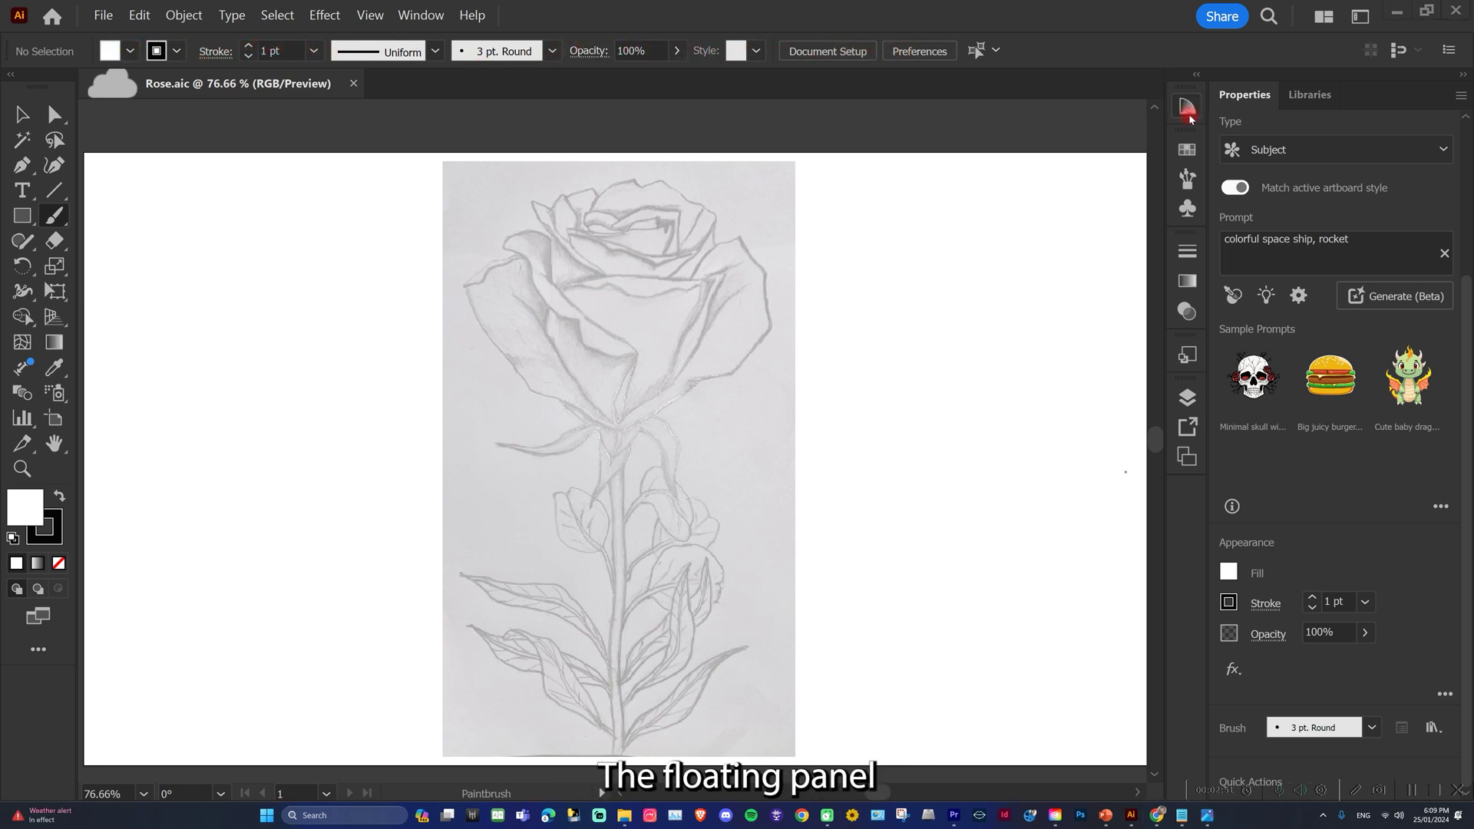
Move the Color Guide panel to the end of the collapsed panel dock and close it.
left_click_drag(1187, 106, 1189, 465)
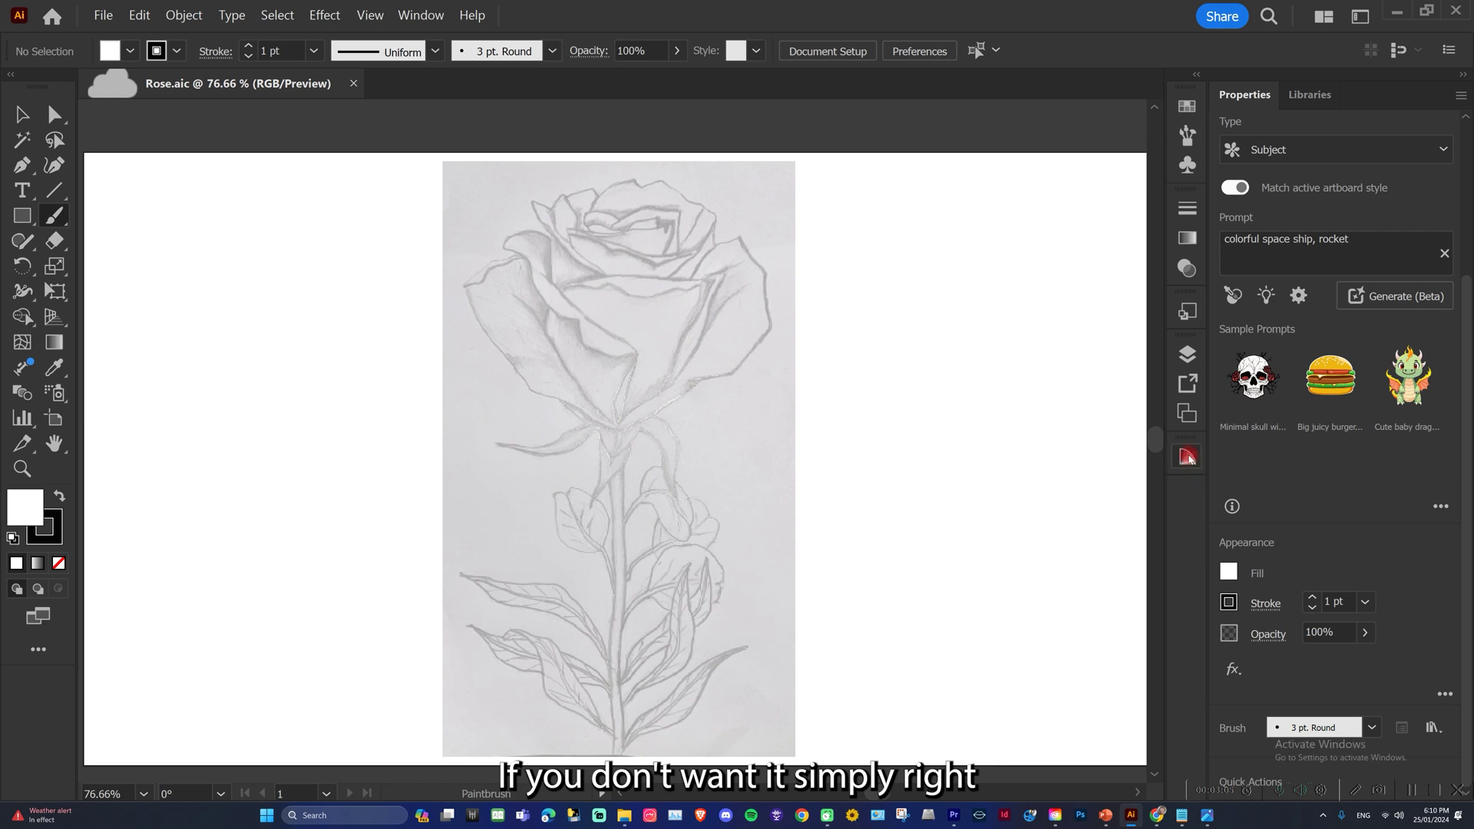
right_click(1186, 450)
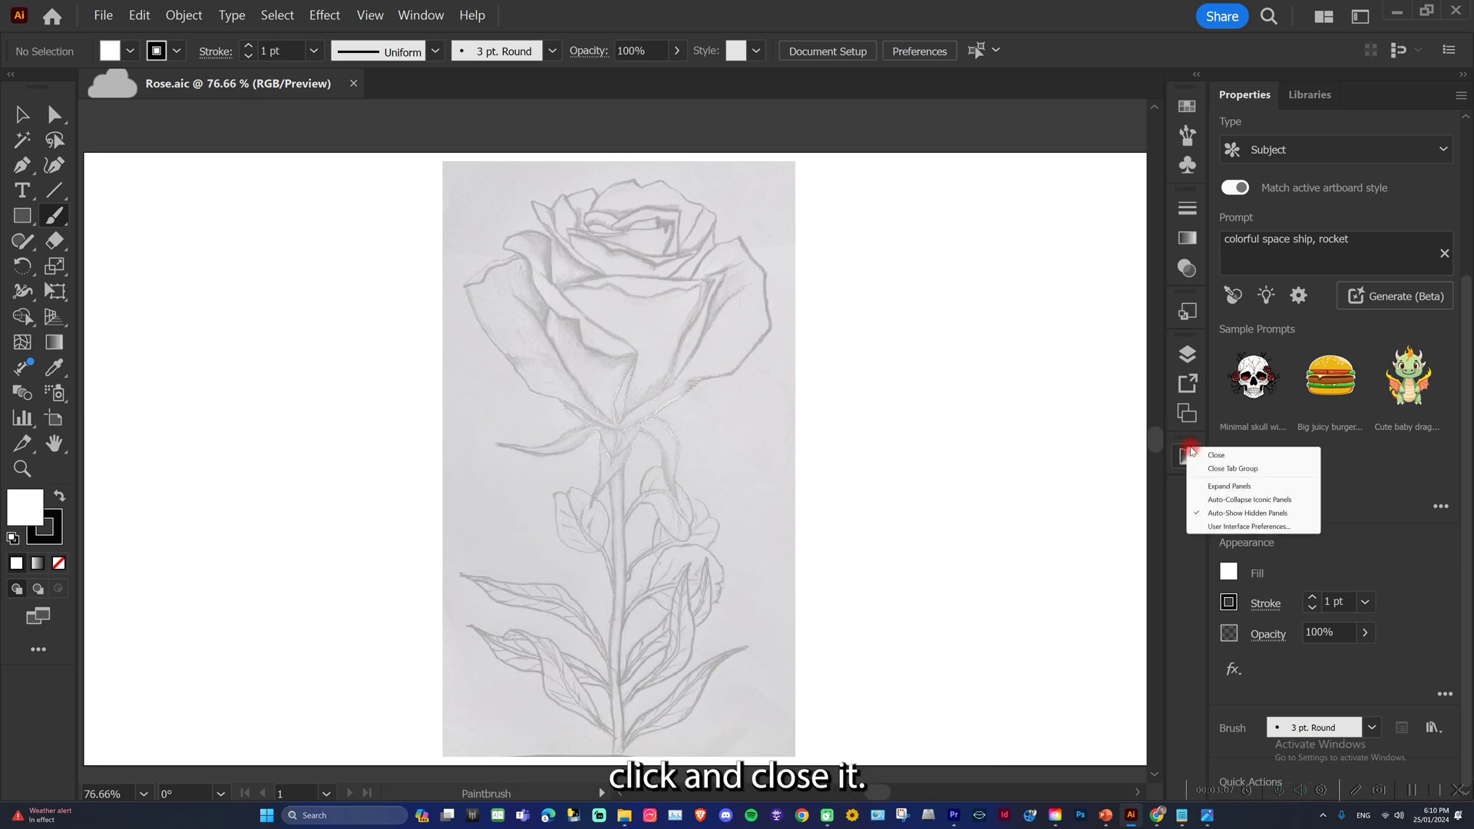
left_click(1217, 455)
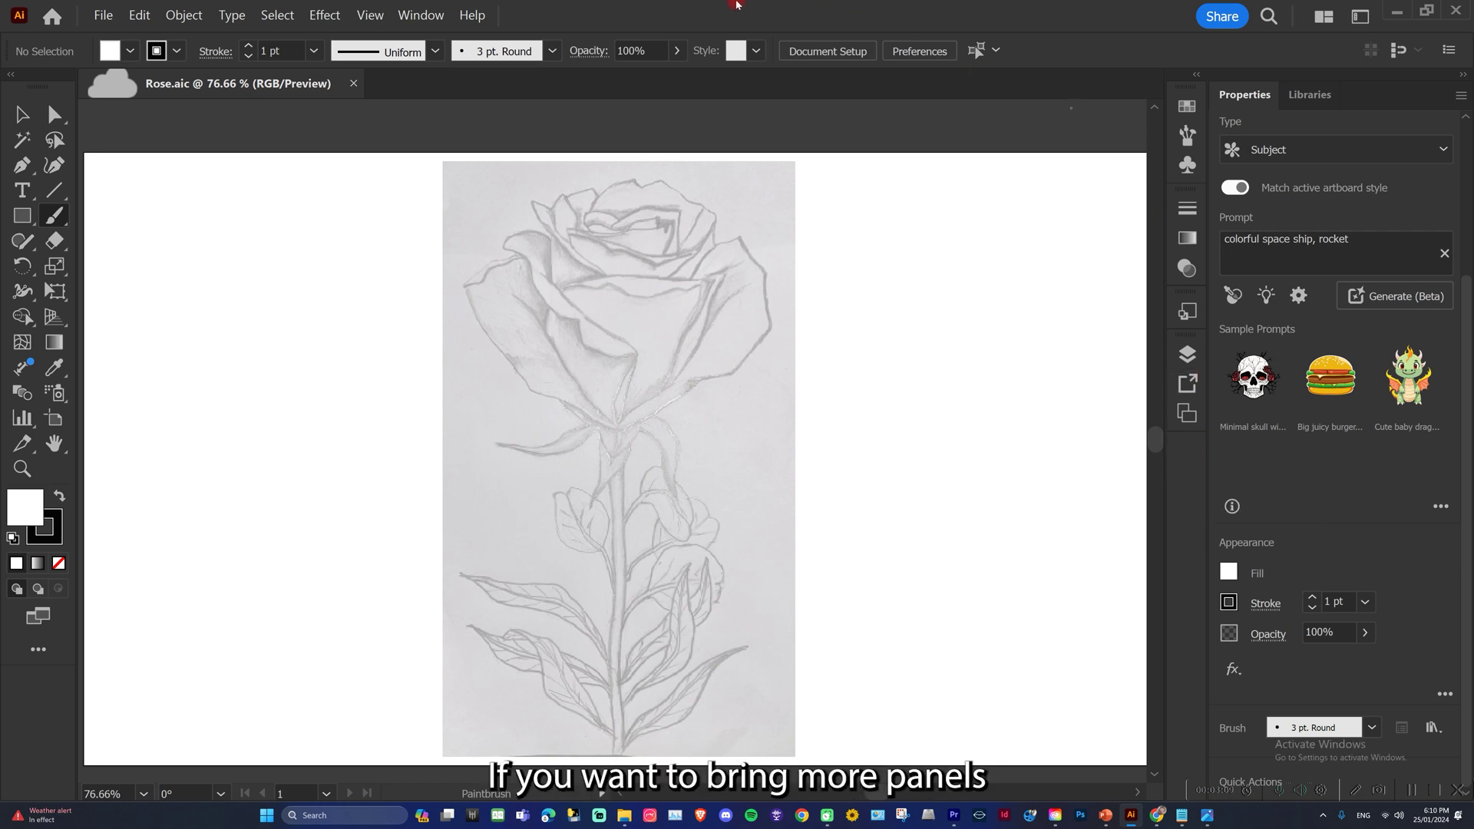
Show the Pathfinder panel group, collapse it to icons and dock it below the other collapsed panels.
left_click(421, 15)
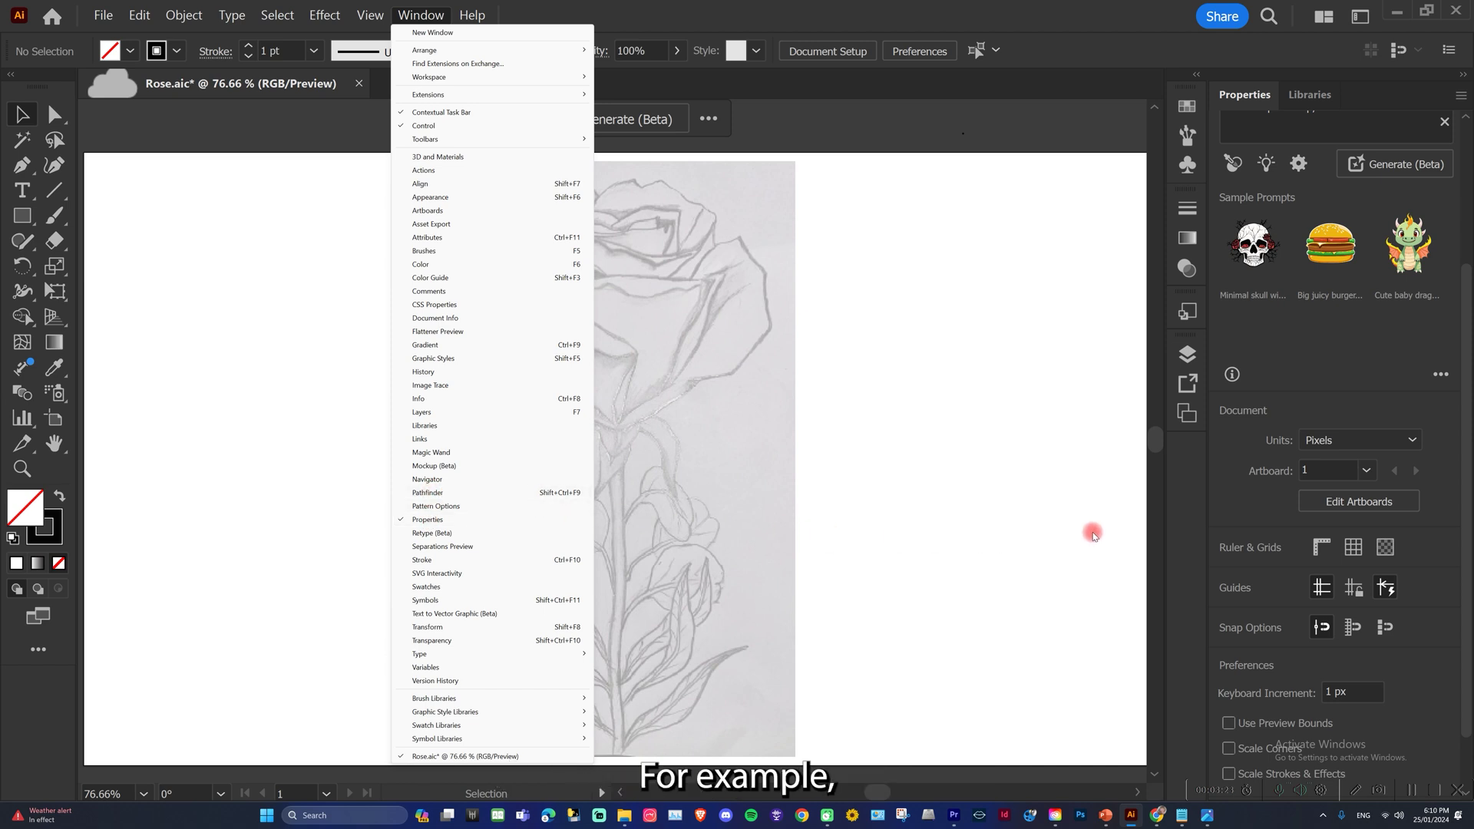
left_click(458, 492)
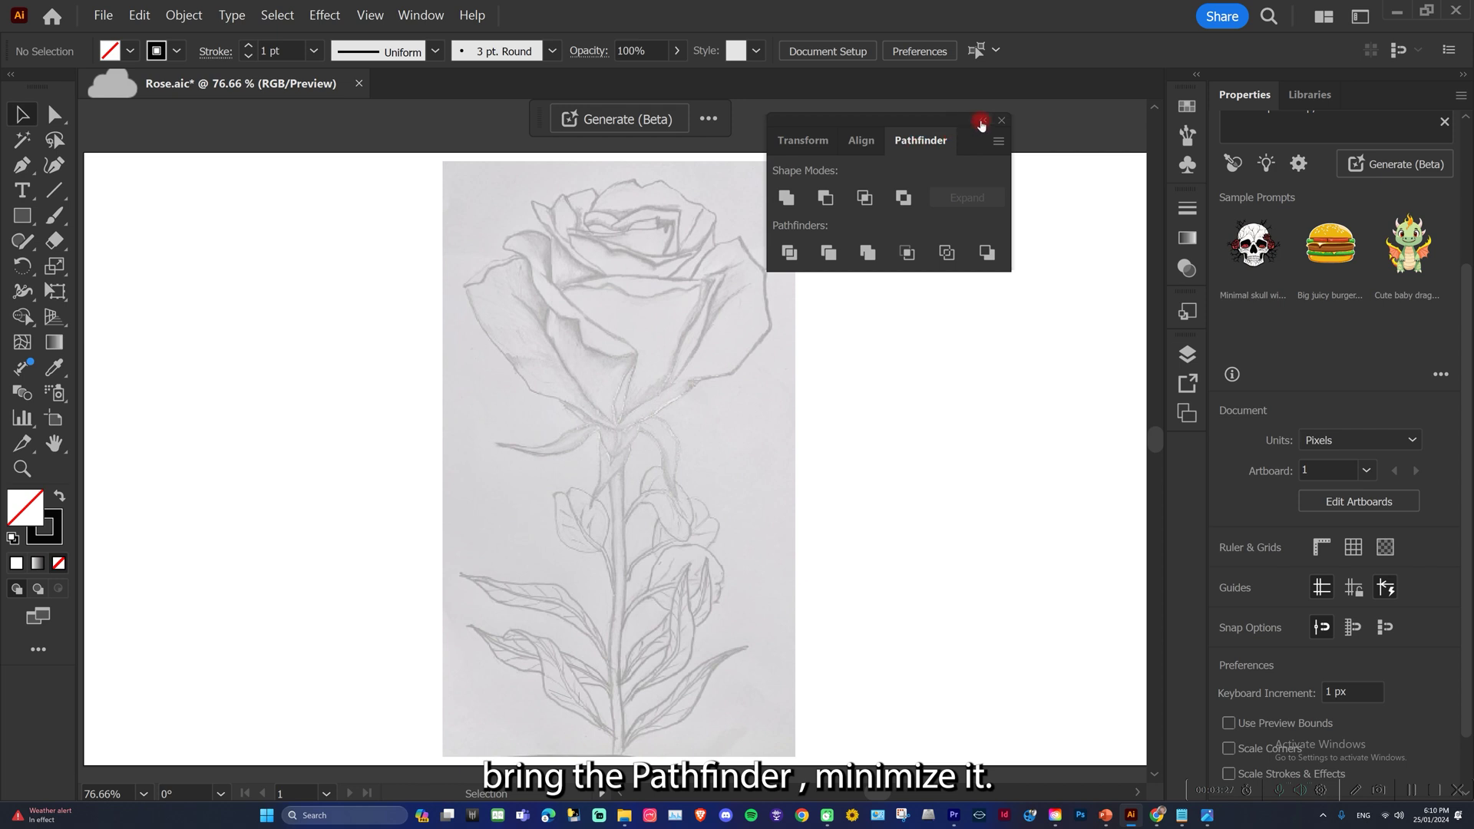
left_click(982, 122)
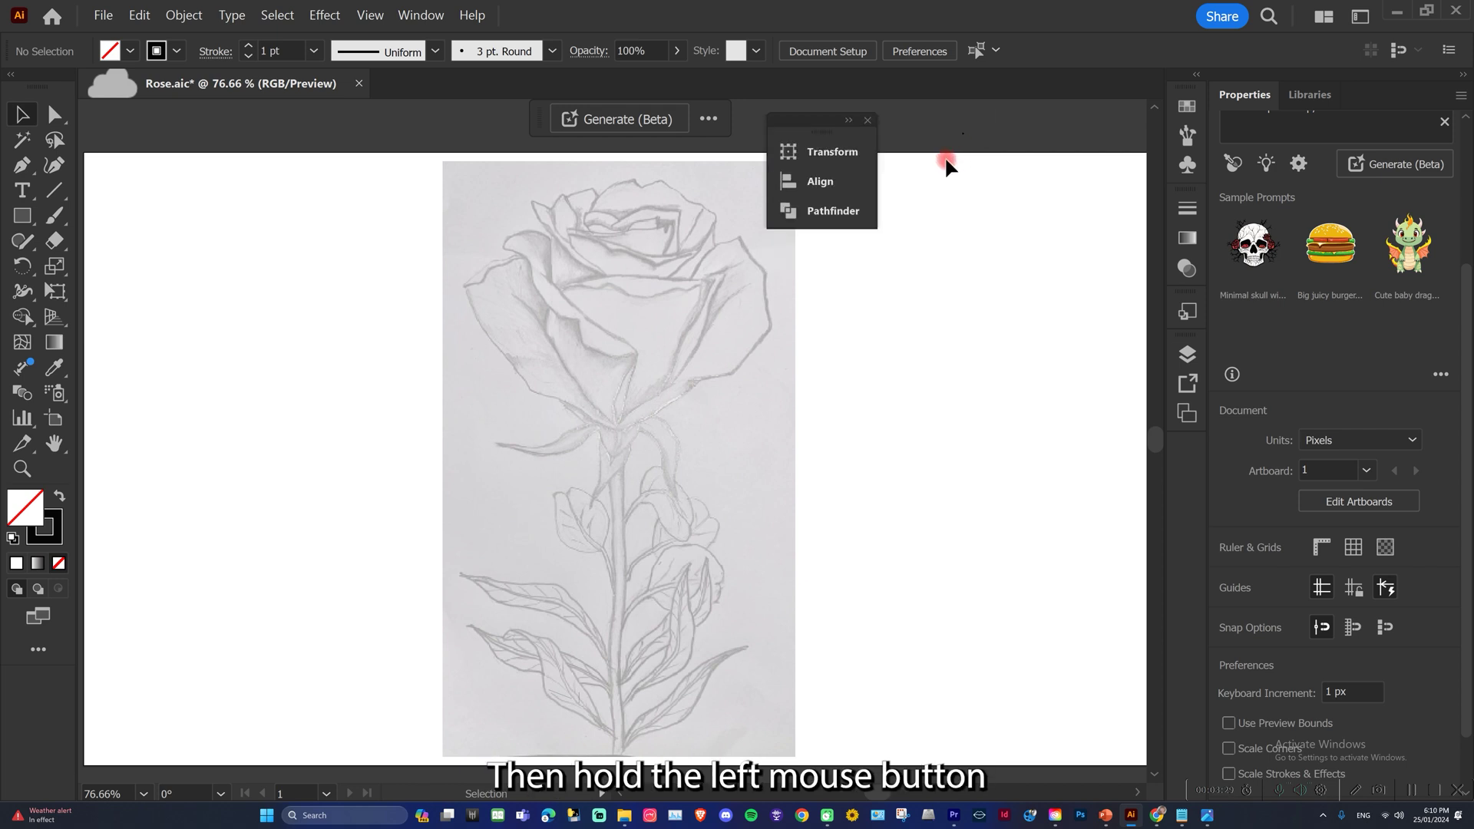
left_click_drag(819, 125, 1176, 450)
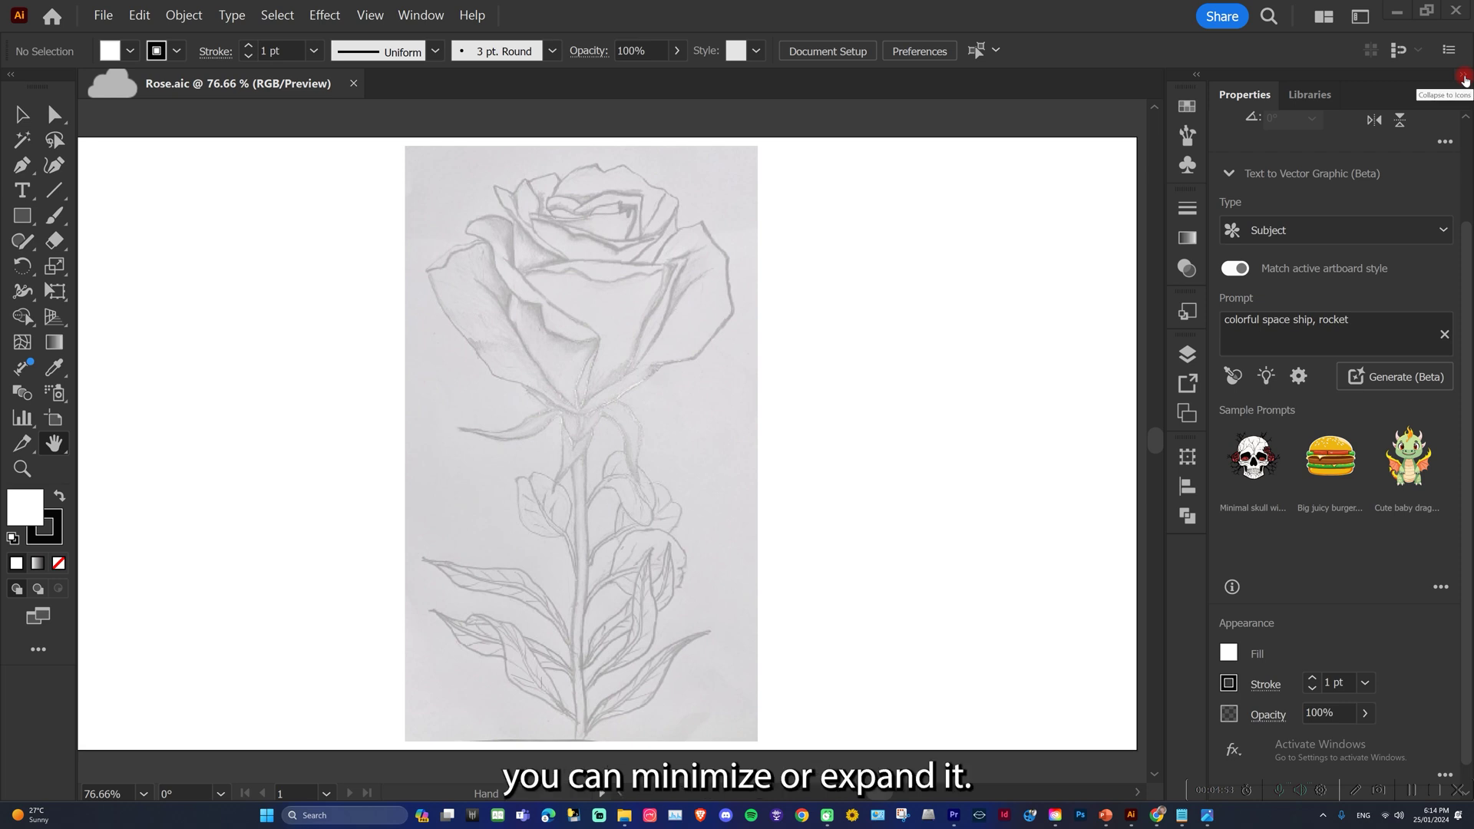
Collapse and re-expand the Properties panel group, and expand and re-collapse the neighbouring dock of panel icons.
double_click(1463, 77)
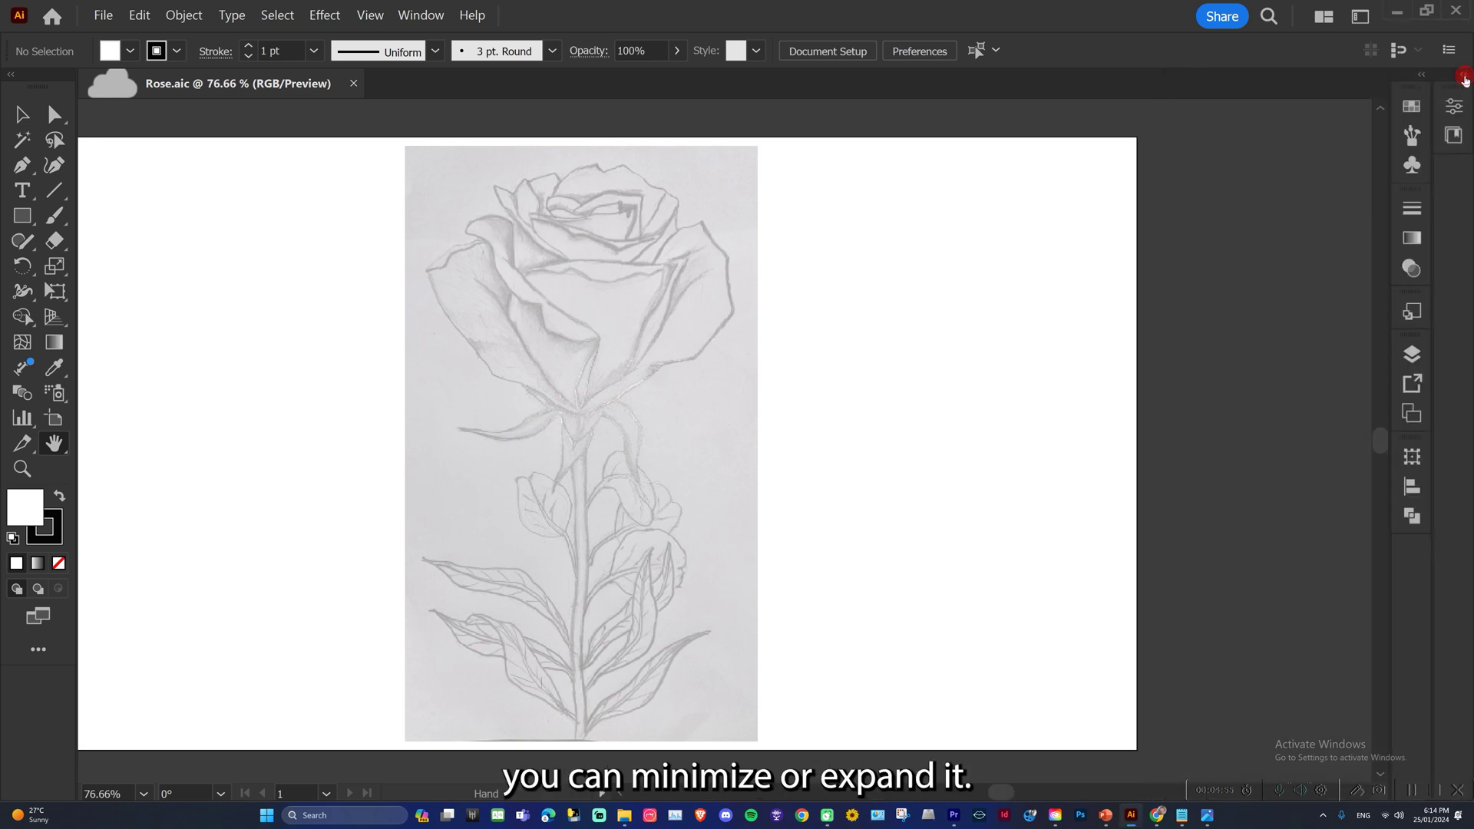
double_click(1464, 77)
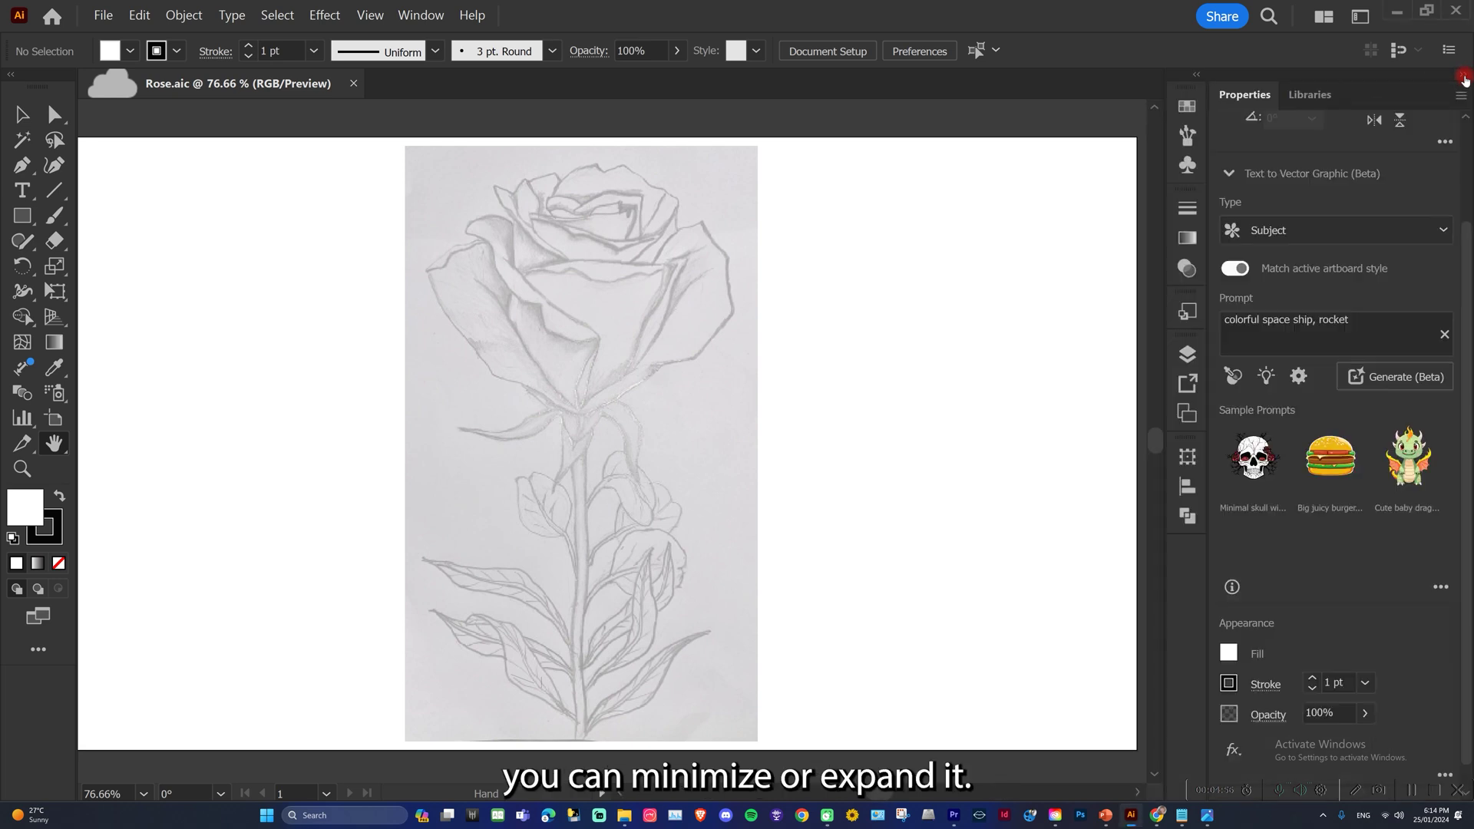
left_click(1199, 75)
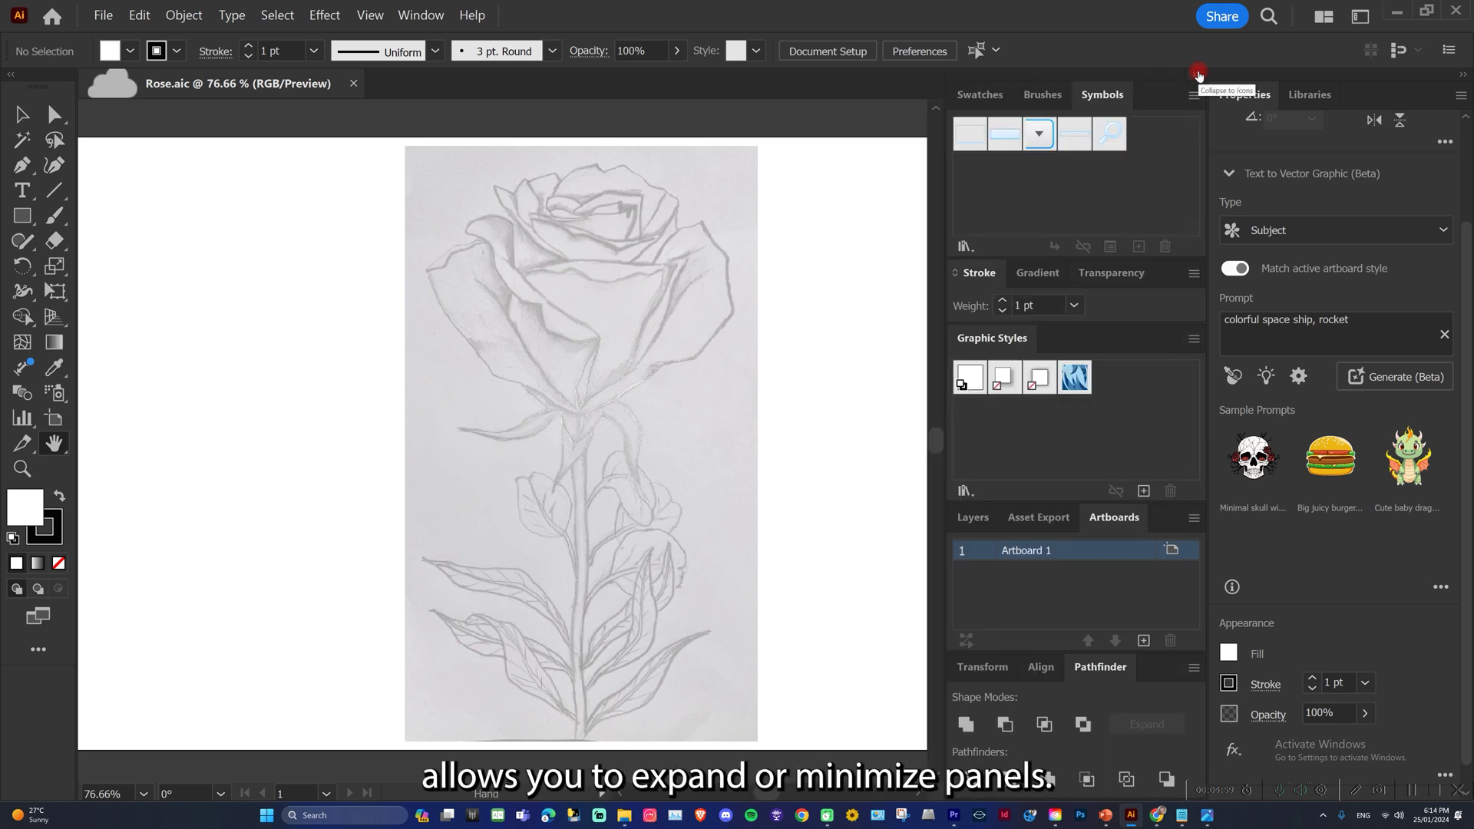
left_click(1199, 74)
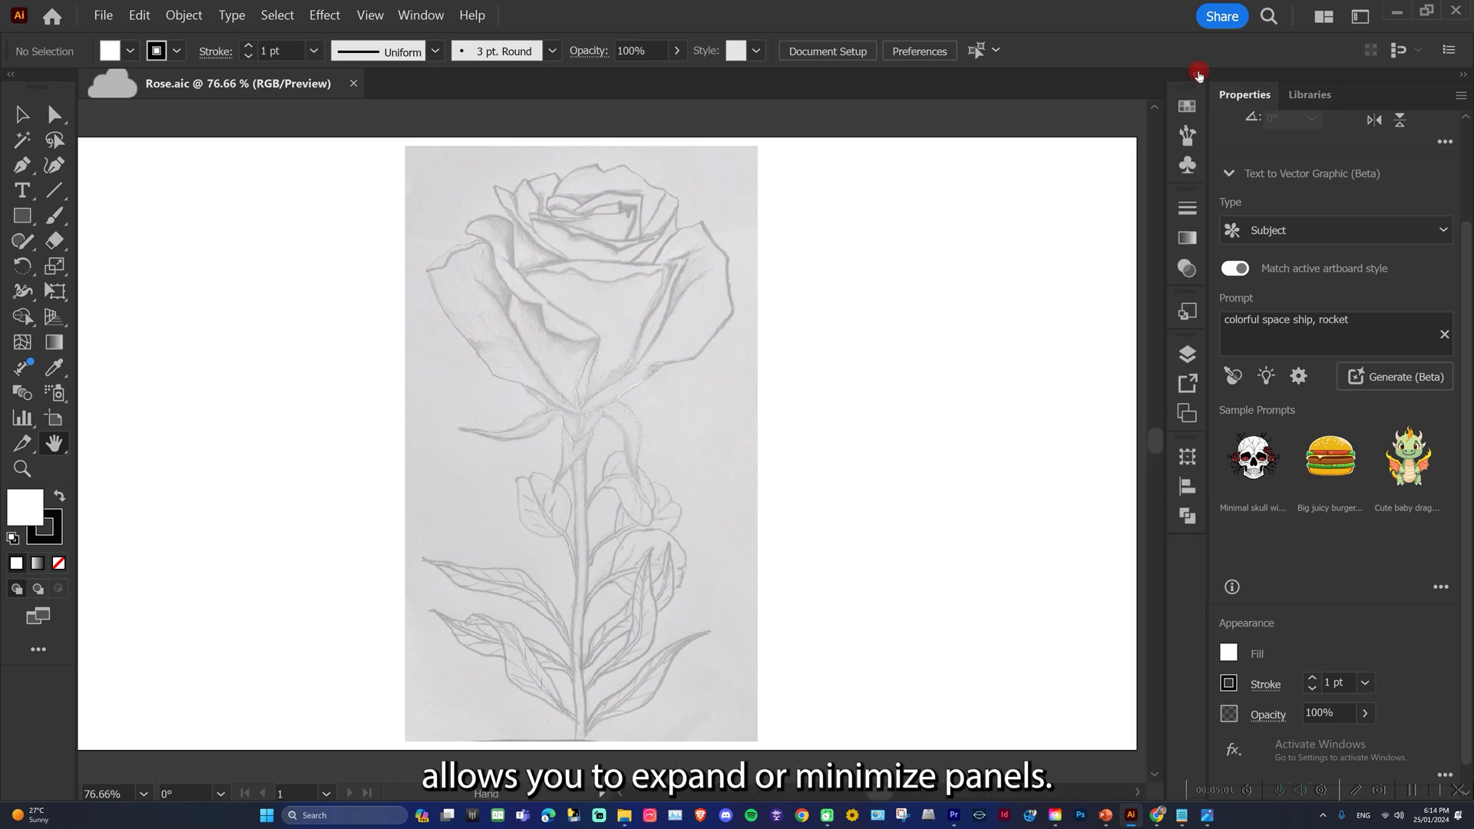
left_click(1199, 74)
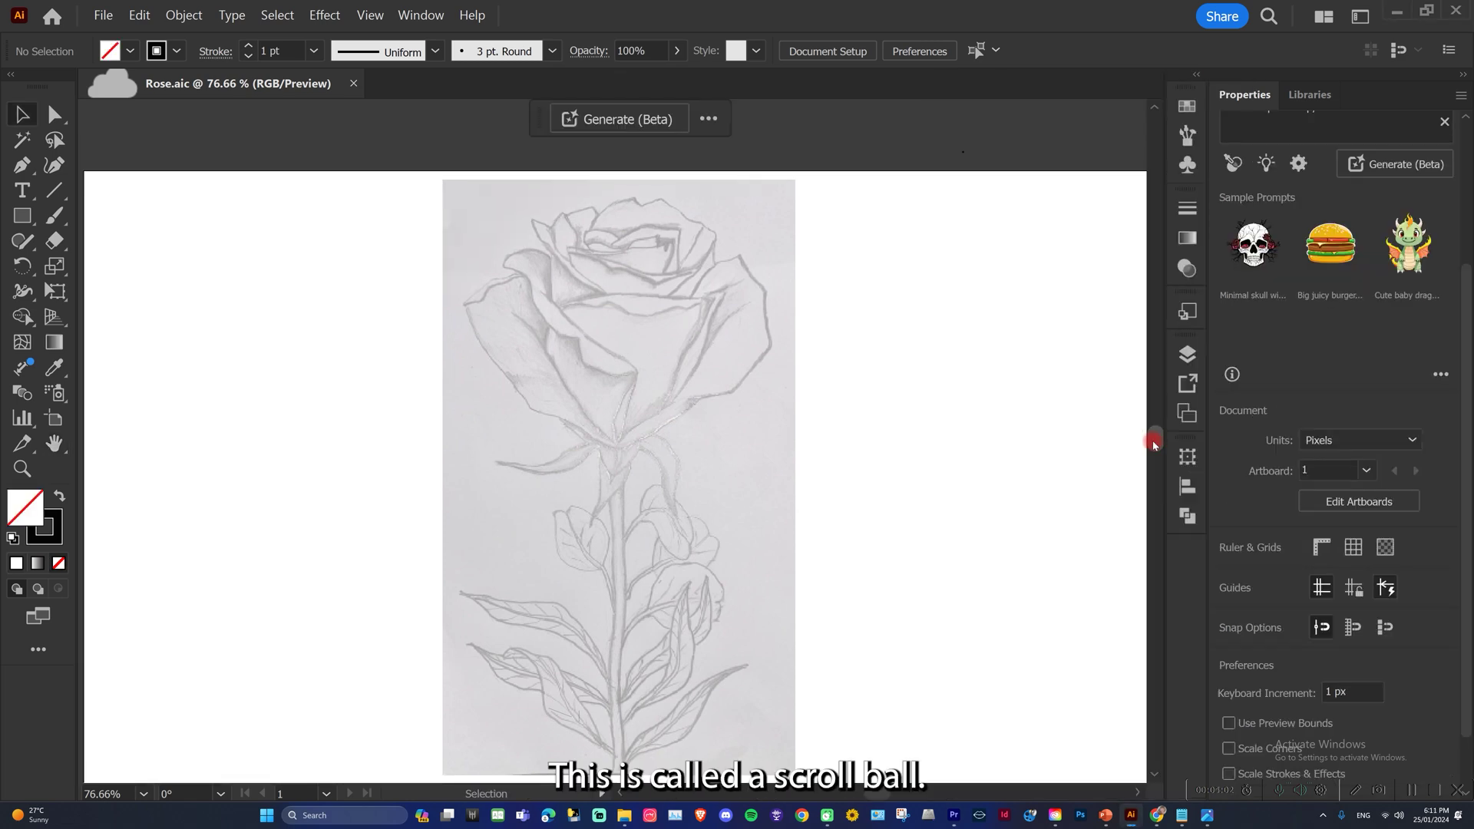
Scroll the canvas vertically and horizontally to view different parts of the rose artboard.
scroll(1156, 406, "down", 10)
mouse_move(1157, 387)
left_mouse_down()
mouse_move(1162, 470)
mouse_move(1162, 446)
left_mouse_up()
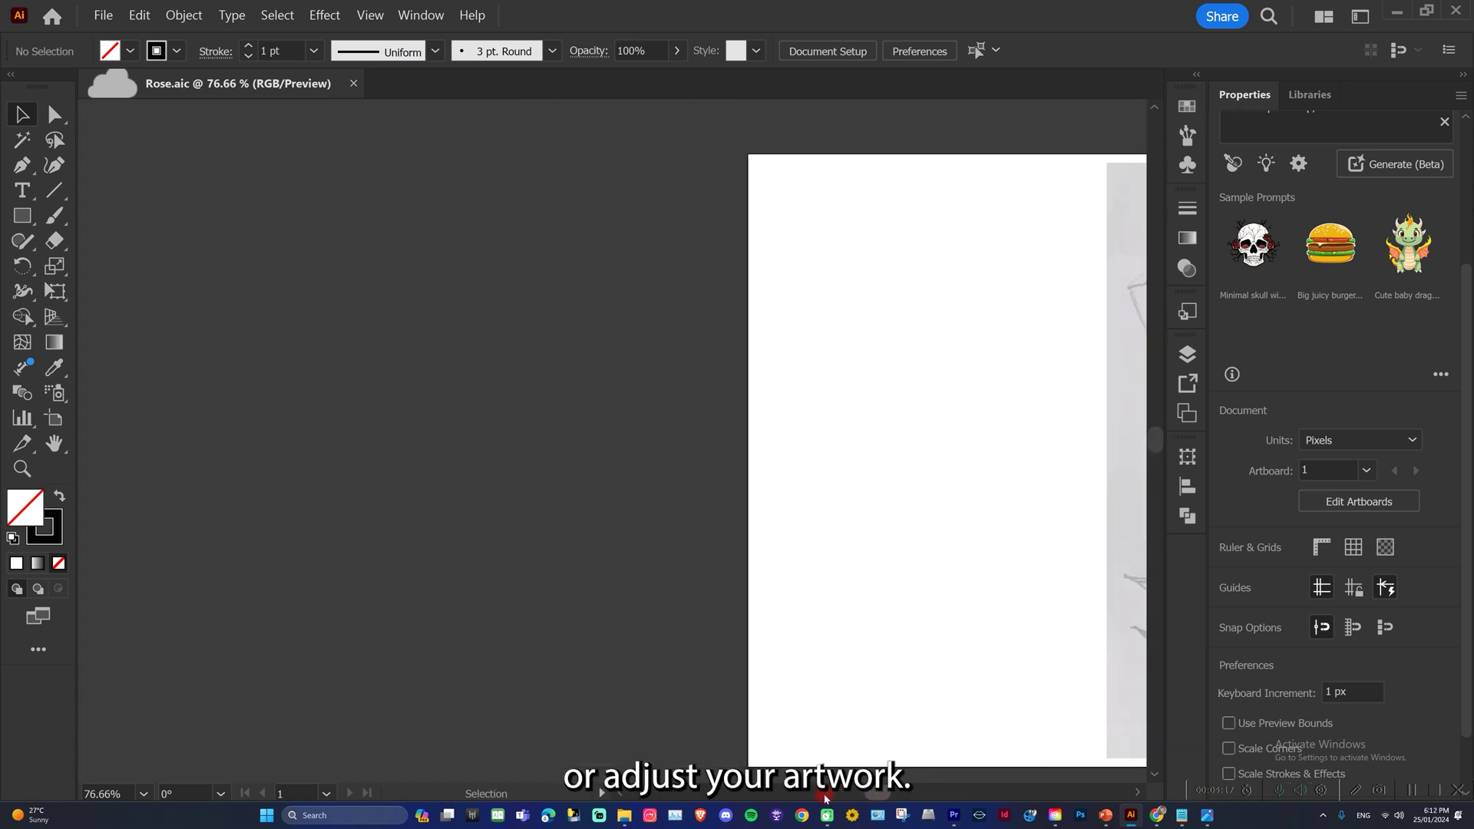
mouse_move(822, 796)
left_mouse_down()
mouse_move(794, 796)
mouse_move(897, 798)
mouse_move(806, 796)
mouse_move(873, 802)
left_mouse_up()
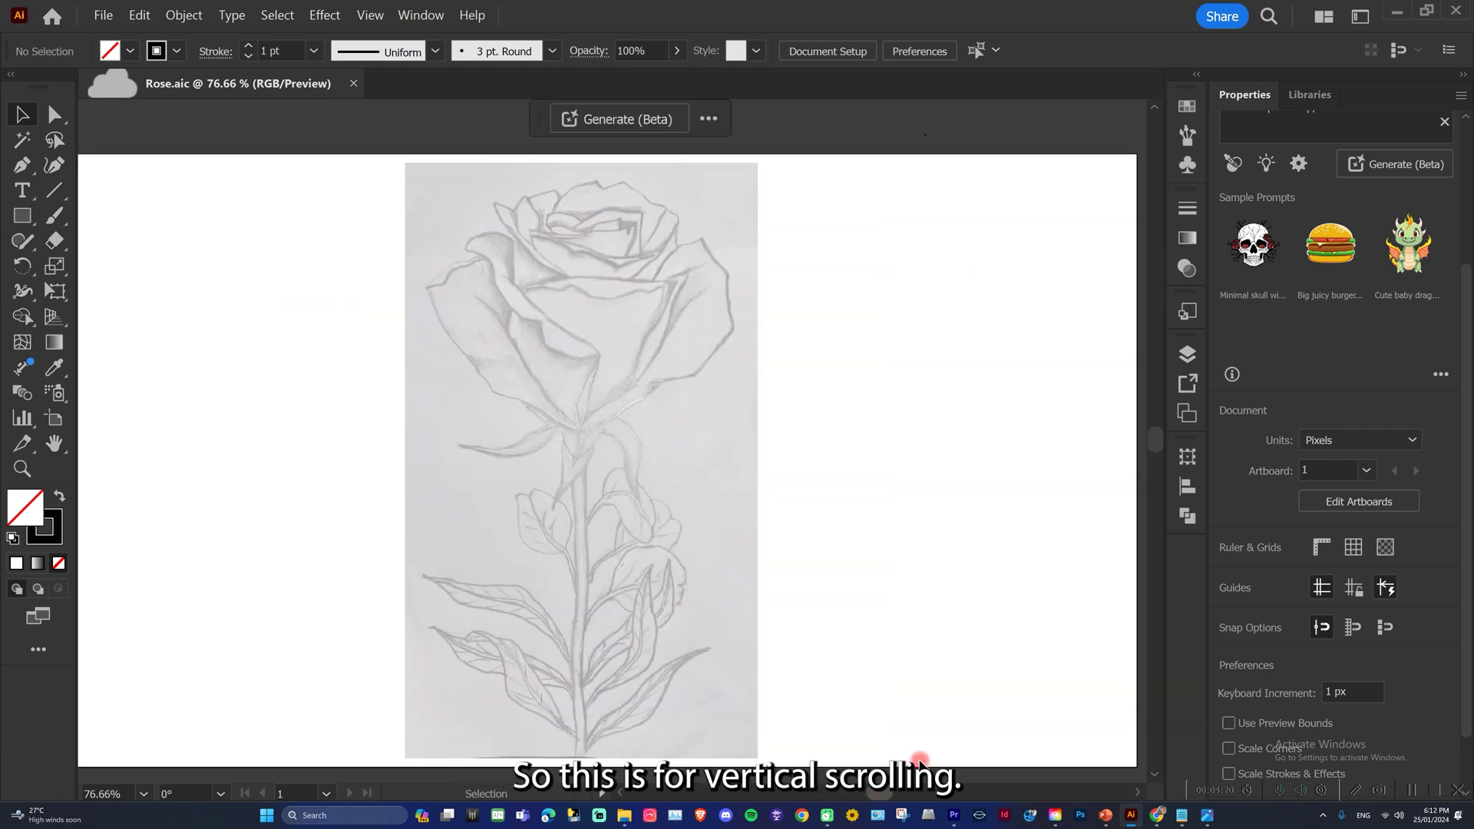
mouse_move(1151, 439)
left_mouse_down()
mouse_move(1161, 410)
mouse_move(1161, 443)
left_mouse_up()
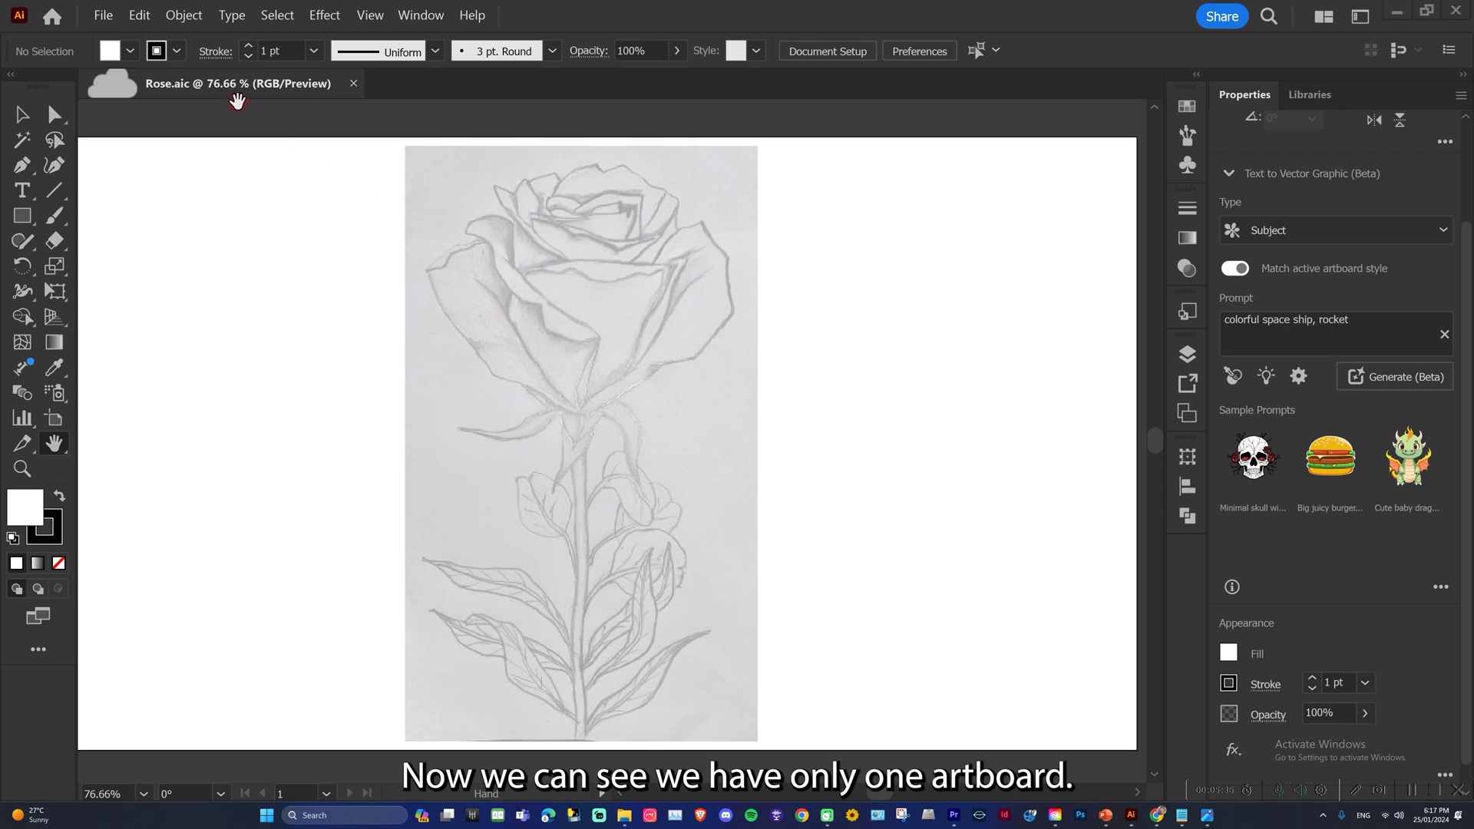
Show the Artboards panel and add a second artboard to the rose document.
left_click(412, 17)
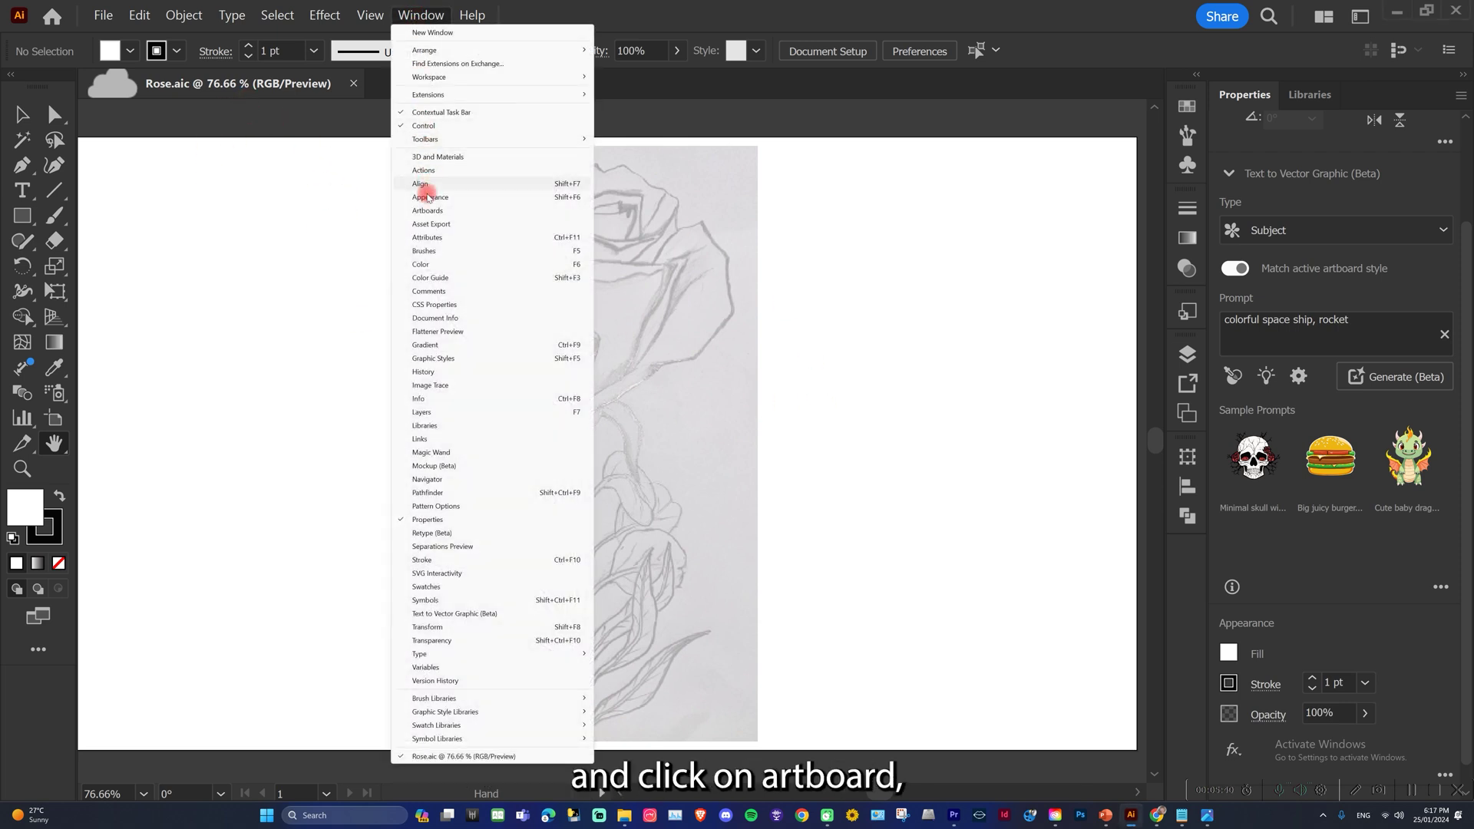
left_click(427, 210)
left_click(969, 378)
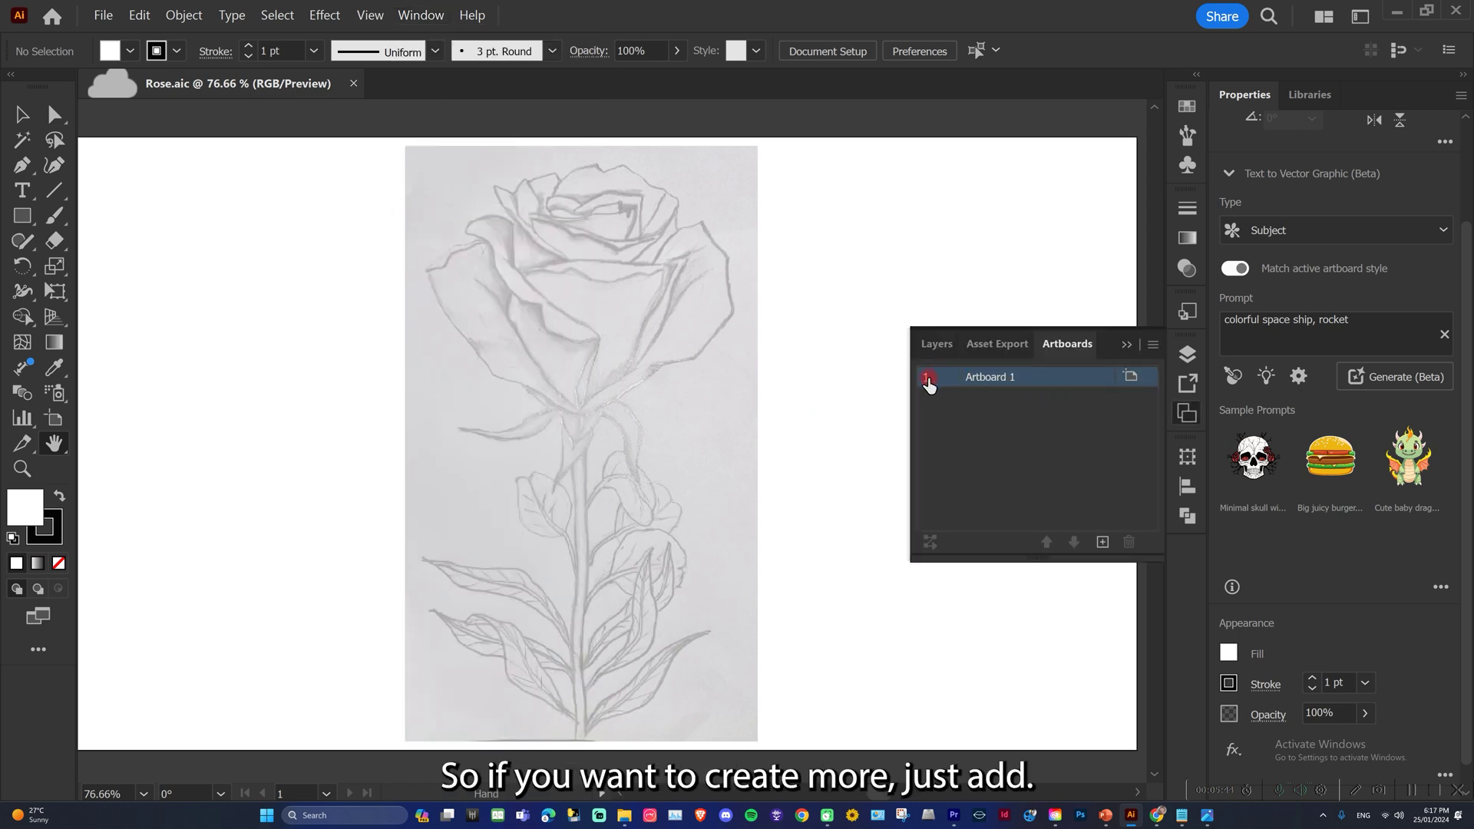
left_click(996, 379)
left_click(1104, 542)
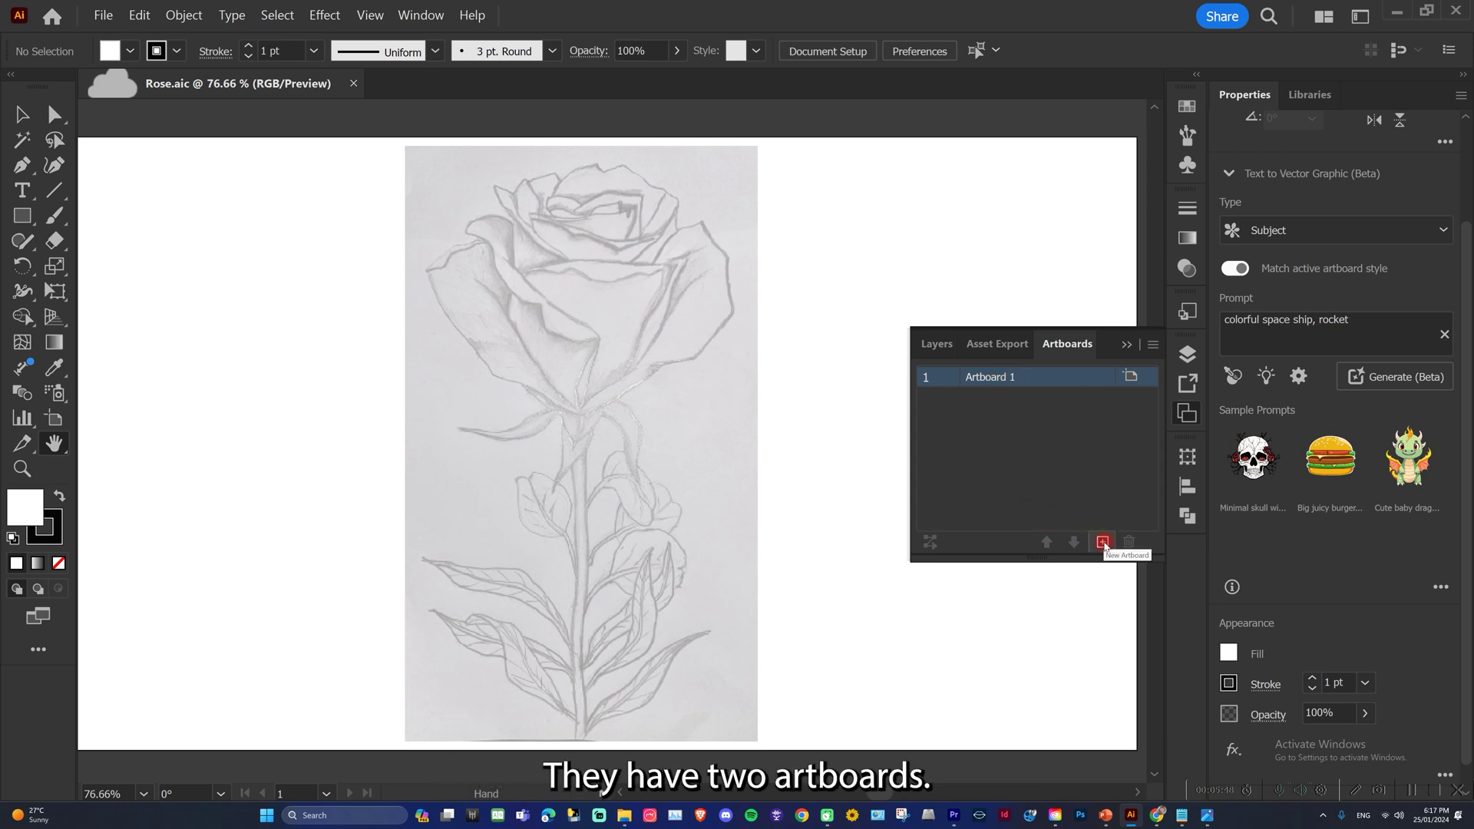
left_click(1033, 483)
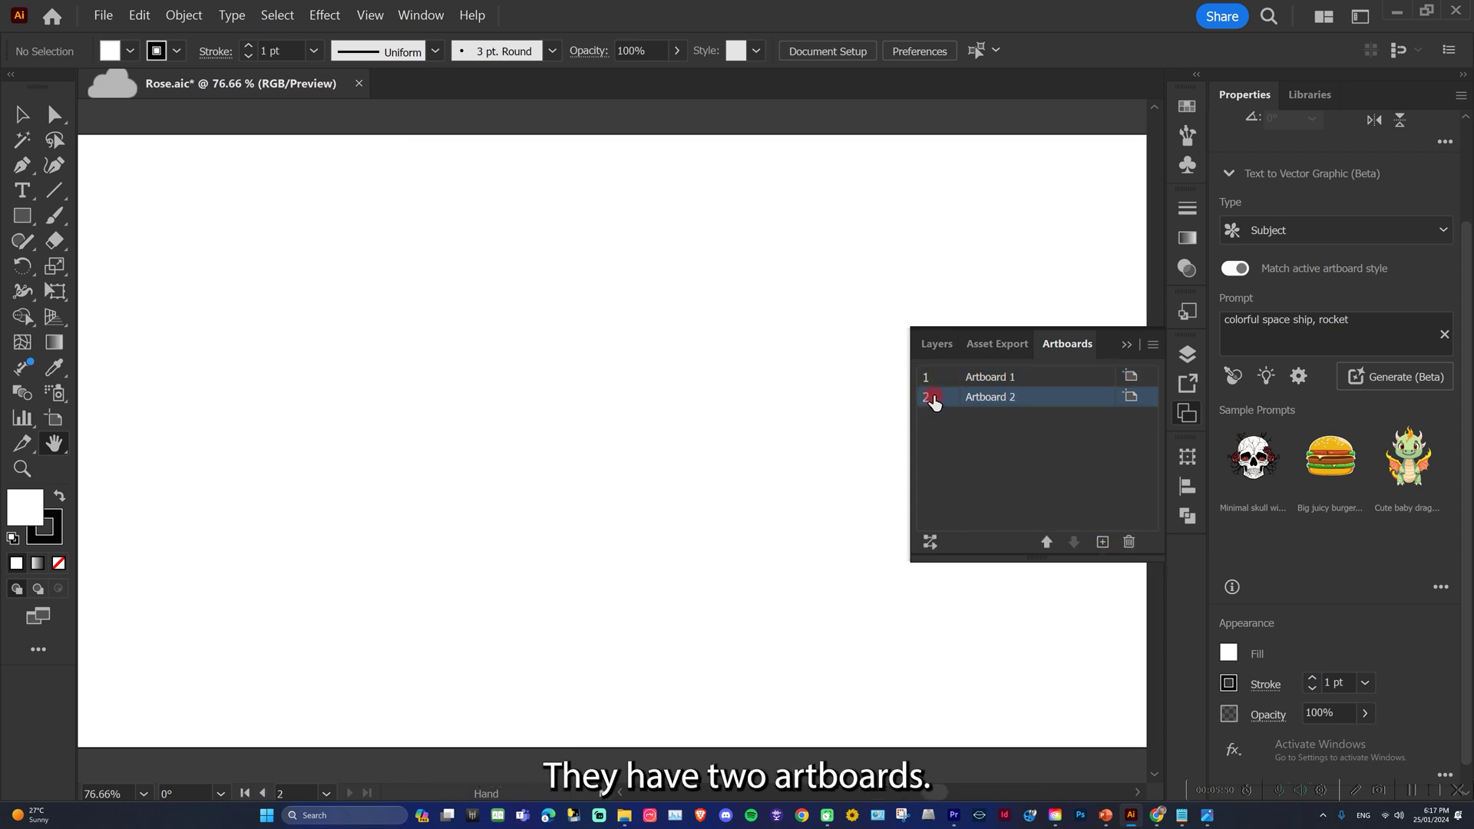
Move the Artboards panel group to the end of the dock, then float the Artboards panel over the canvas, expanded.
left_click_drag(1106, 337, 1189, 437)
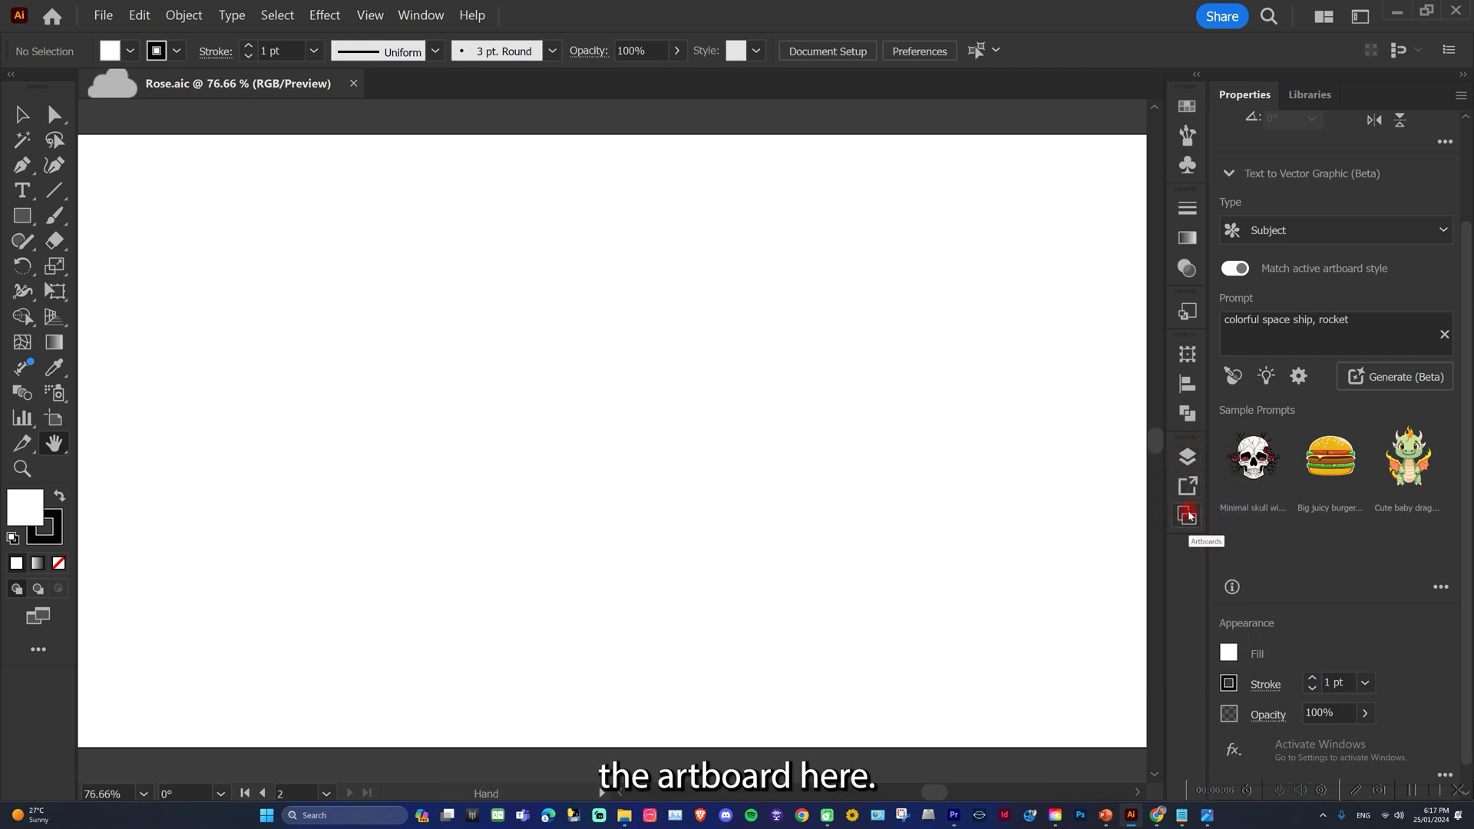
left_click_drag(1180, 520, 944, 419)
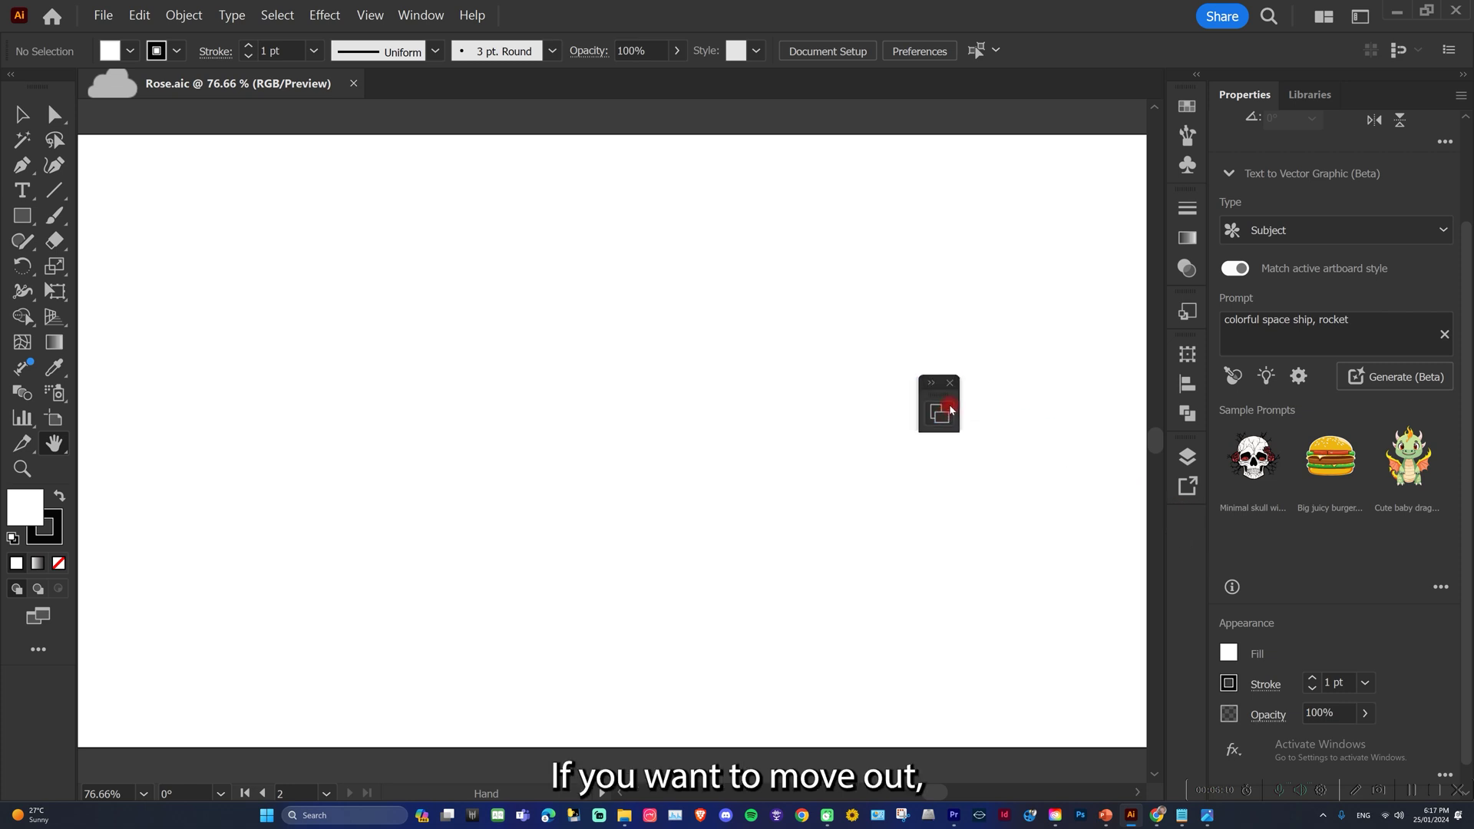
left_click(933, 384)
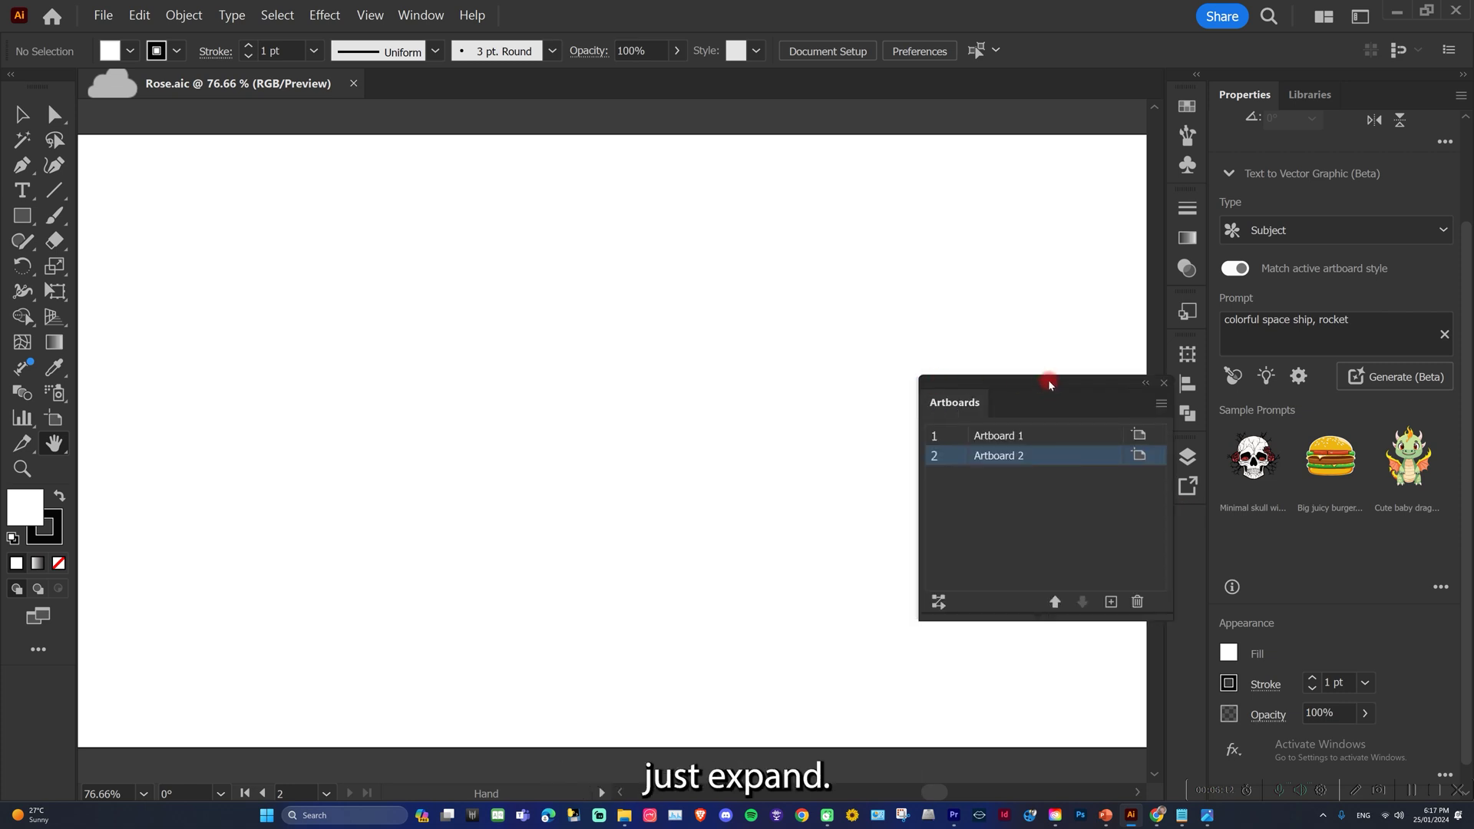
left_click_drag(1053, 384, 988, 338)
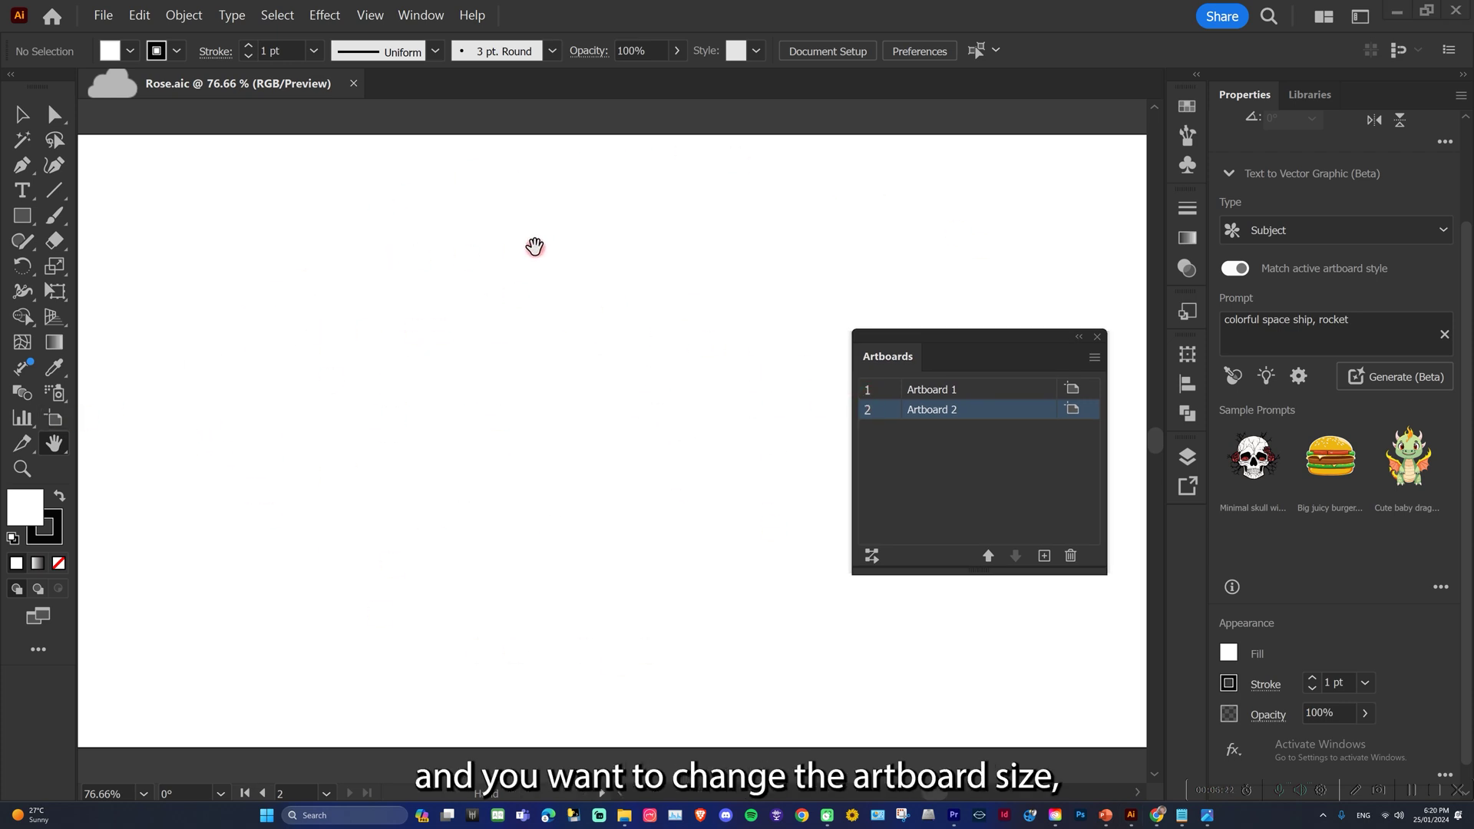
Open the artboard options for Artboard 2 and look through the available size presets.
double_click(54, 420)
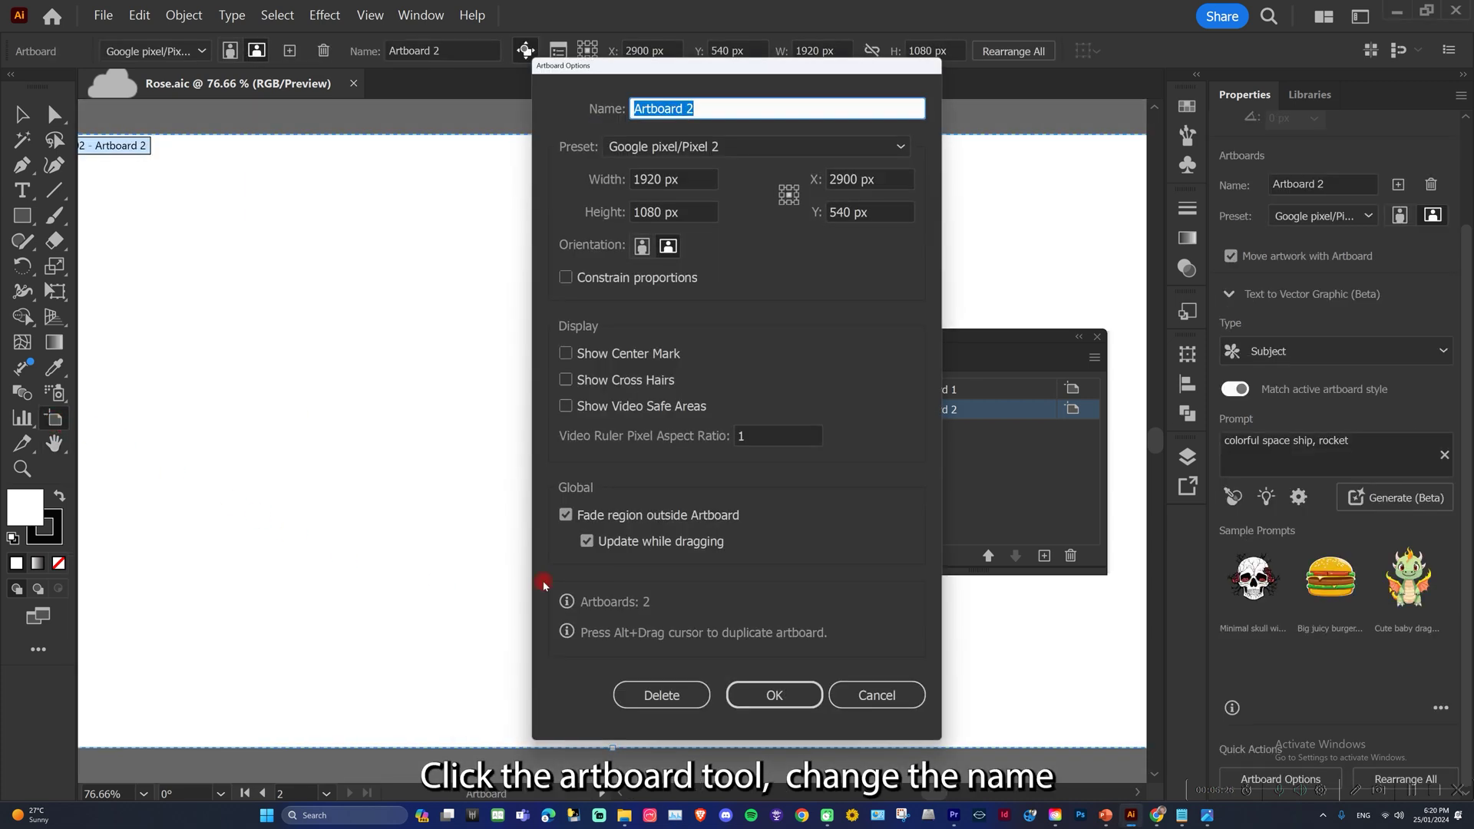
key("Tab")
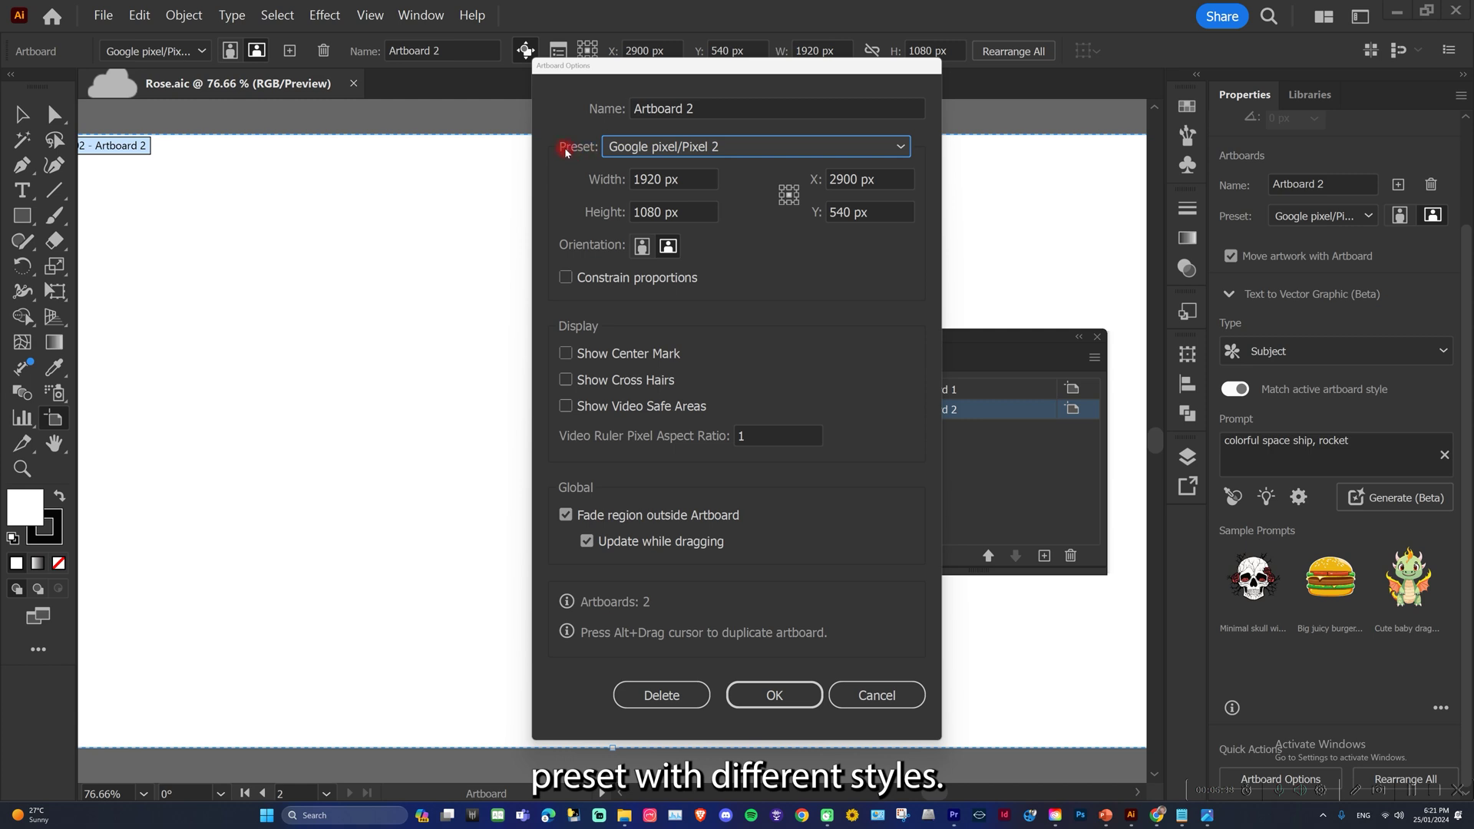
left_click(896, 147)
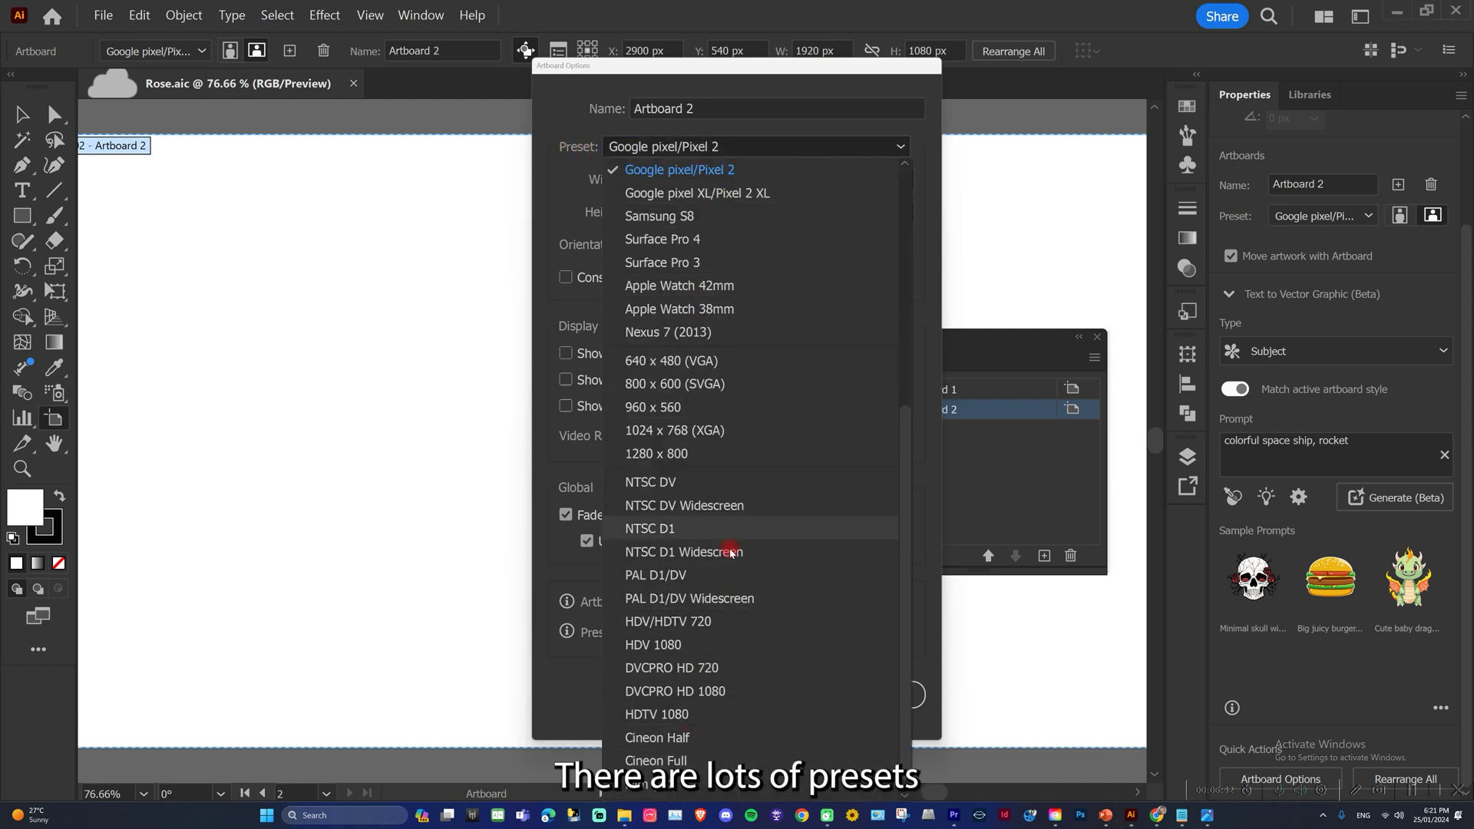
left_click(895, 147)
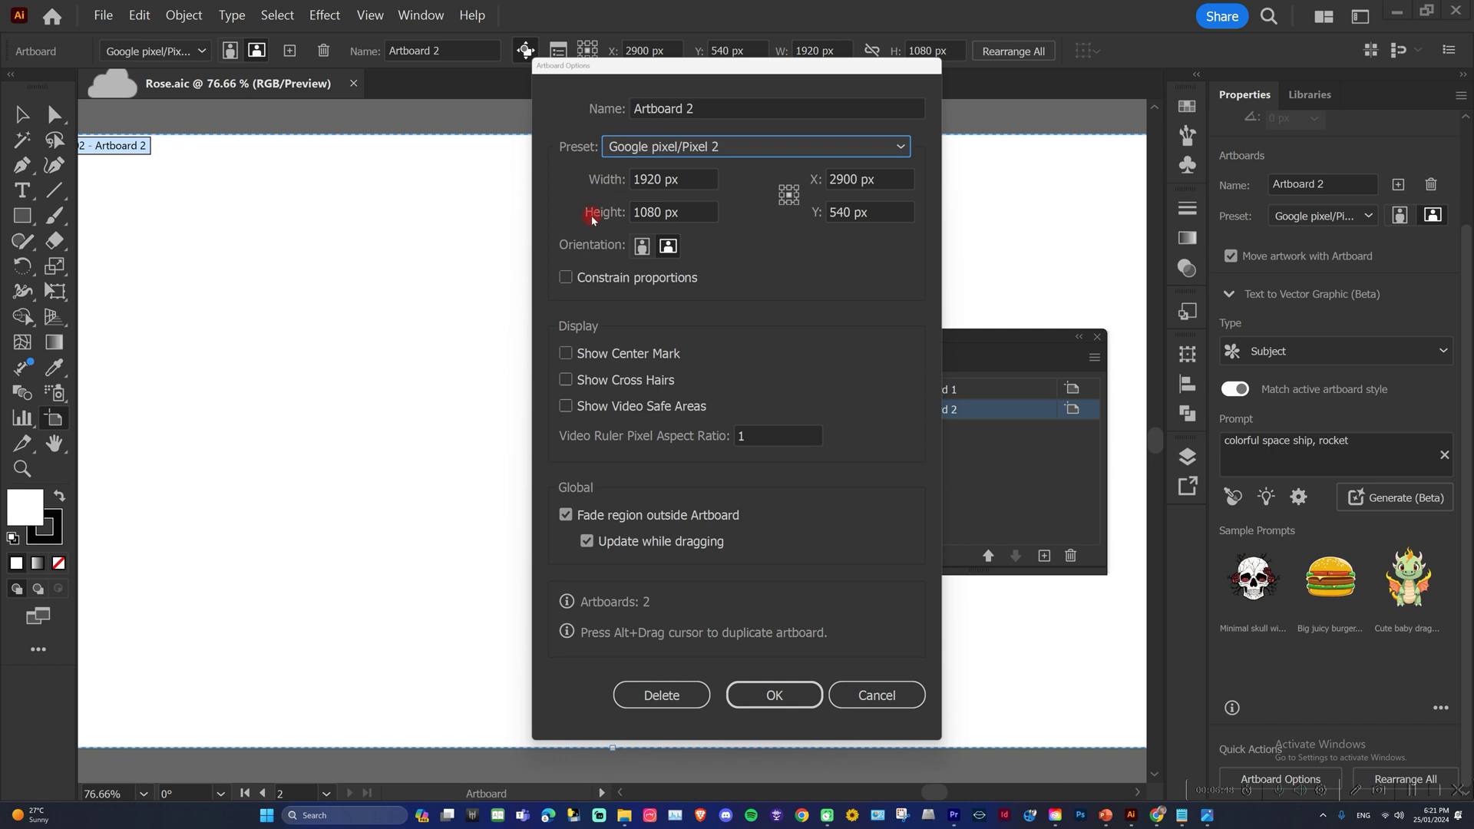
Set Artboard 2's width to 1000 px and height to 700 px, switch it to portrait orientation and apply the options.
left_click(660, 179)
left_click_drag(661, 179, 637, 179)
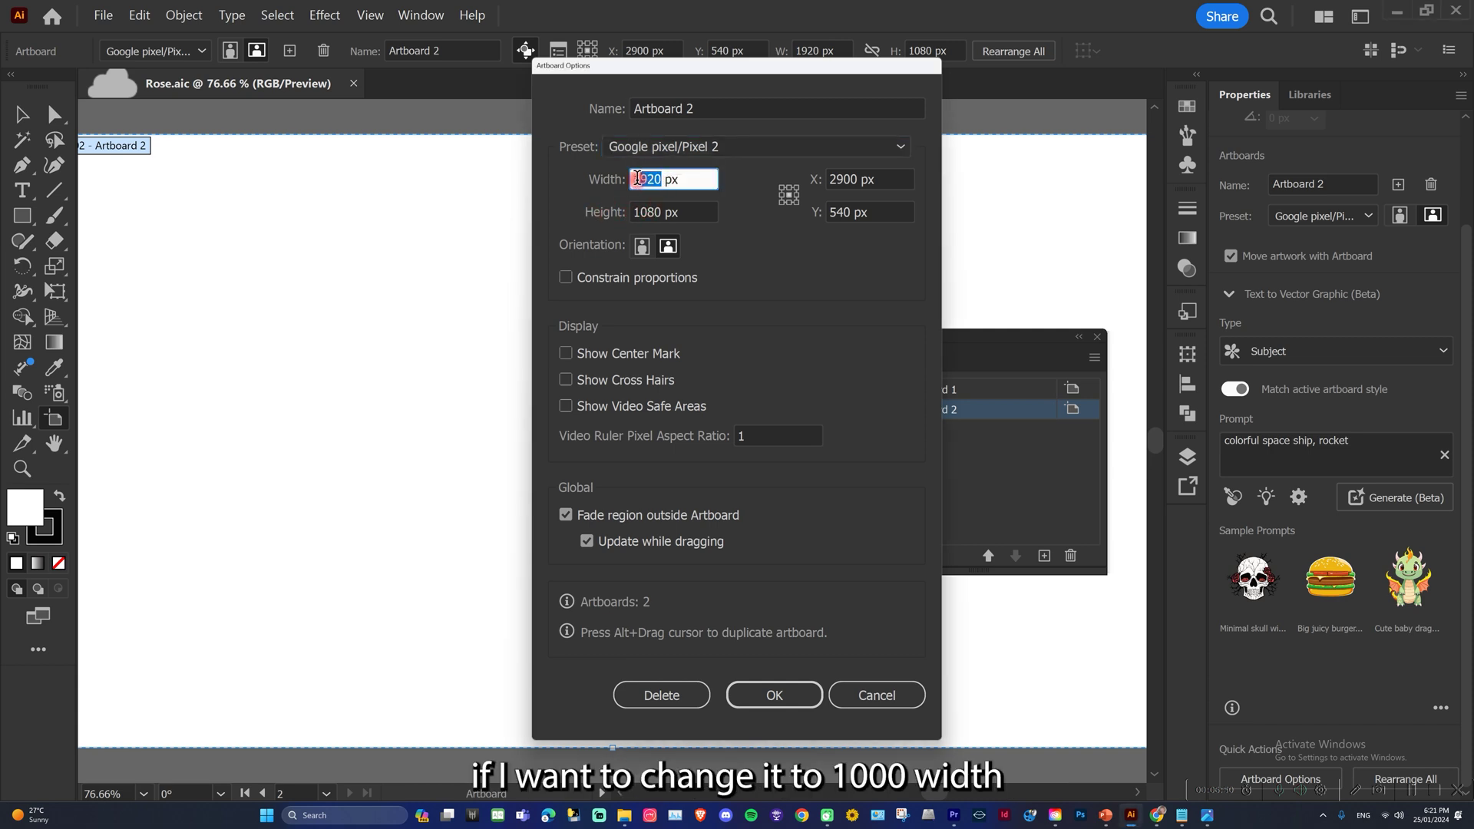
right_click(649, 179)
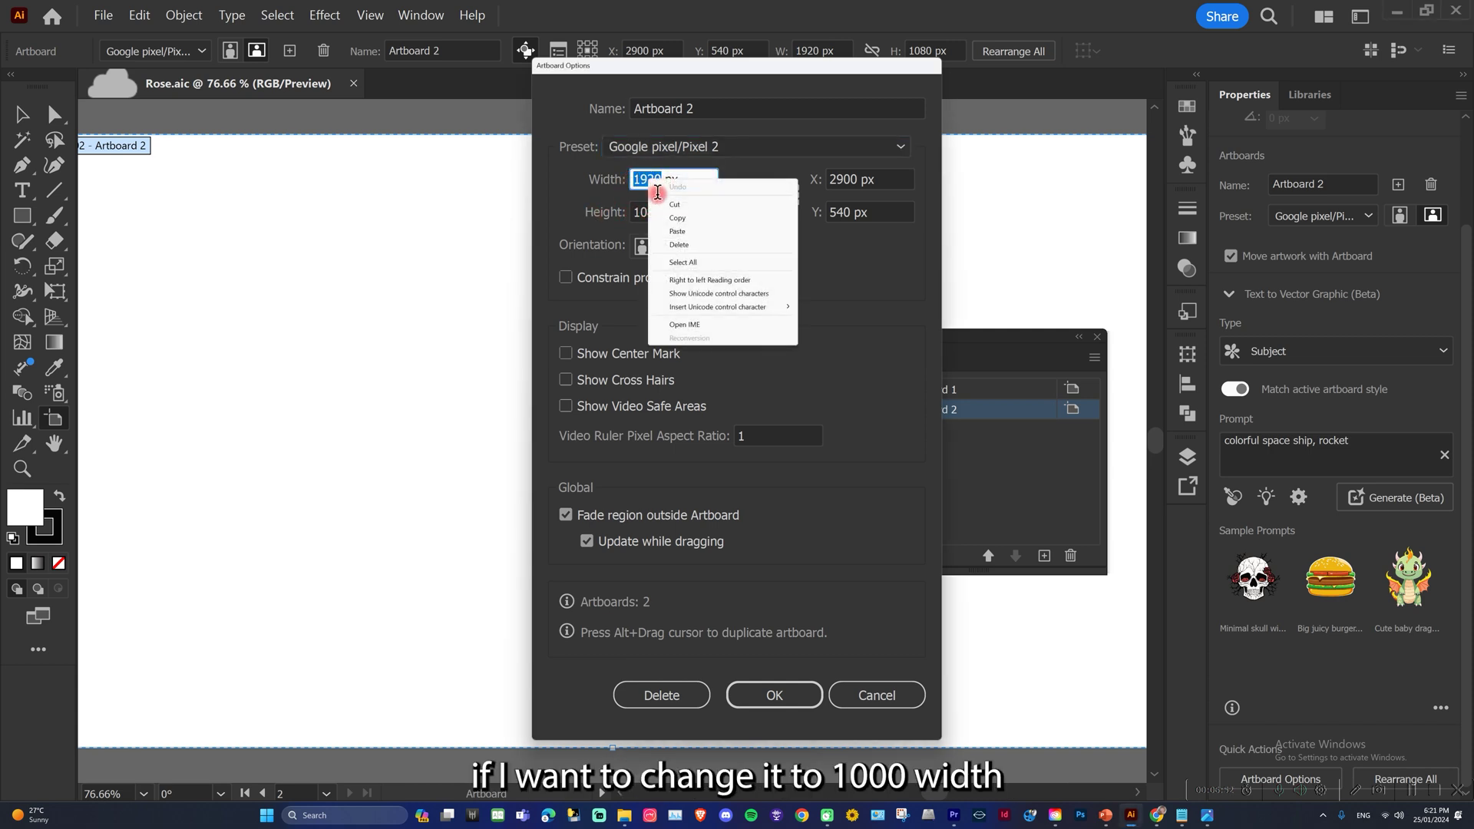
left_click(659, 217)
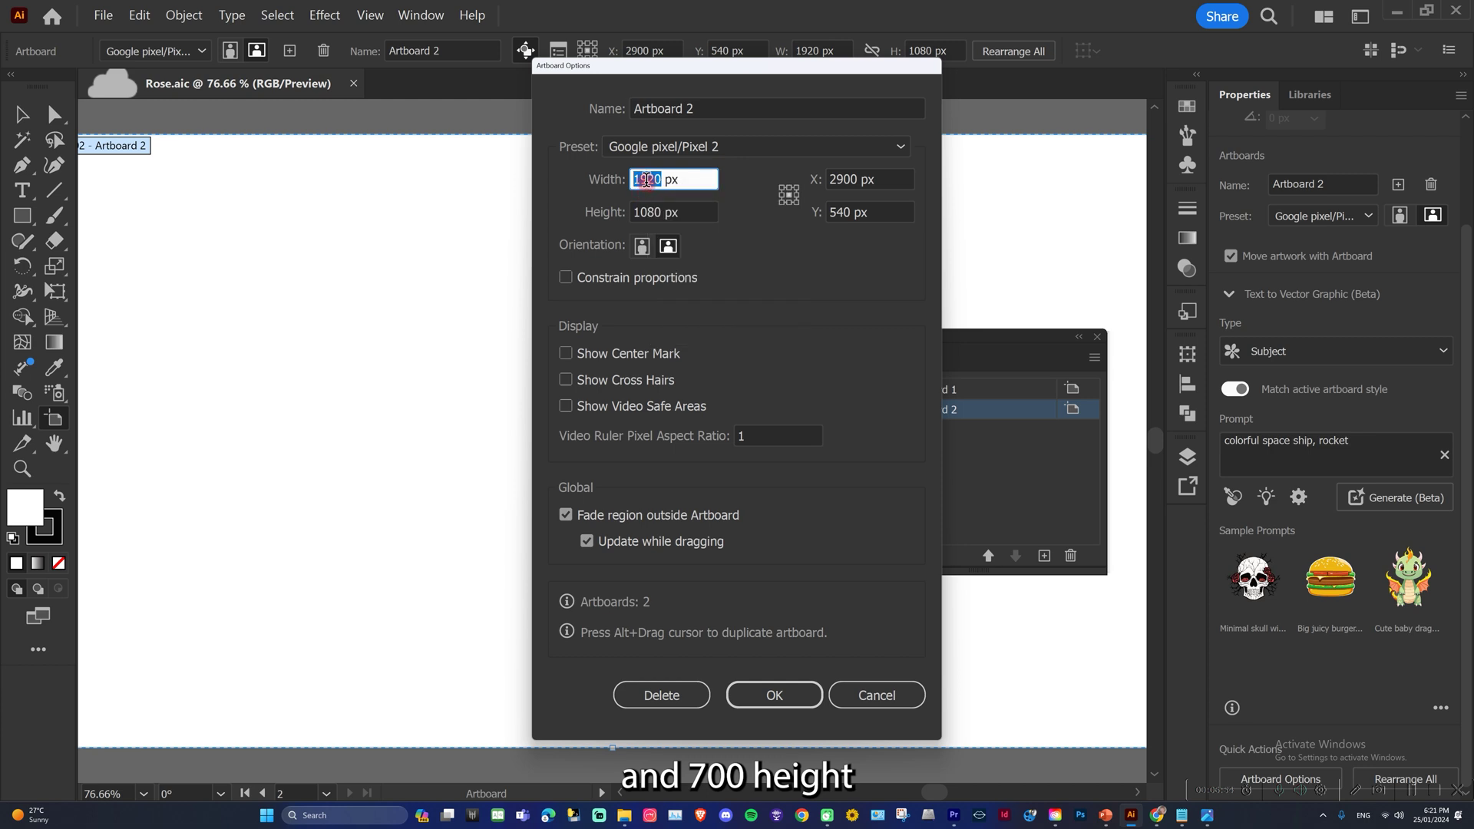
type("1000")
left_click(660, 210)
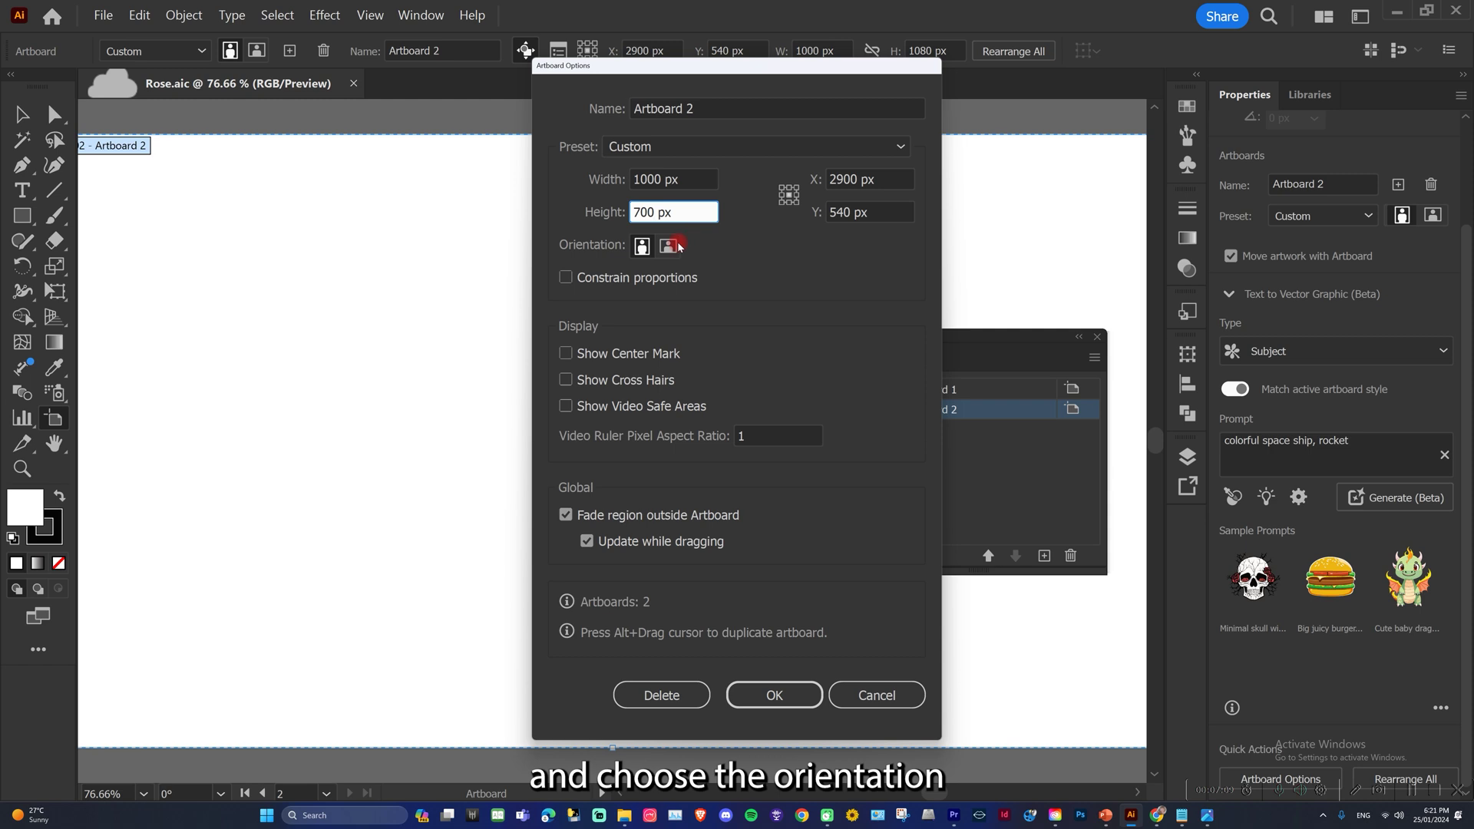
left_click(641, 246)
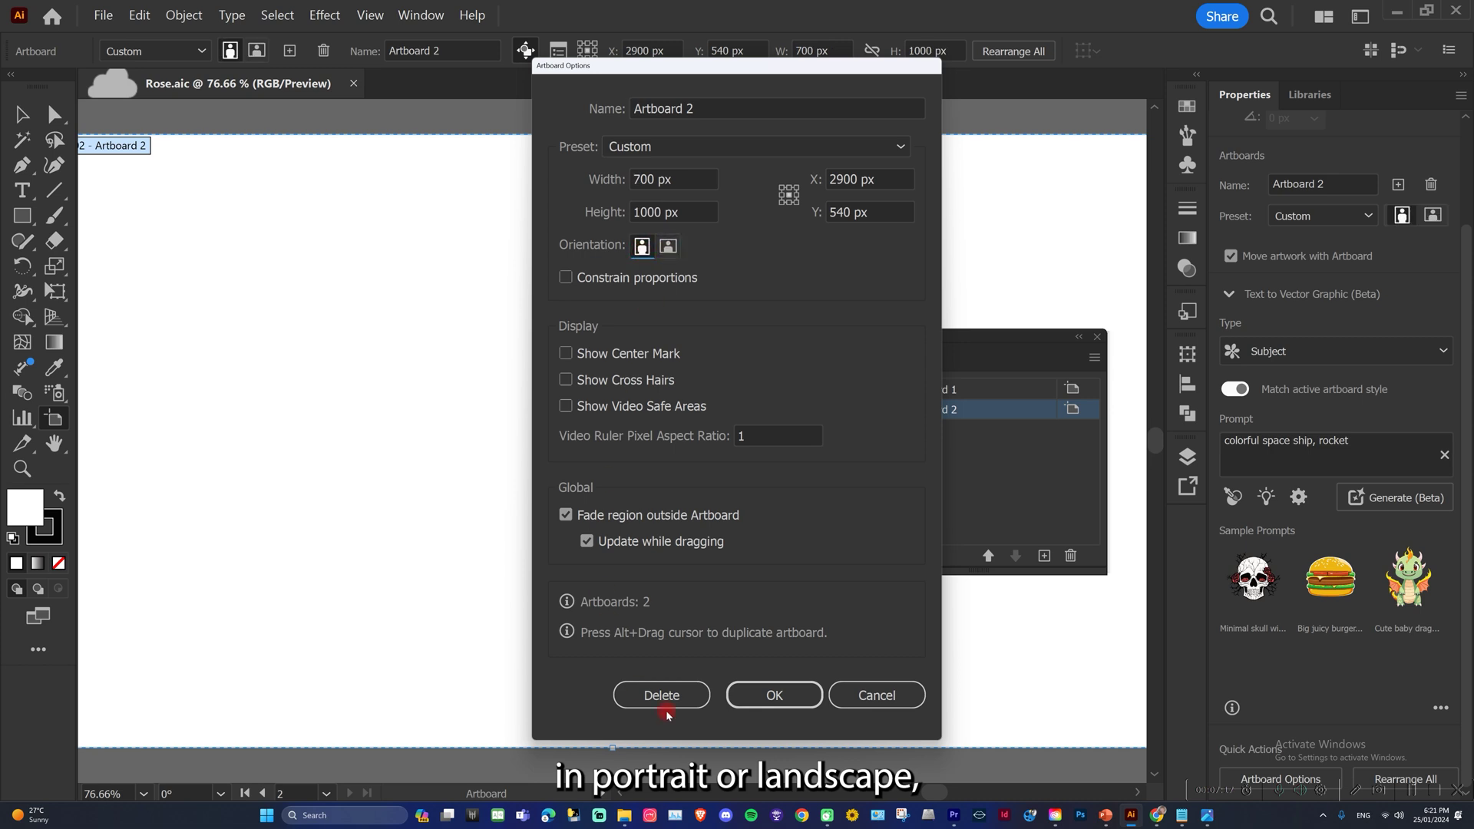
left_click(772, 695)
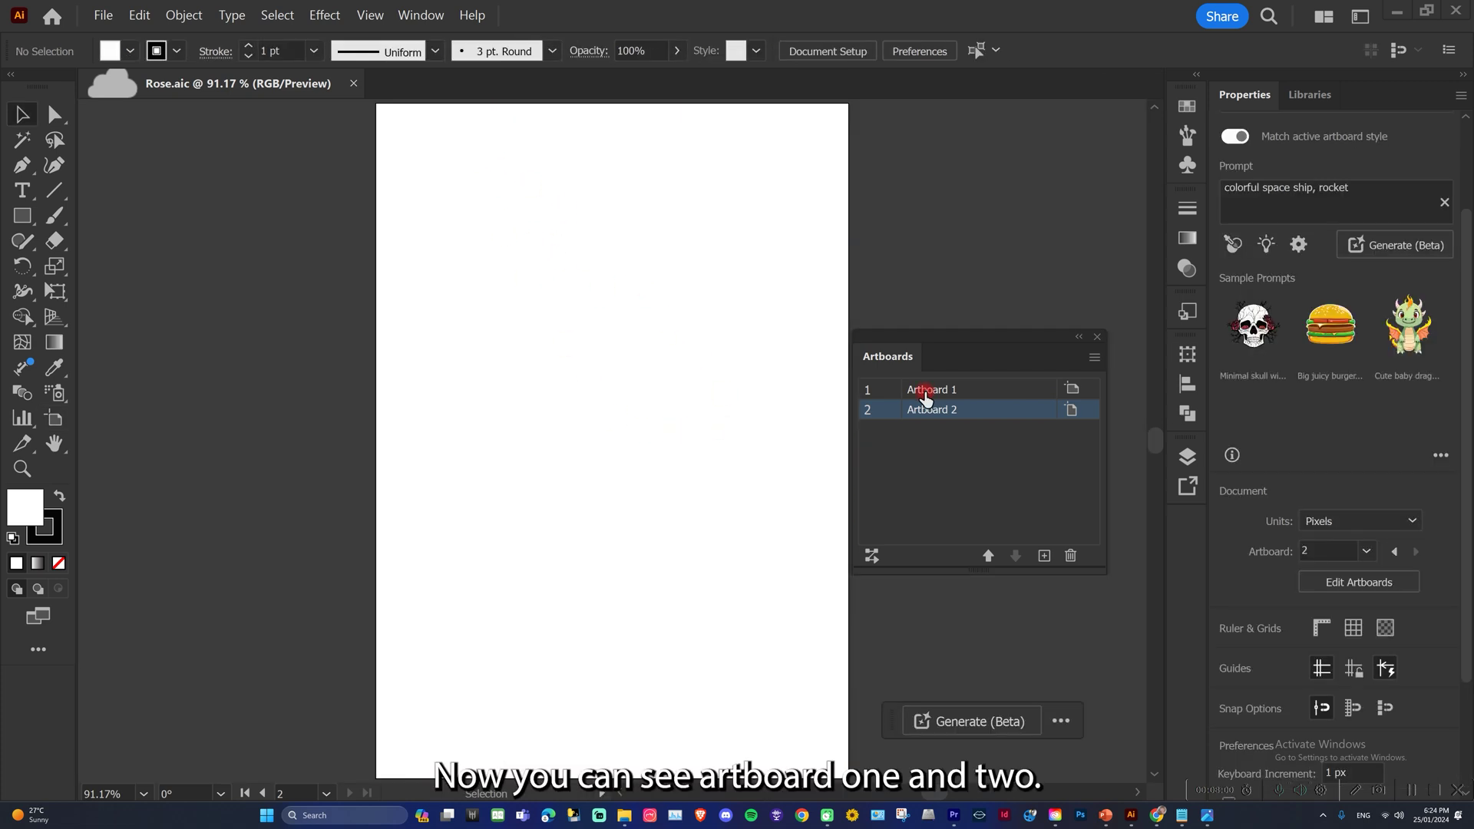
Make Artboard 1 active and fit it in the view, leaving its name unedited.
left_click(929, 391)
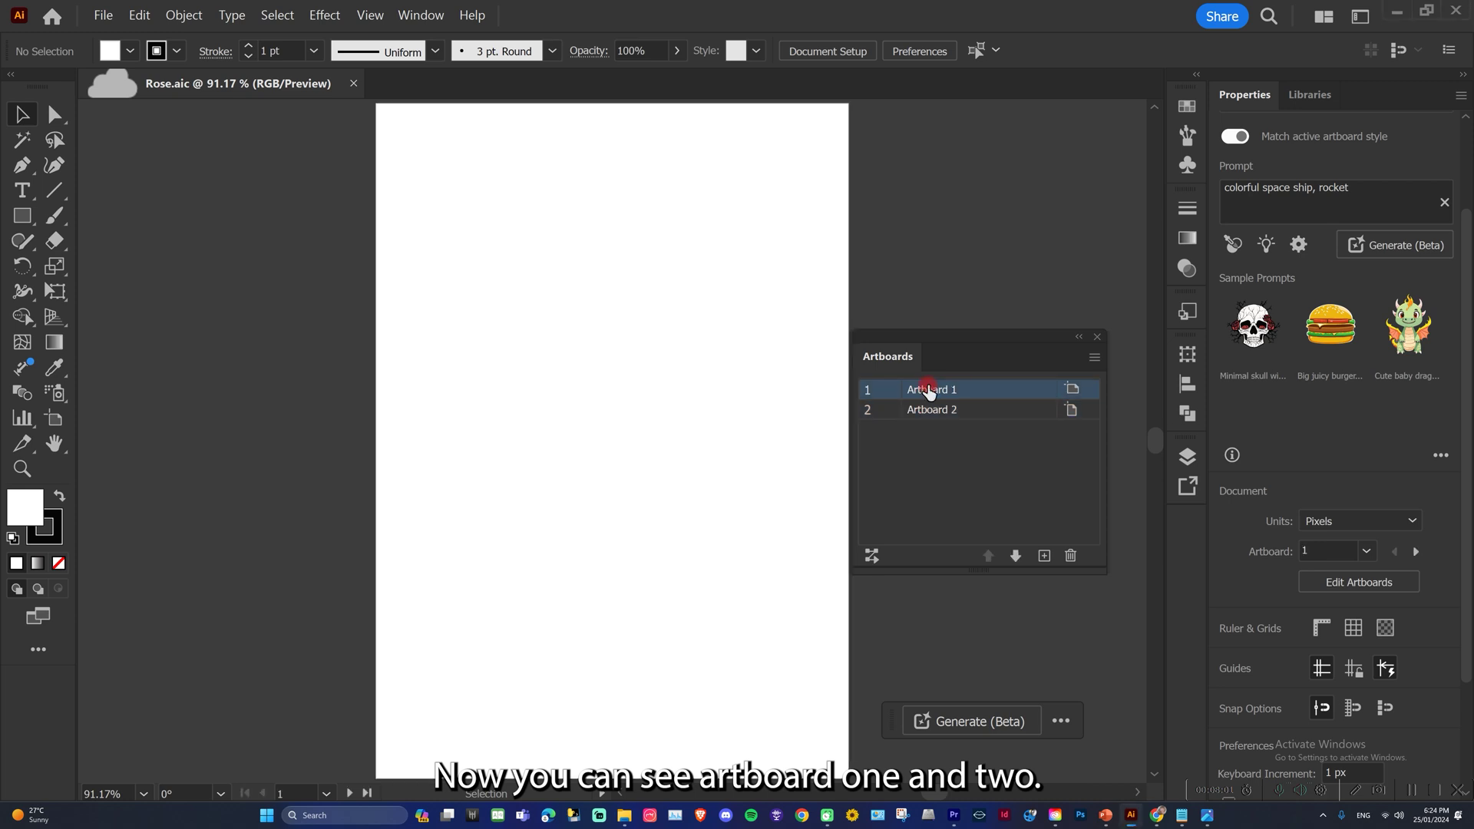
double_click(928, 391)
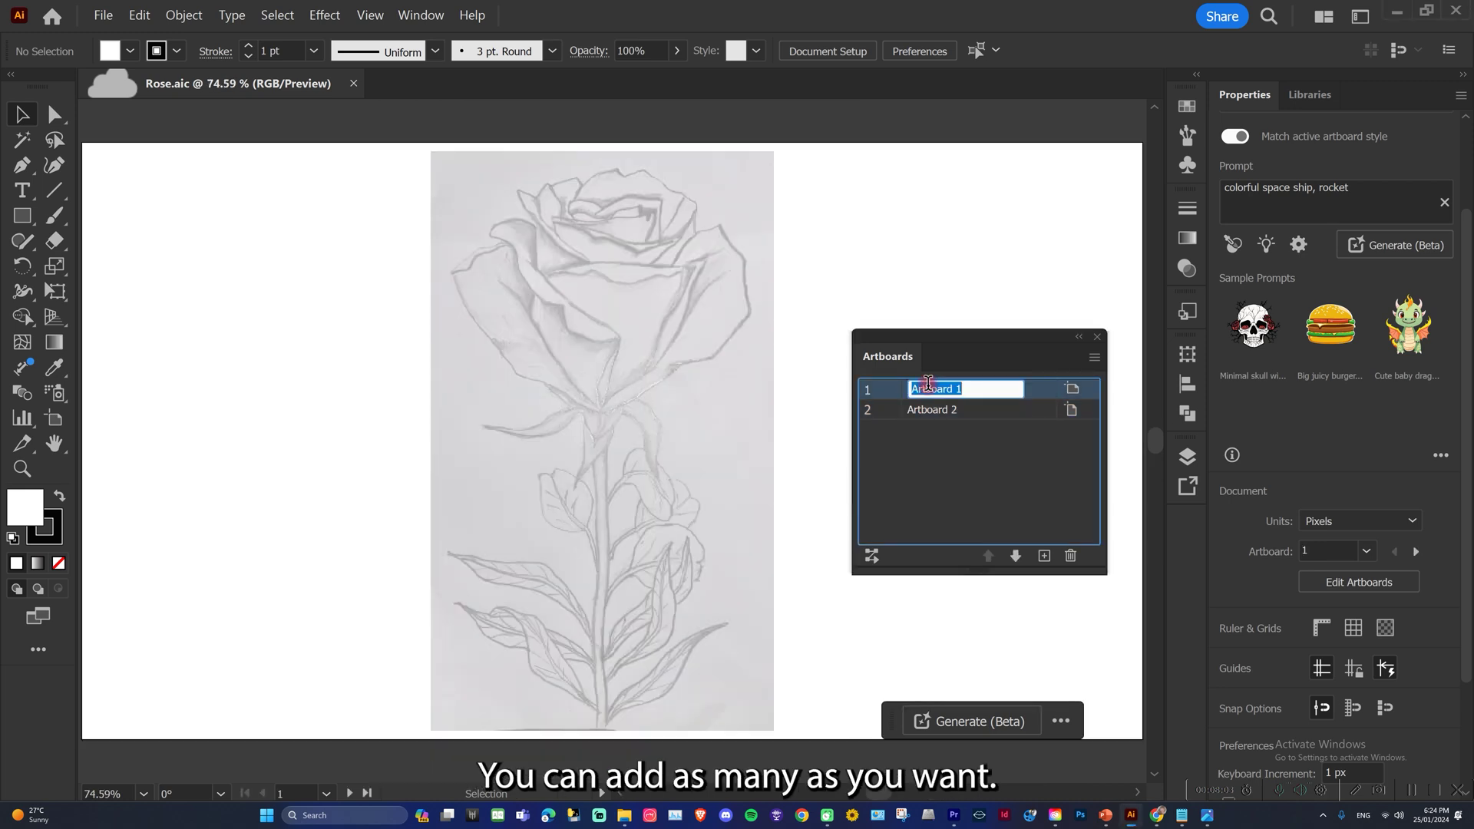
left_click(982, 391)
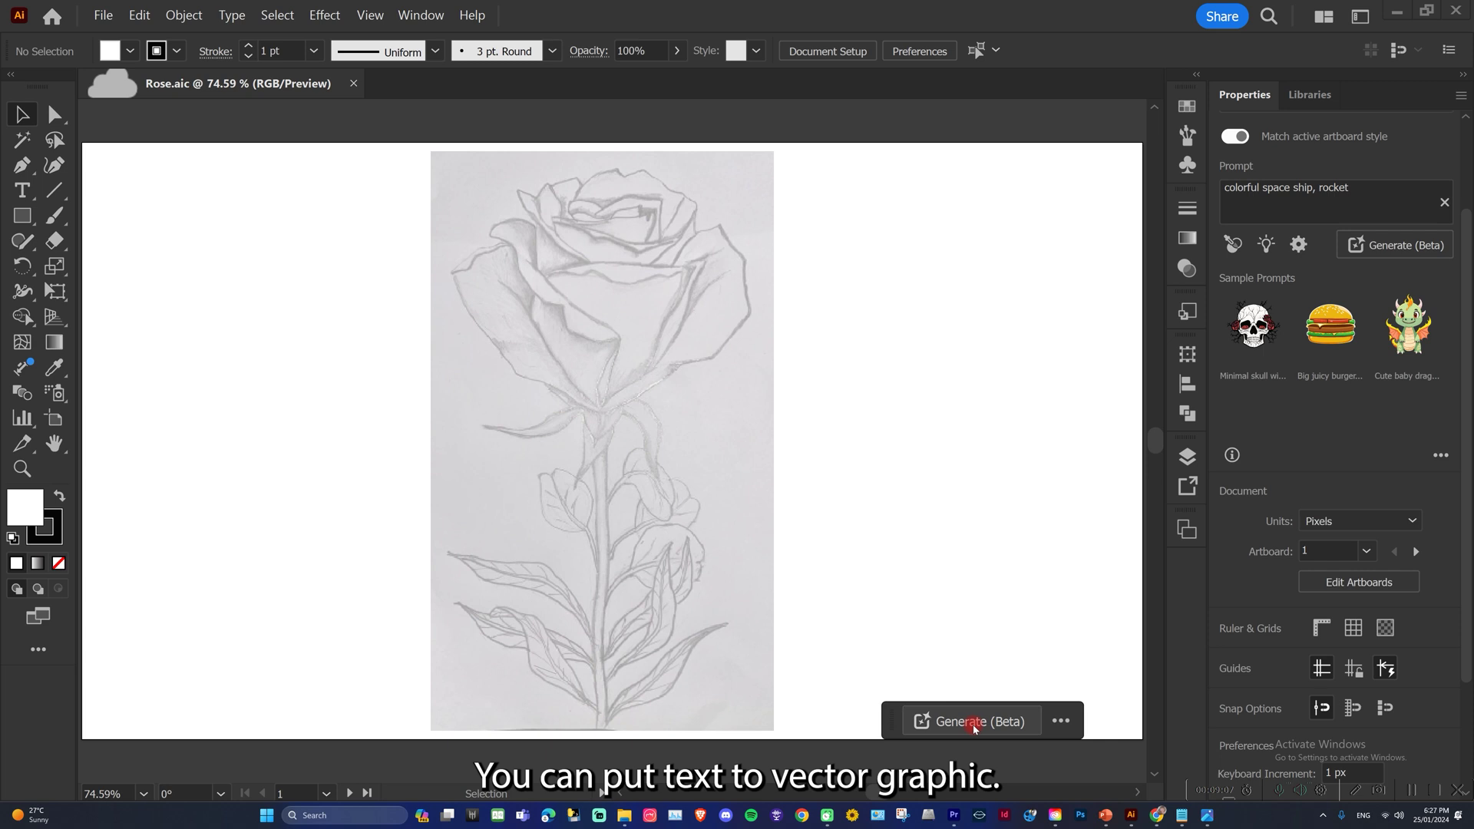
Generate a vector graphic from the prompt "A beatiful batterfly", agree to the generative AI guidelines and deselect the result.
left_click(972, 724)
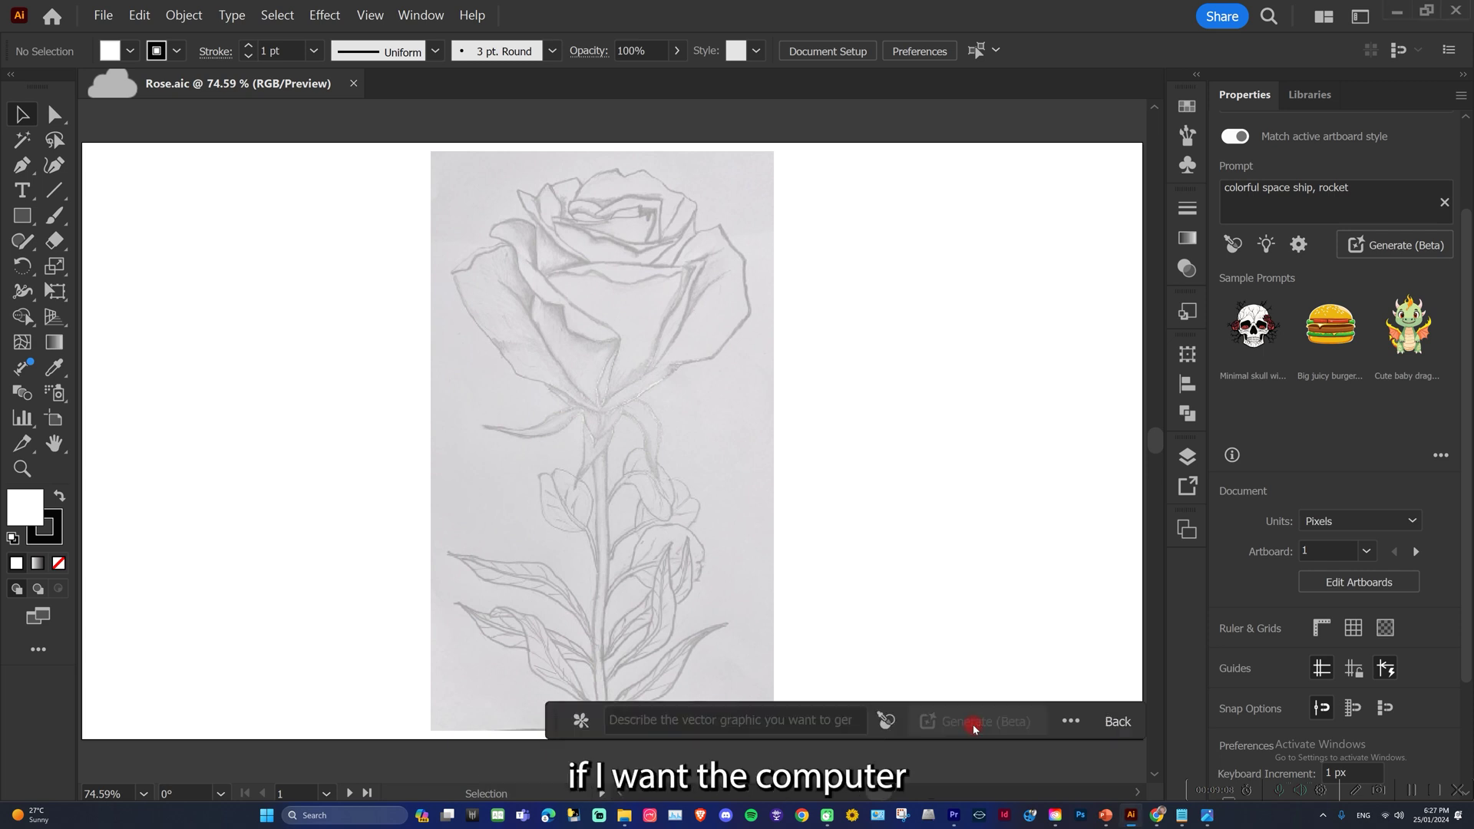
left_click(667, 722)
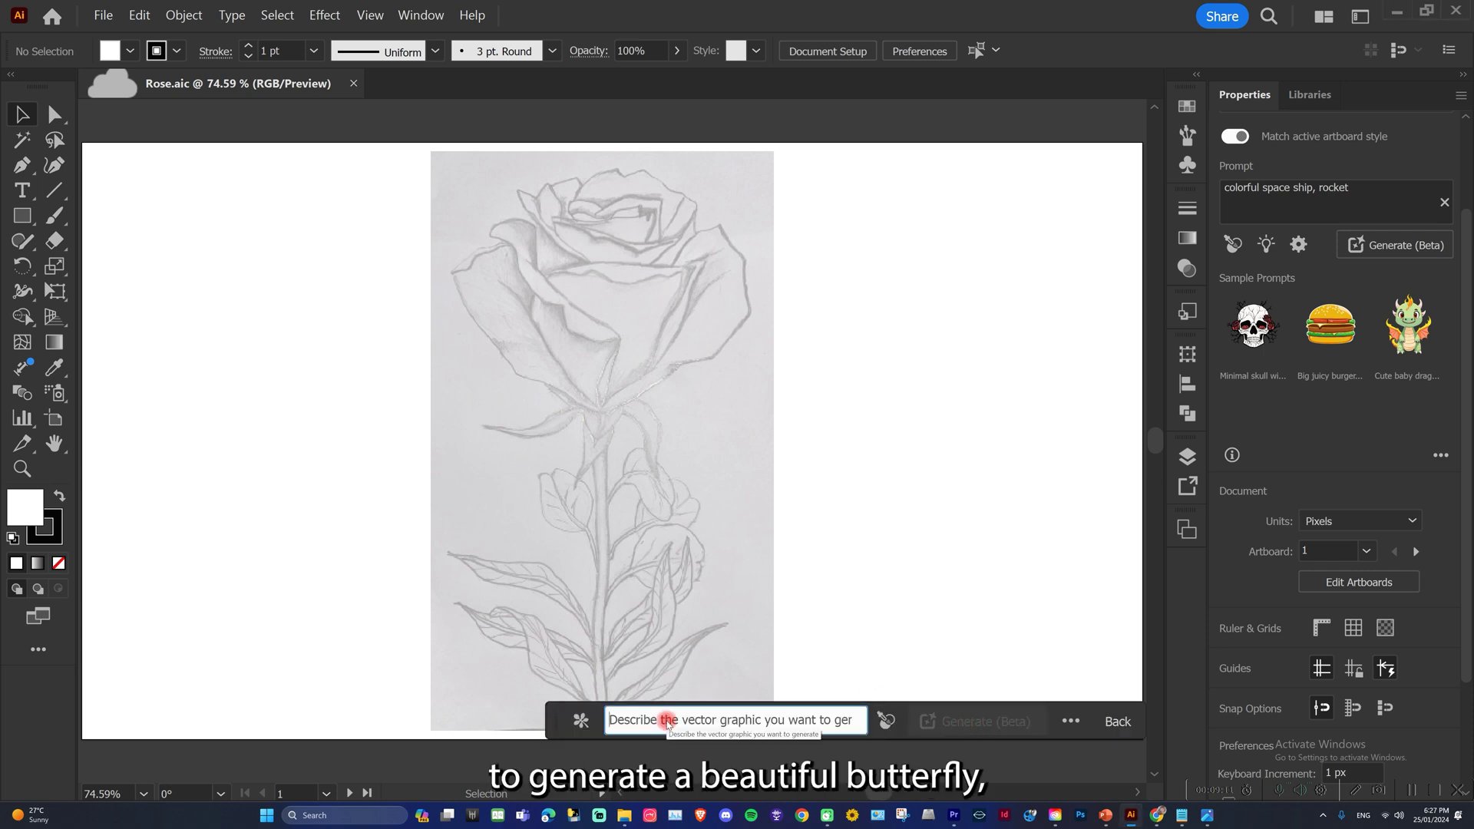
type("A beatiful batterfly")
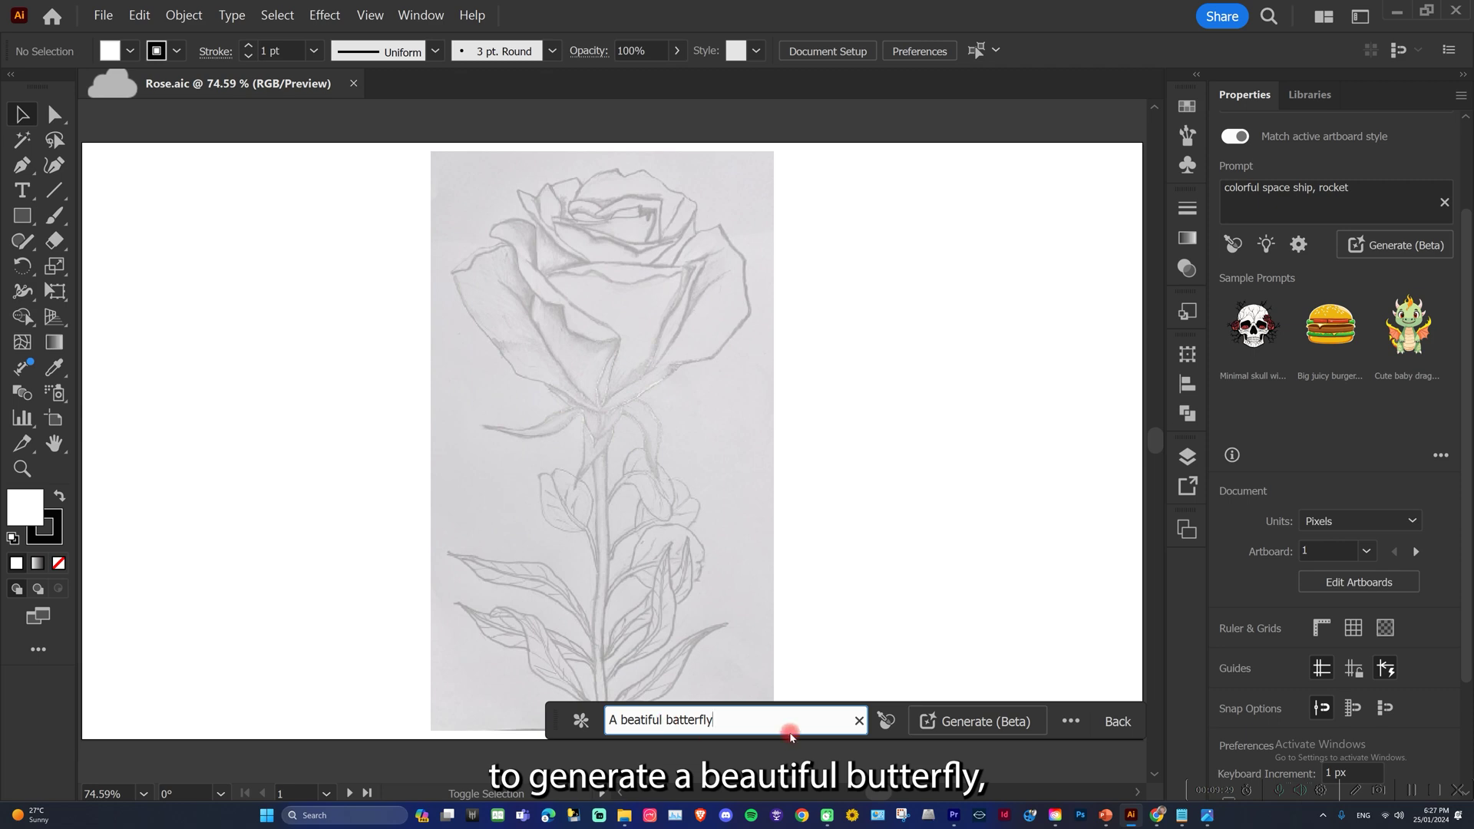
scroll(791, 729, "down", 1)
key("Return")
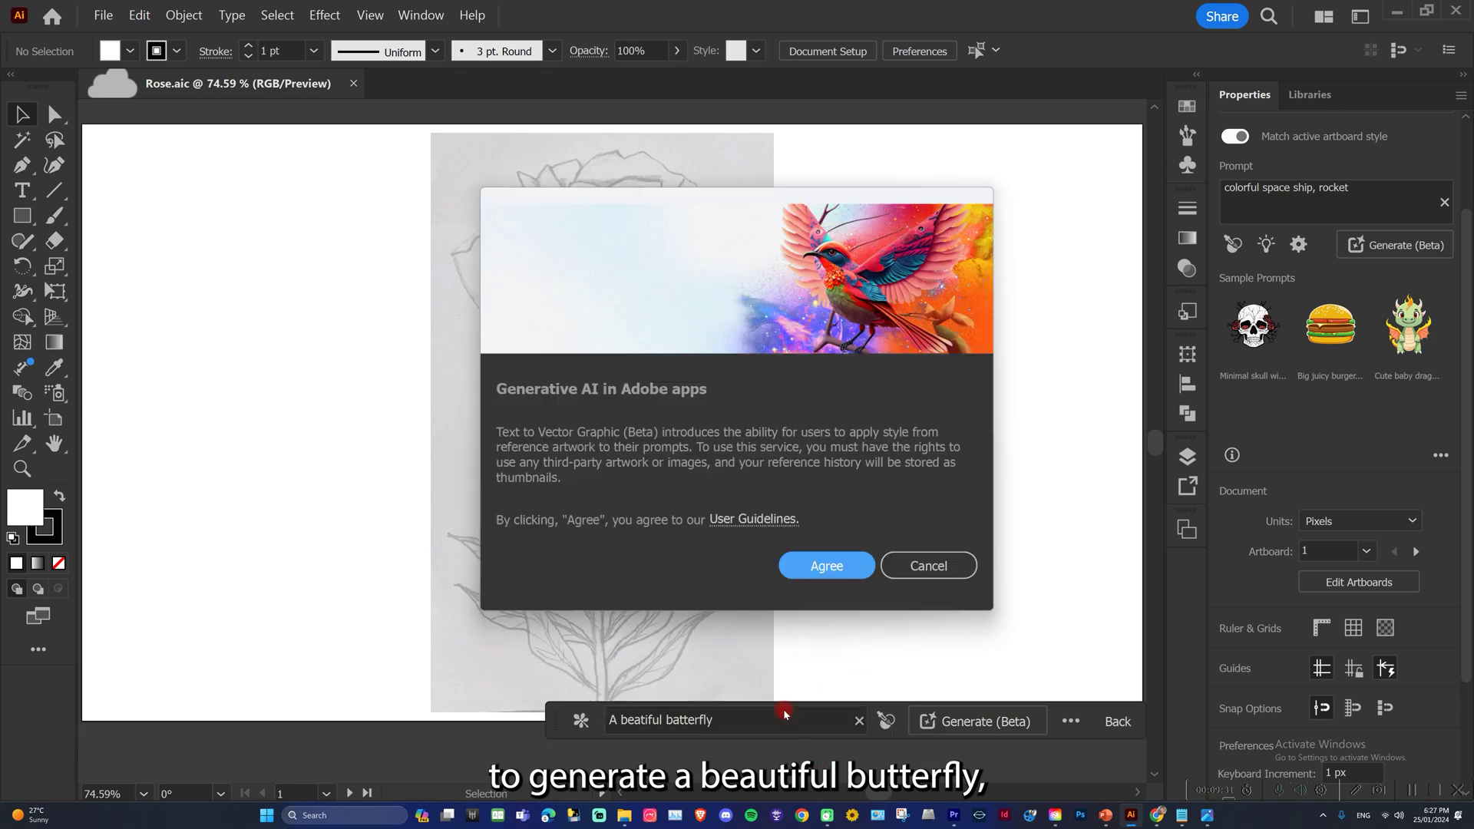
left_click(832, 573)
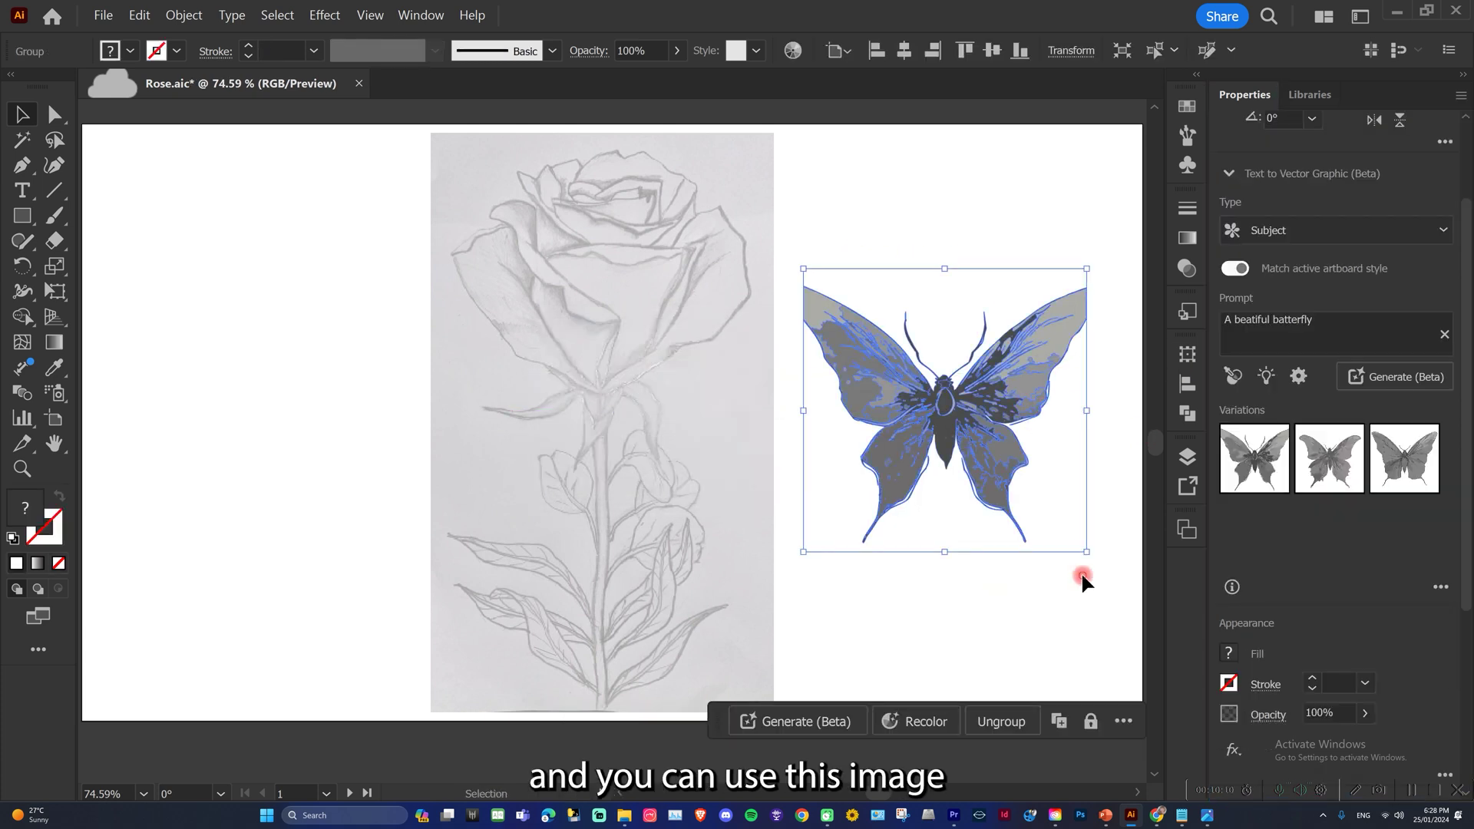
left_click(1081, 572)
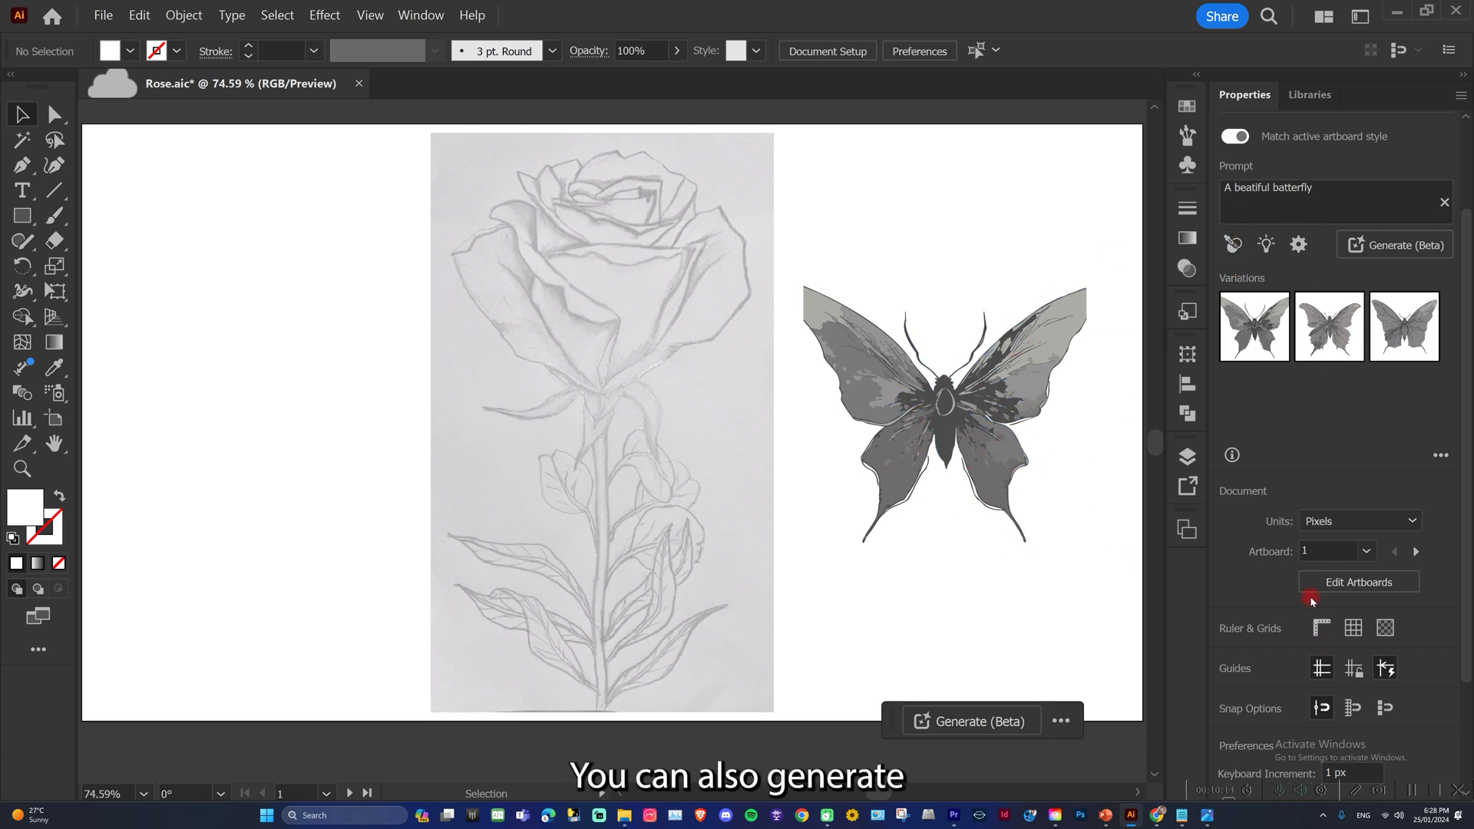
Review the vector graphic types, keep Subject, and generate a graphic from the prompt "cat sleeping on the sofa".
left_click(1269, 188)
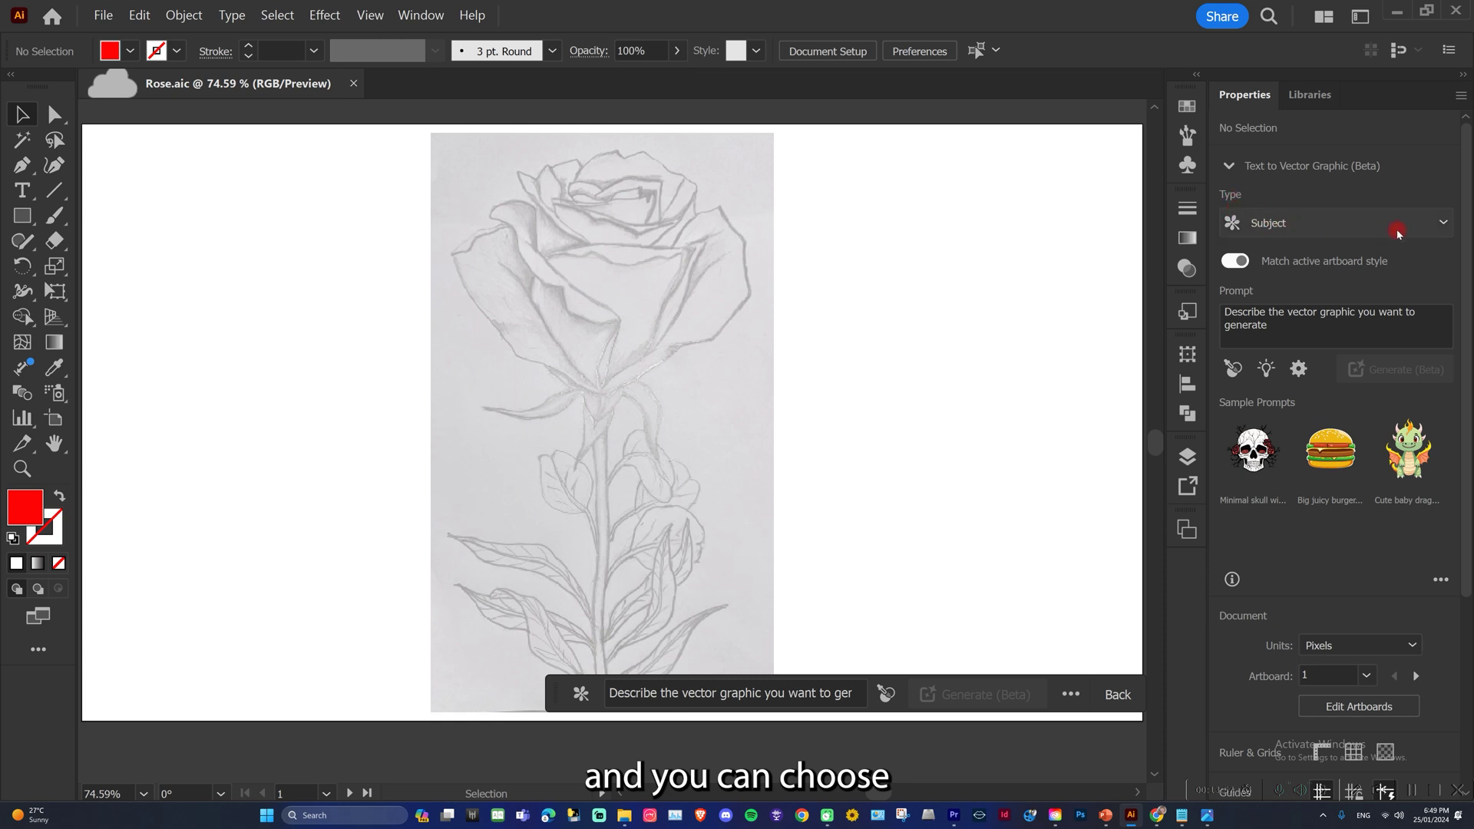
left_click(1420, 228)
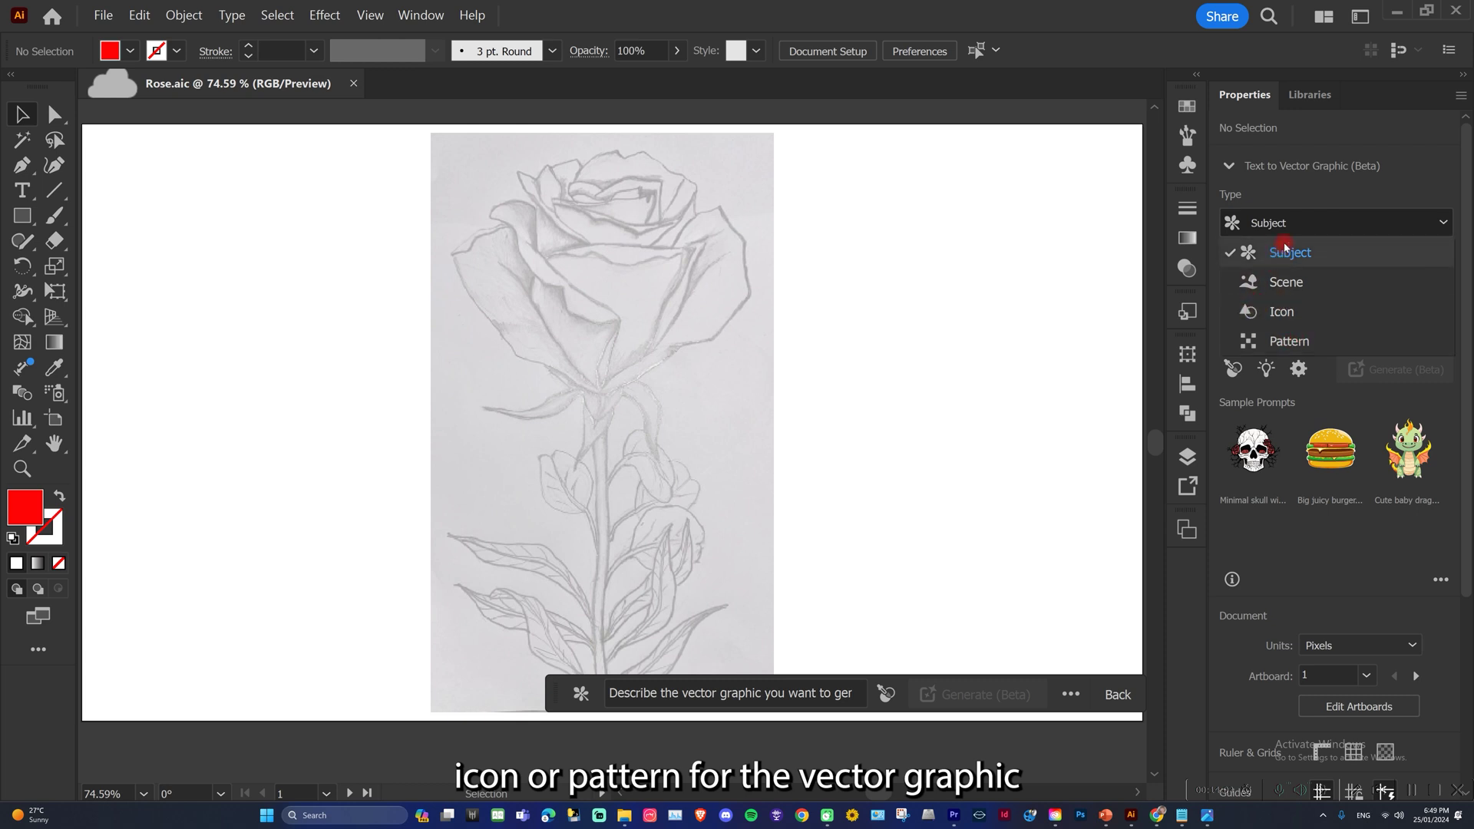
left_click(632, 694)
type("ca")
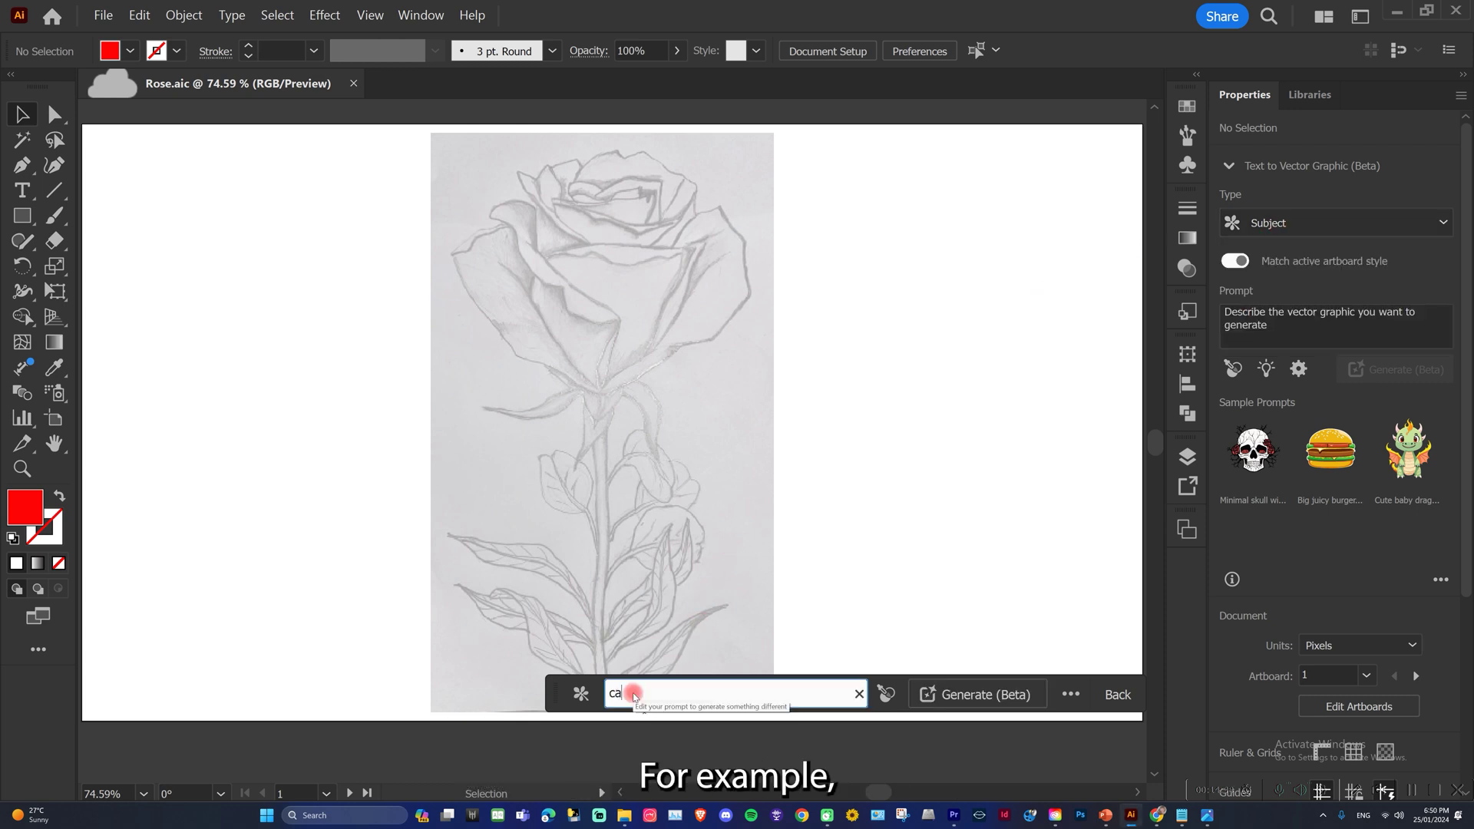
type("t sleeping on the sofa")
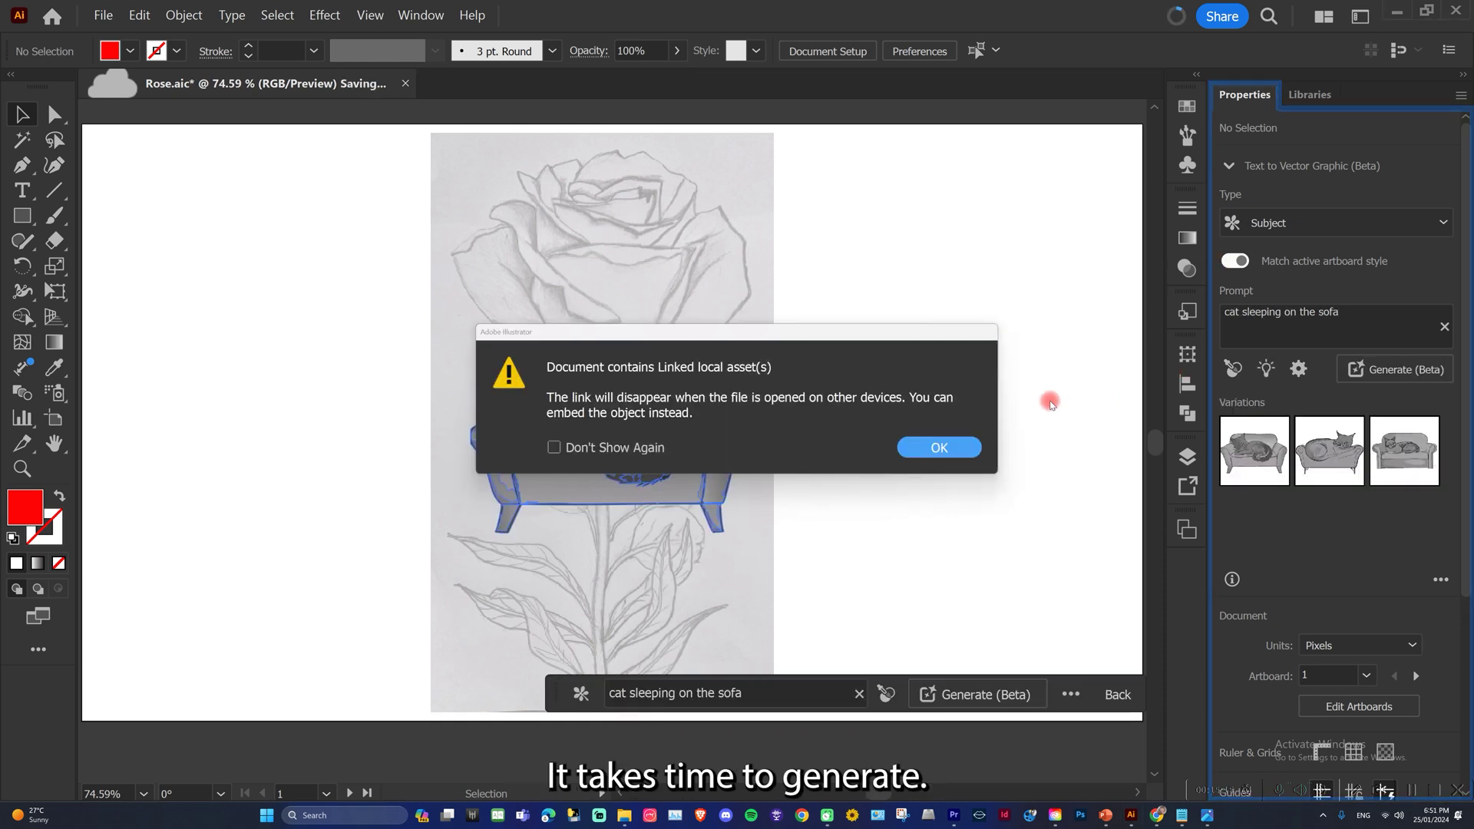
Dismiss the linked-asset warning, move the sleeping cat graphic to the blank area right of the rose and deselect it.
left_click(939, 447)
left_click_drag(610, 451, 948, 388)
left_click(956, 485)
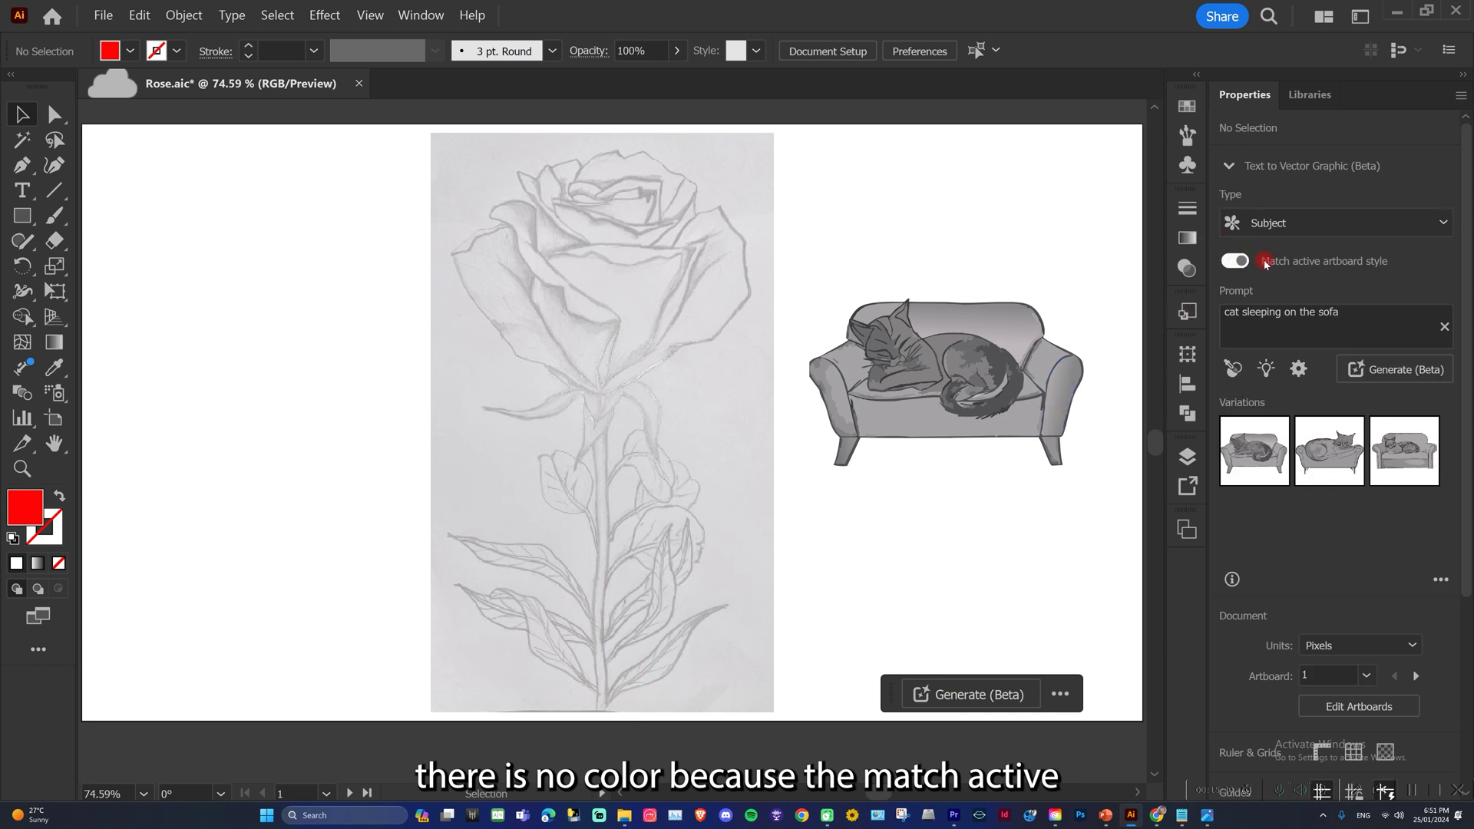
Turn off Match active artboard style, set the graphic type to Icon and generate from the prompt "cat sleeping on the sofa".
left_click(1236, 262)
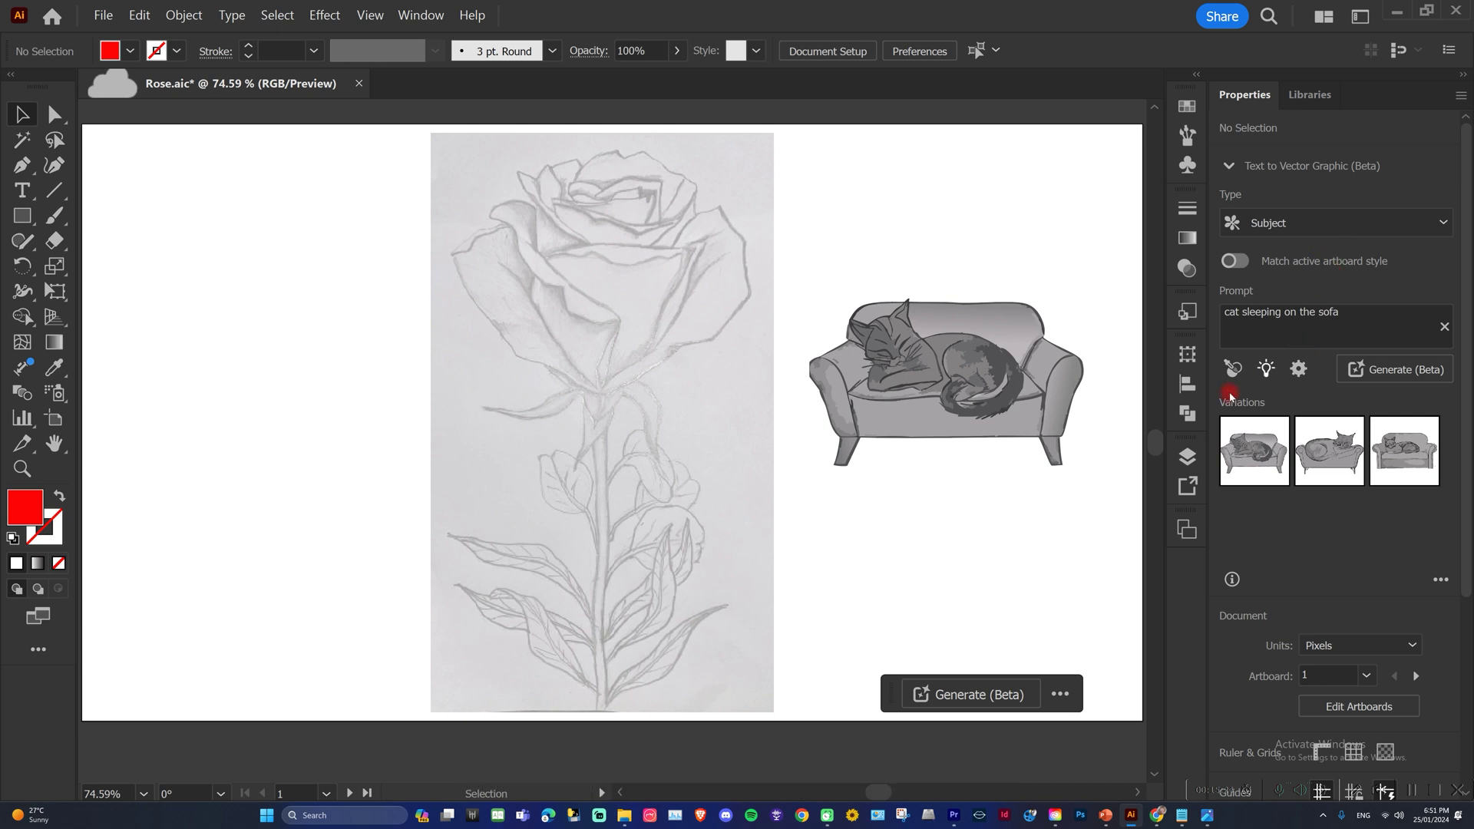
left_click(1321, 223)
left_click(1315, 312)
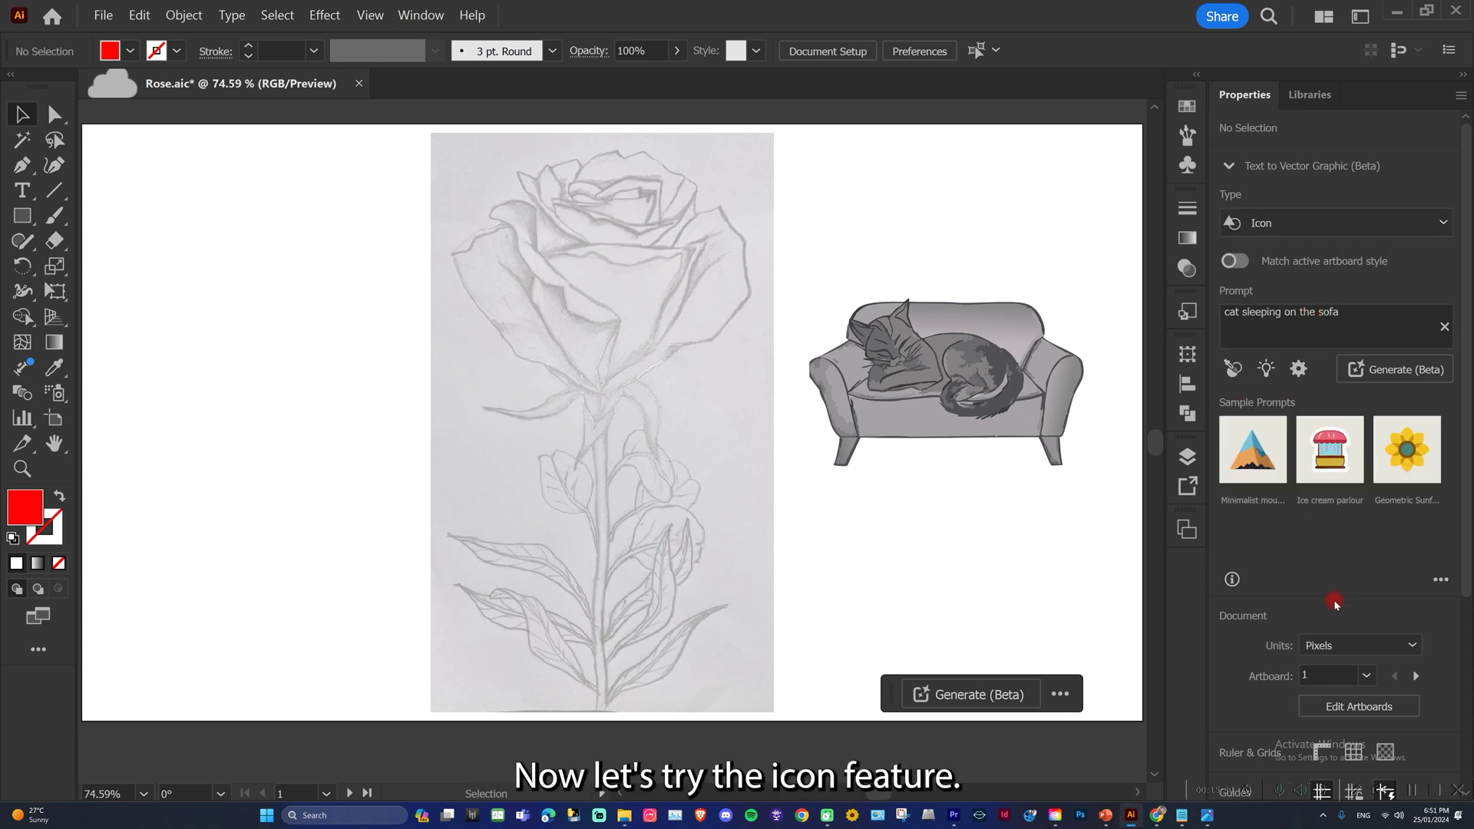
left_click(1363, 307)
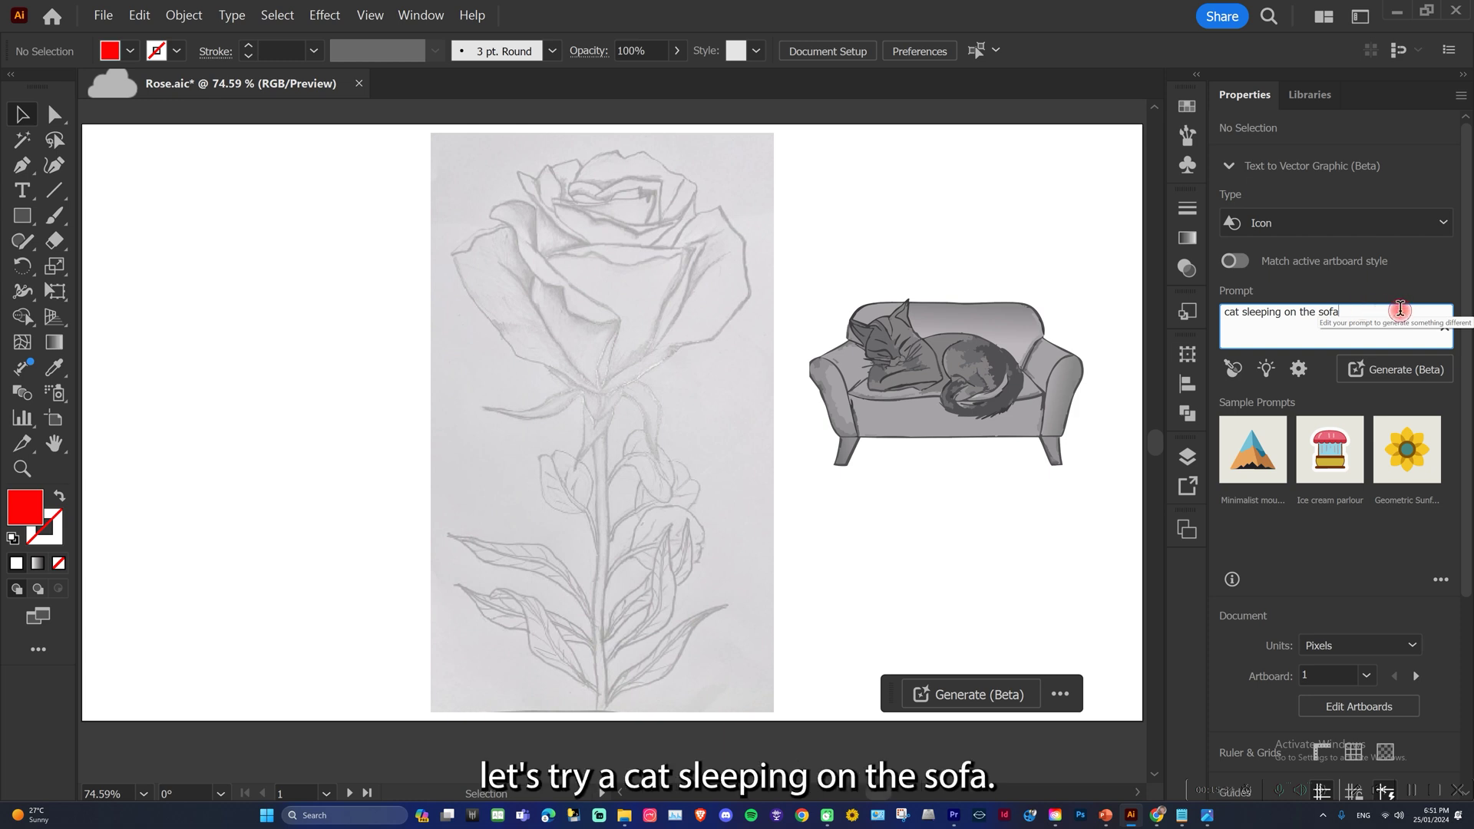
left_click(1388, 370)
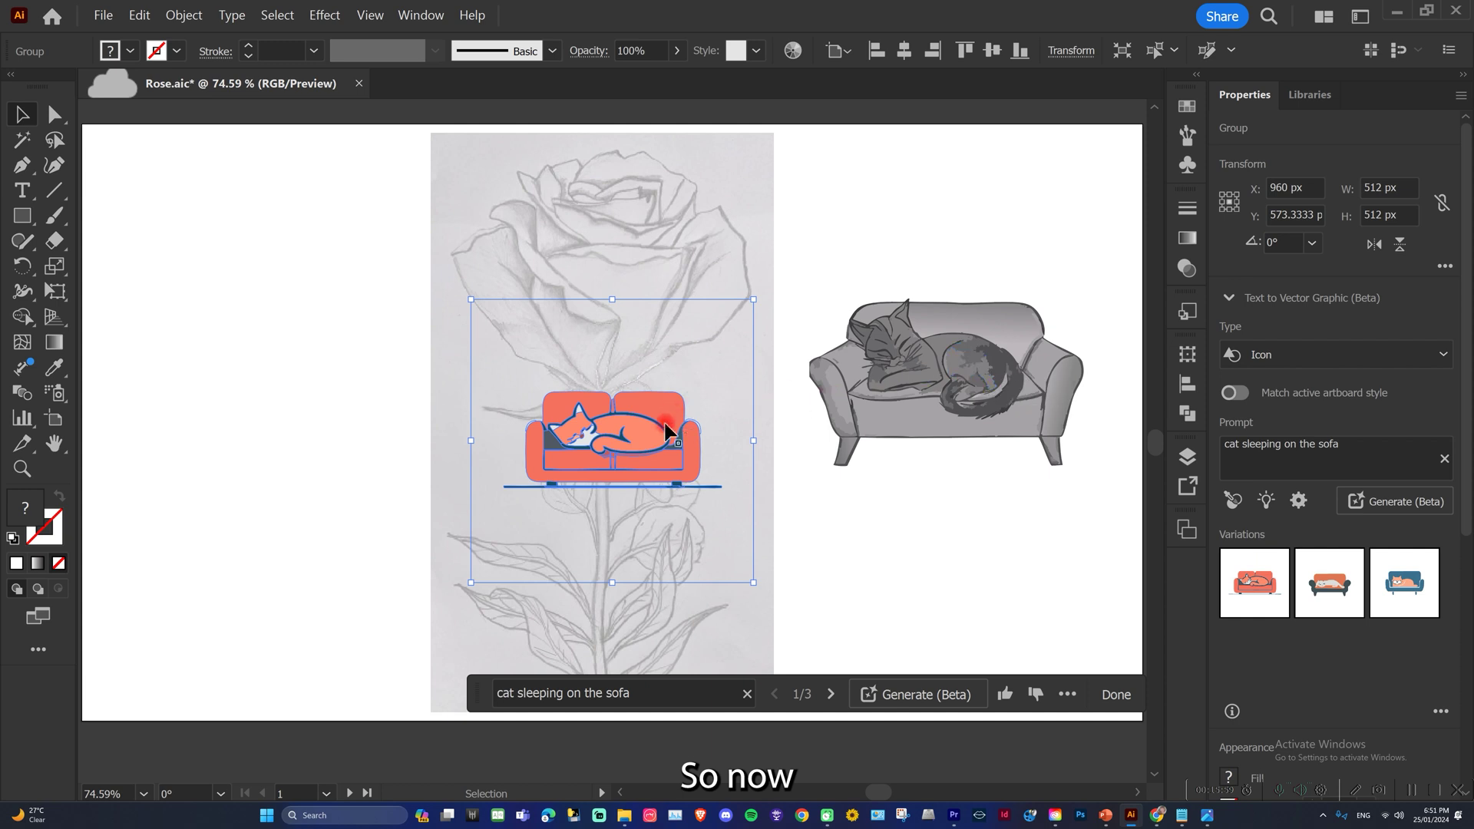
Move the generated cat icon to the blank area left of the rose and switch it to the third variation, with the blue sofa.
left_click_drag(627, 415, 297, 390)
left_click(388, 352)
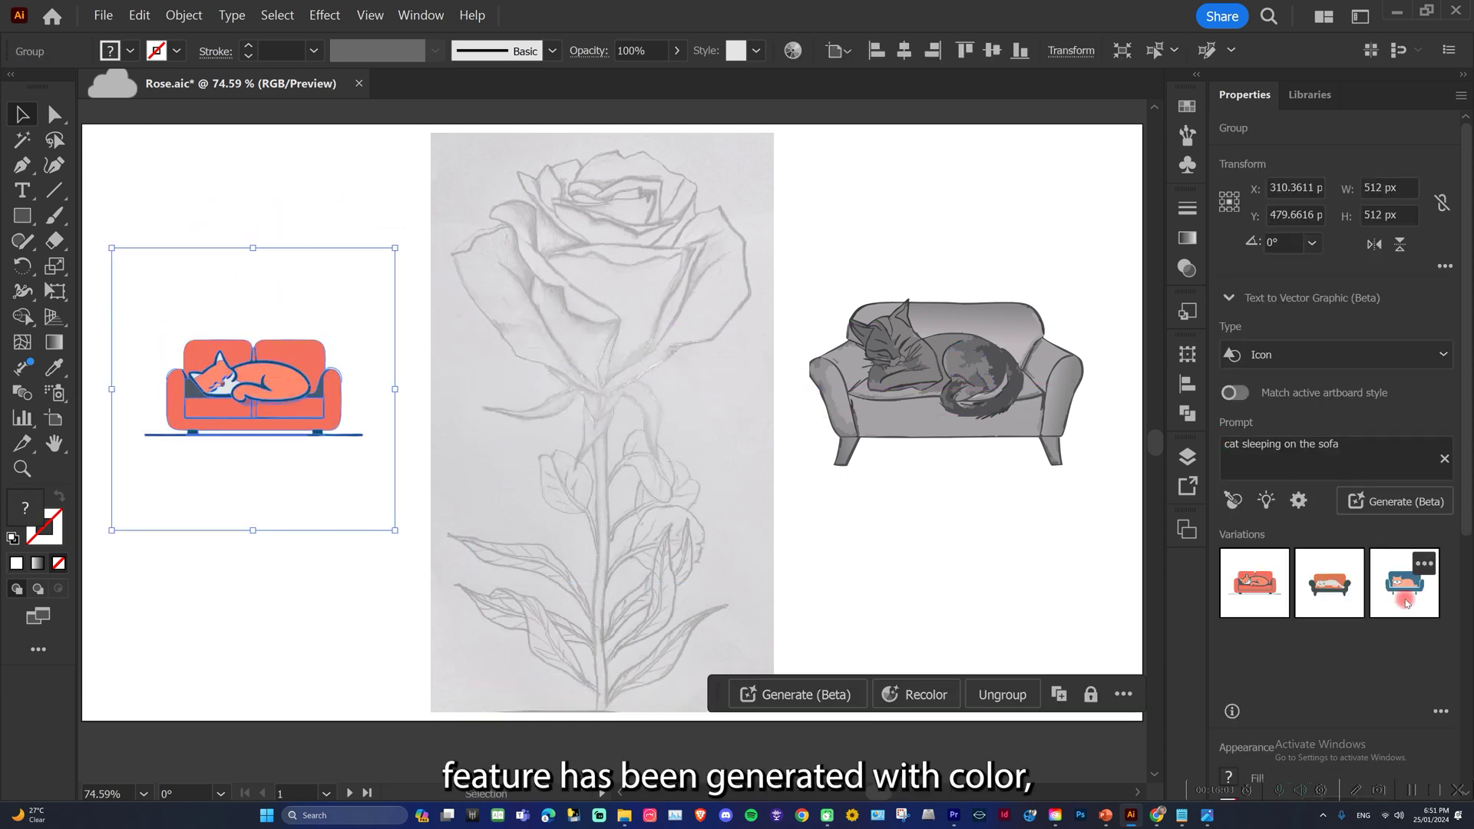
left_click(1410, 589)
left_click_drag(302, 434, 332, 338)
left_click(339, 490)
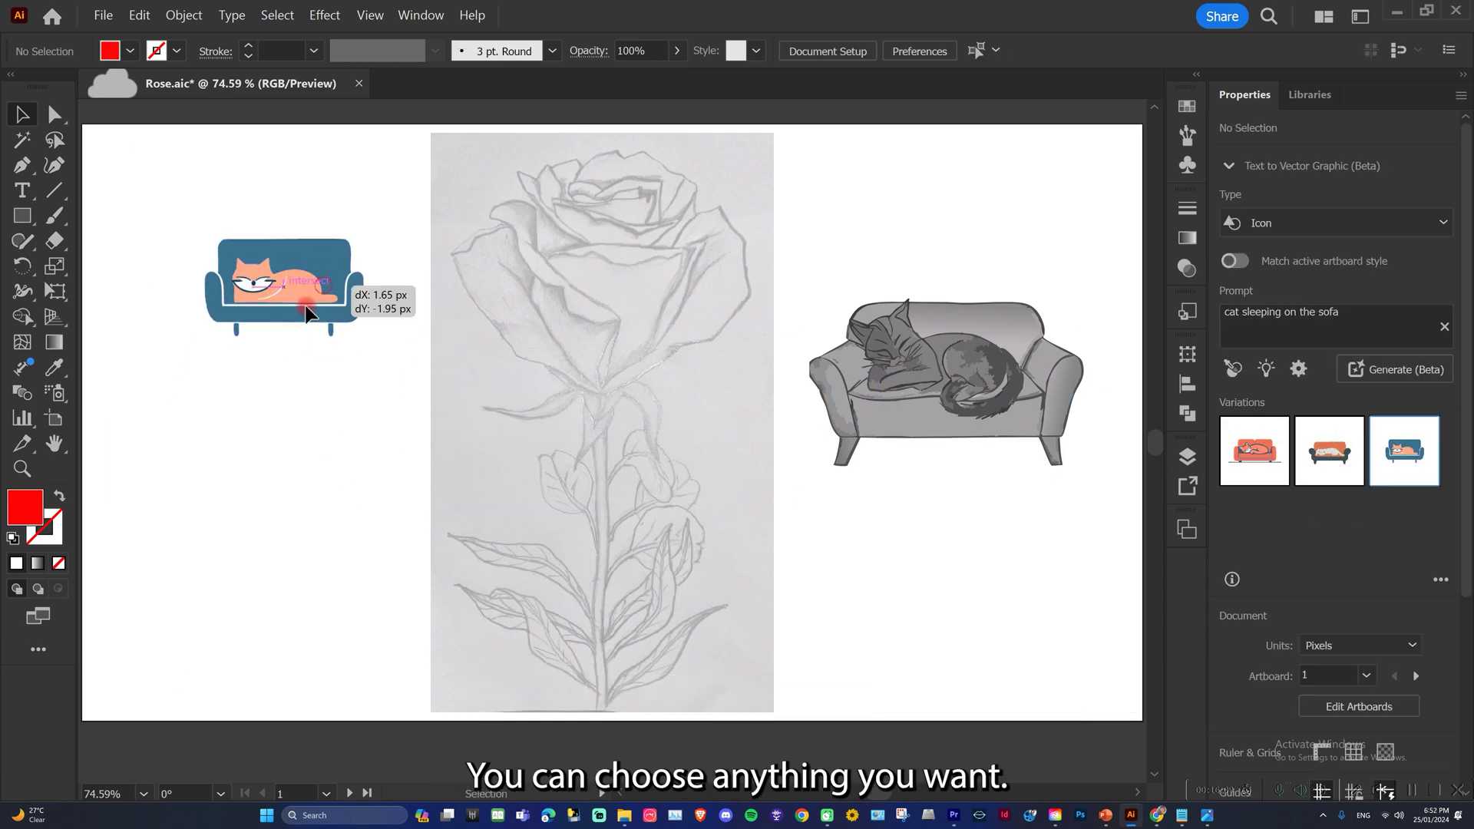
key("ctrl+z")
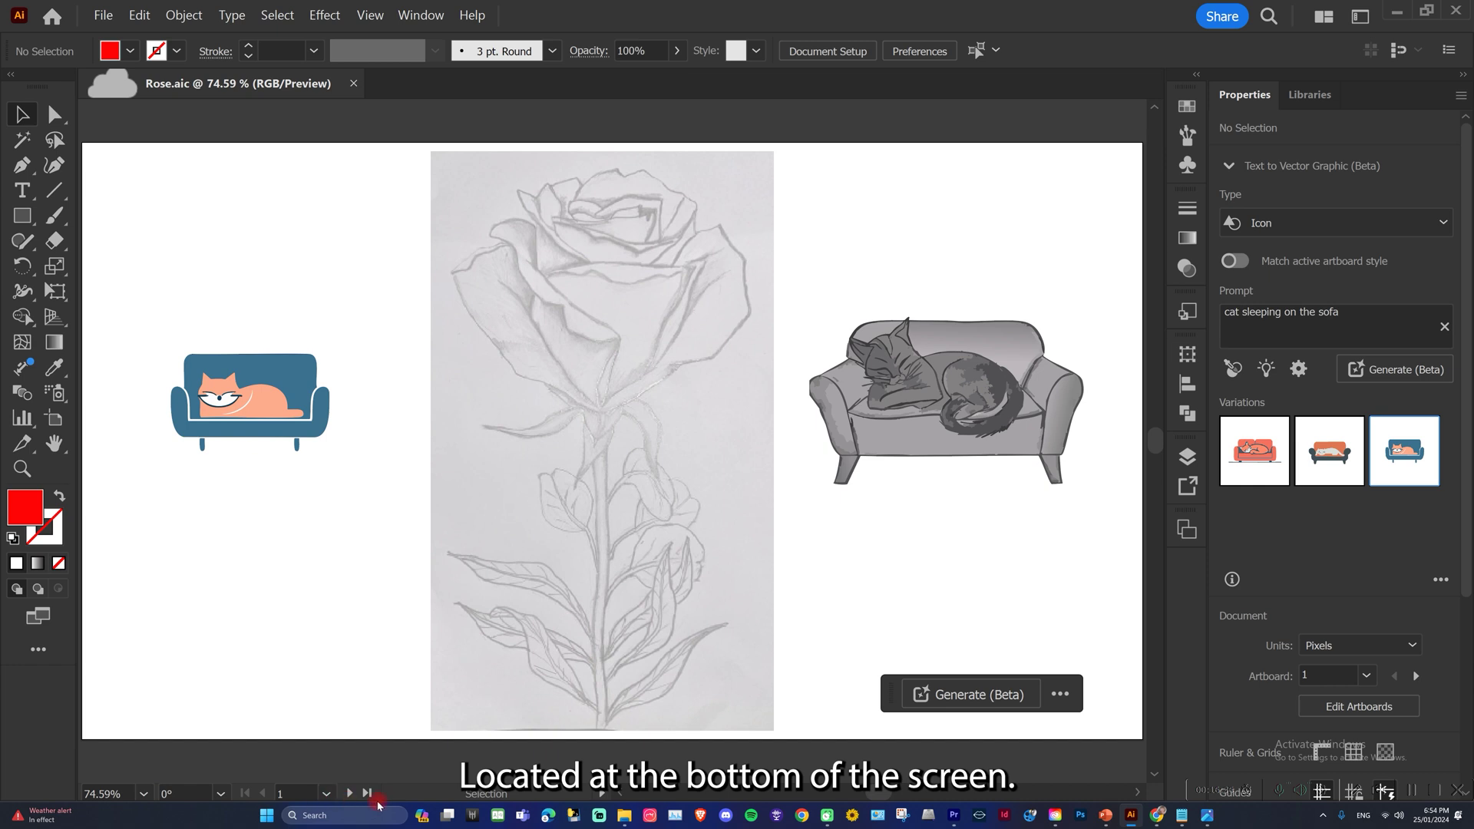
Set the canvas zoom level to 100% from the preset zoom values.
left_click(144, 795)
left_click(144, 795)
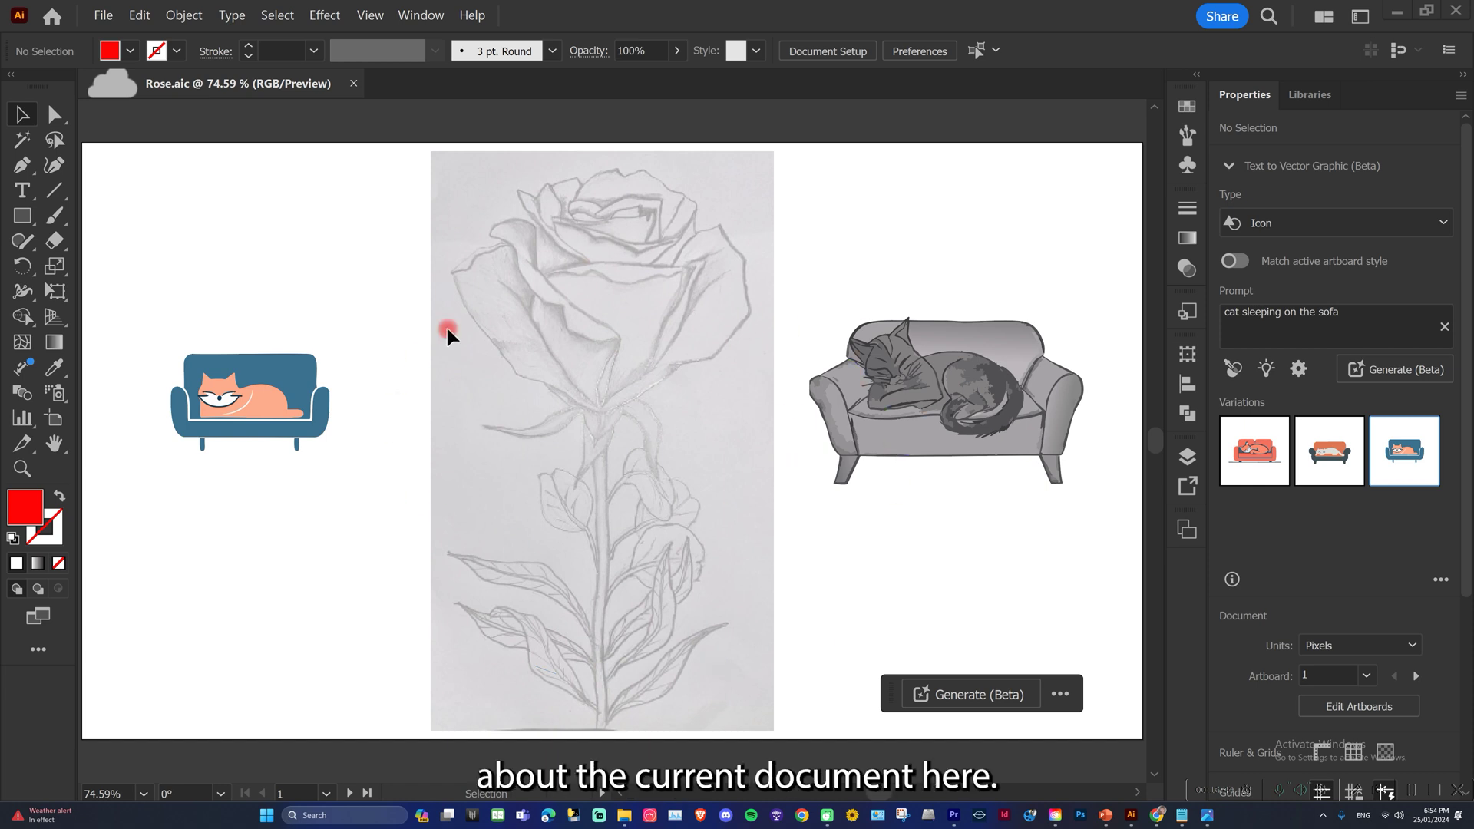
left_click(143, 795)
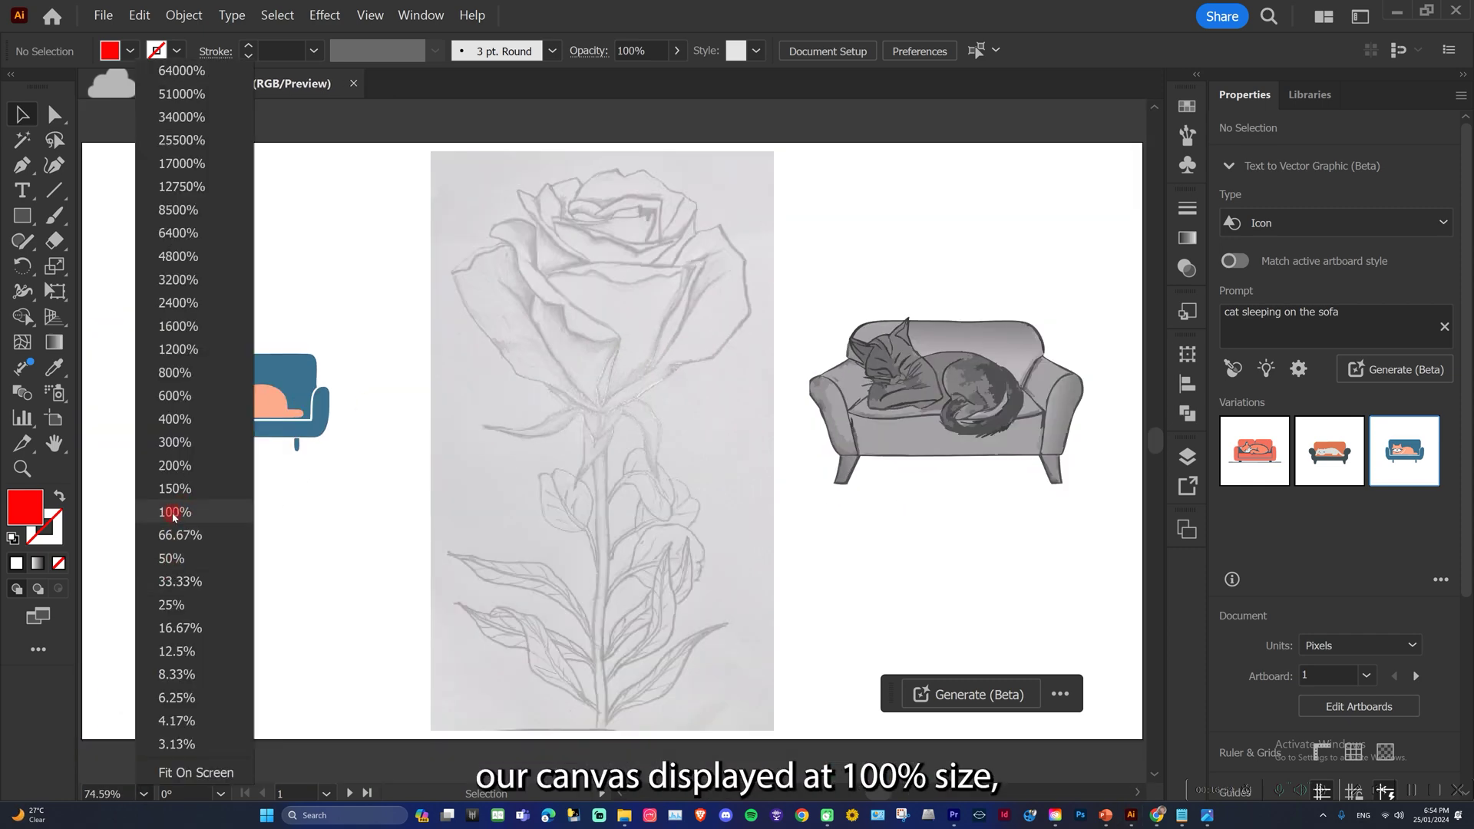
left_click(173, 513)
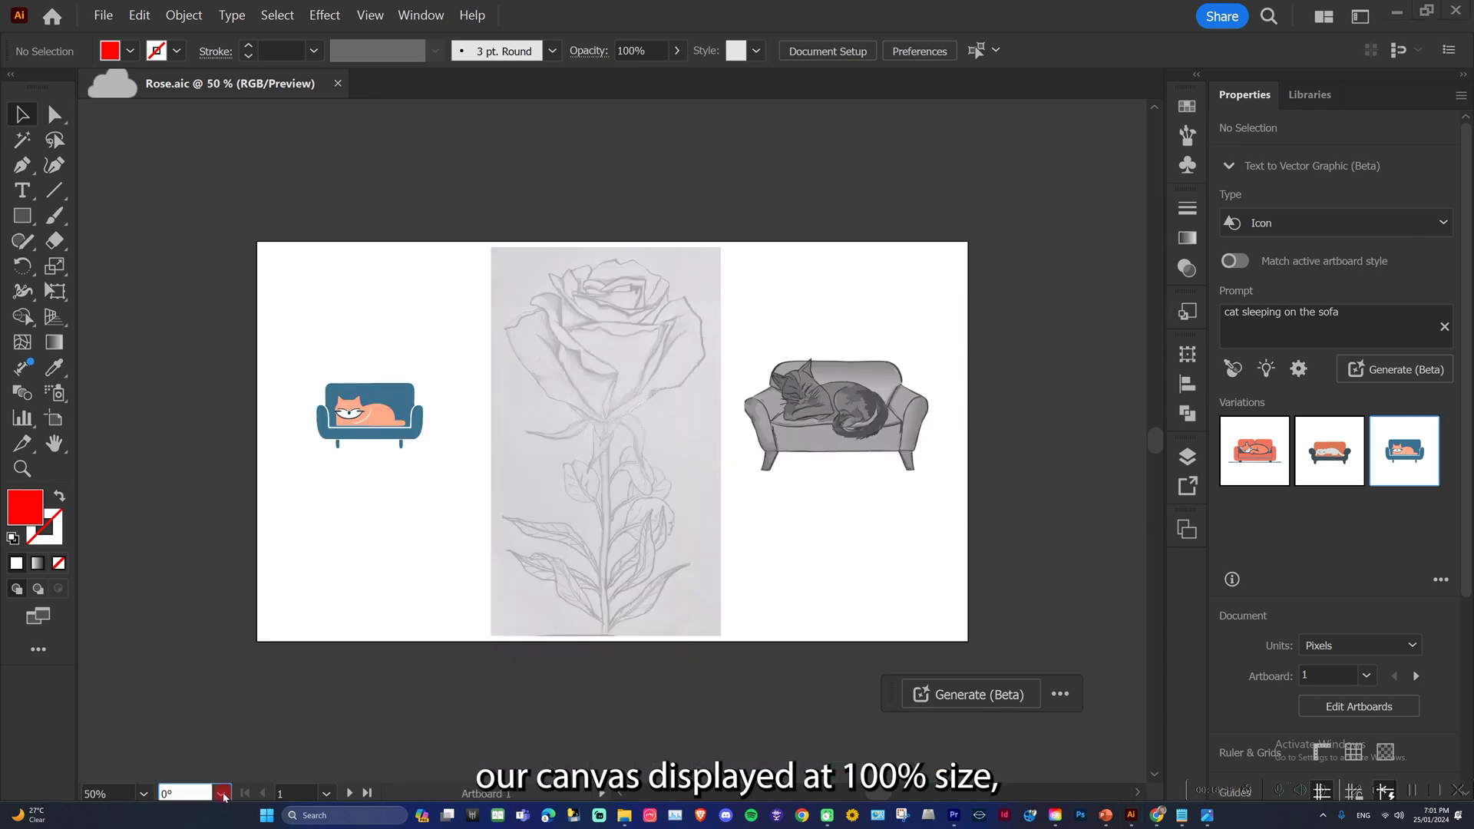
Rotate the canvas view to 15°, 30° and -30°, and reset it to 0°.
left_click(222, 795)
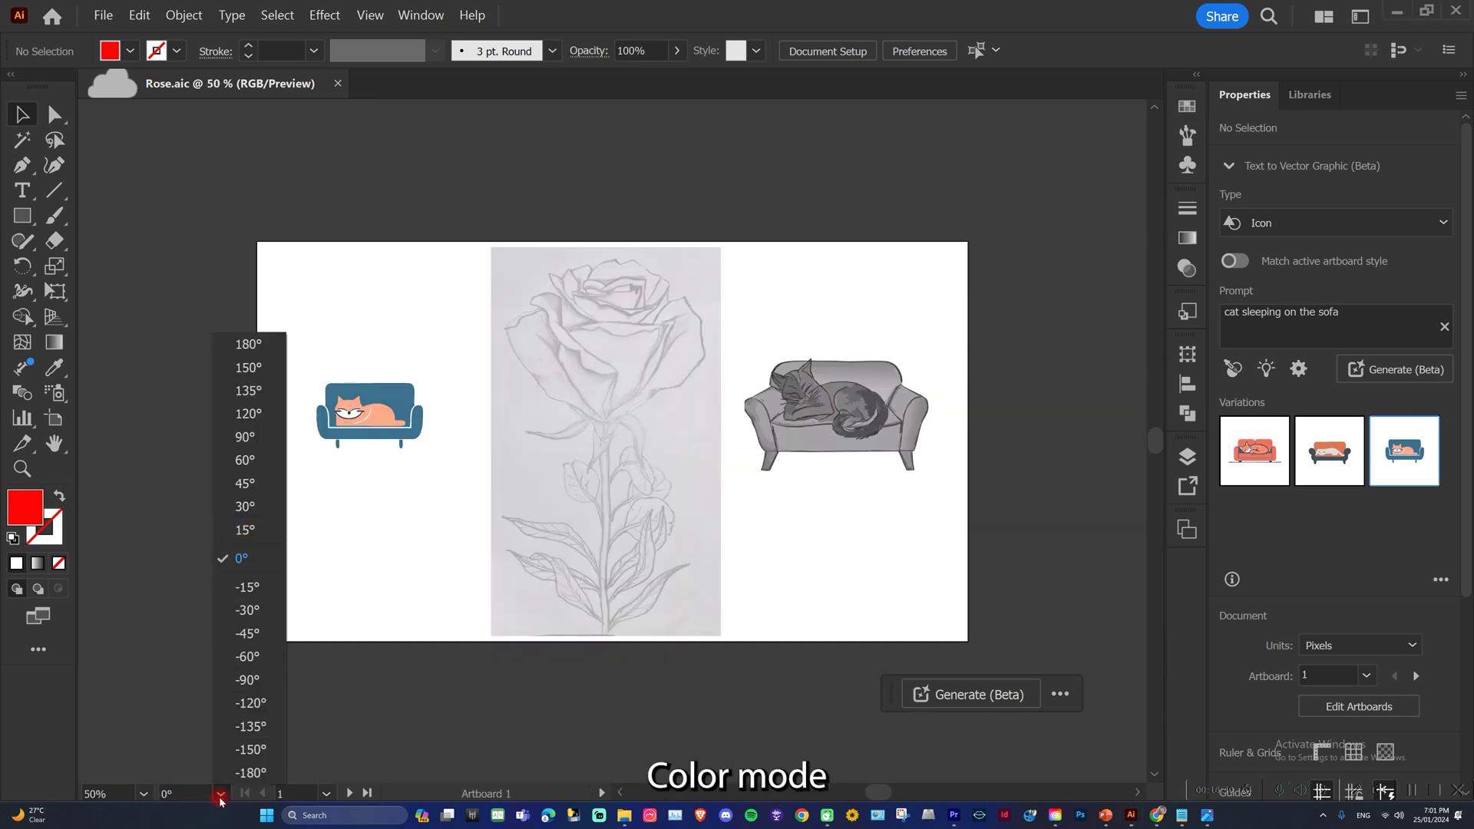
left_click(245, 530)
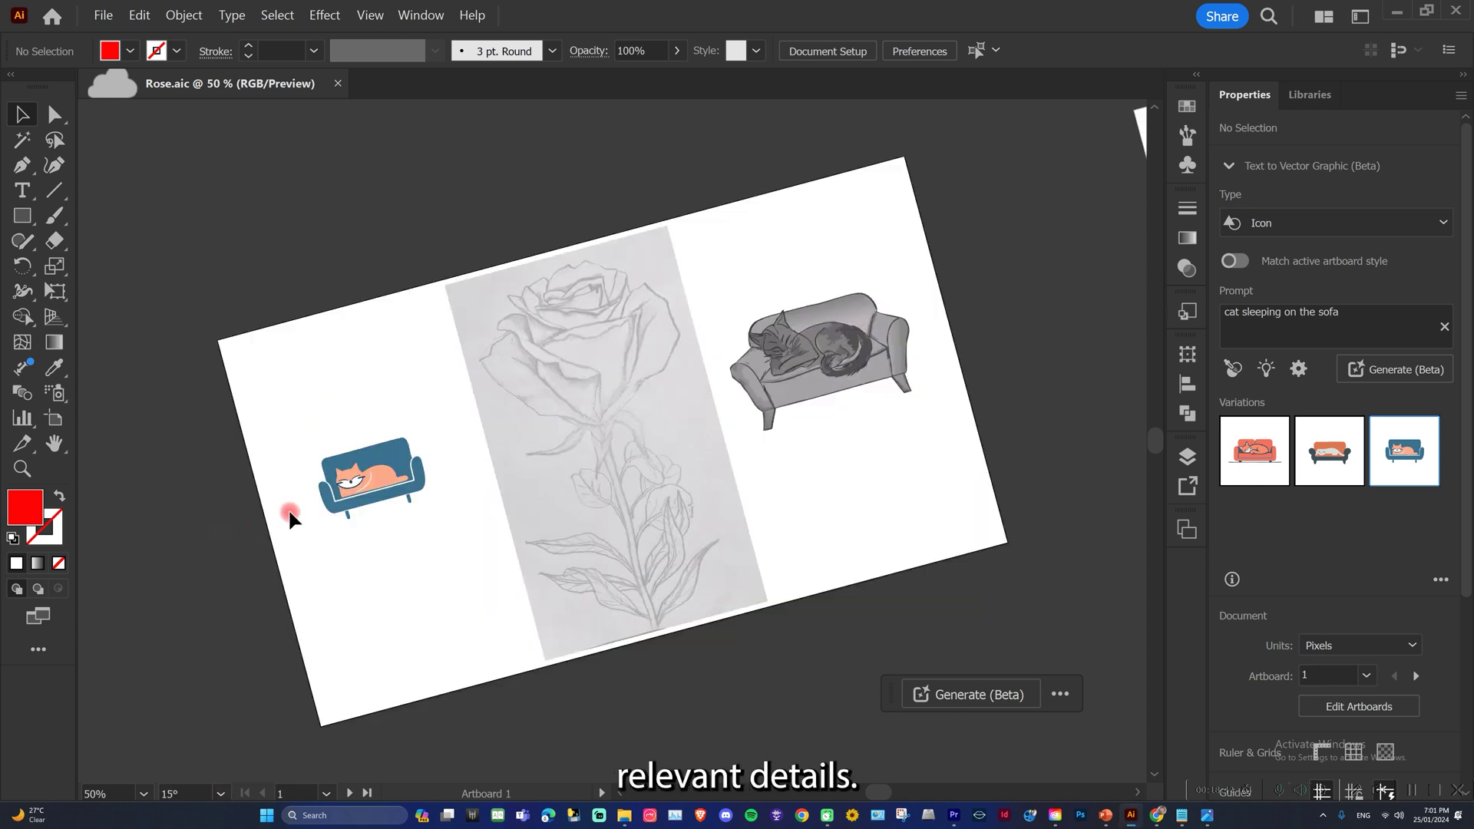
left_click(221, 795)
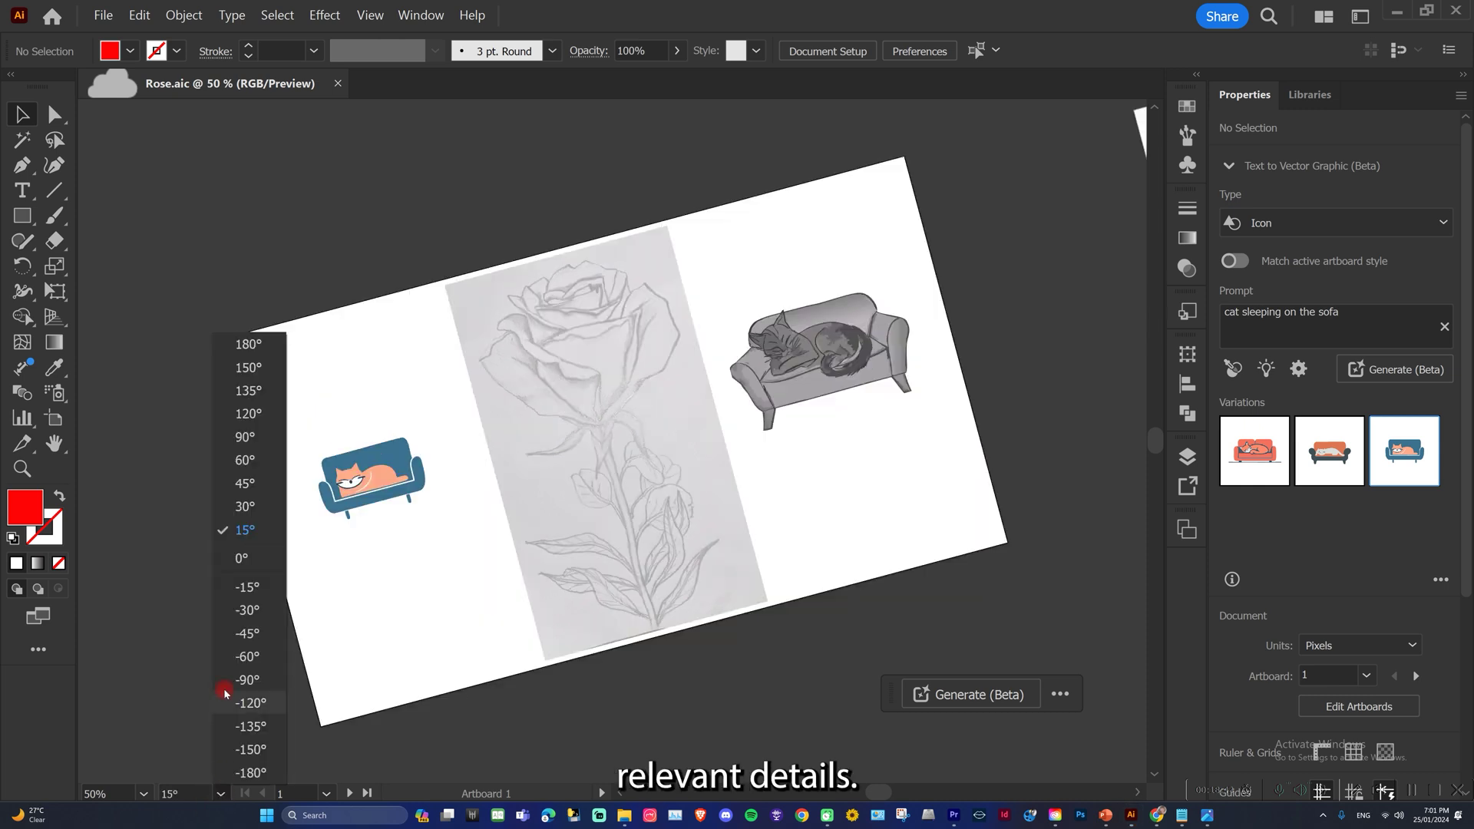
left_click(240, 511)
left_click(221, 795)
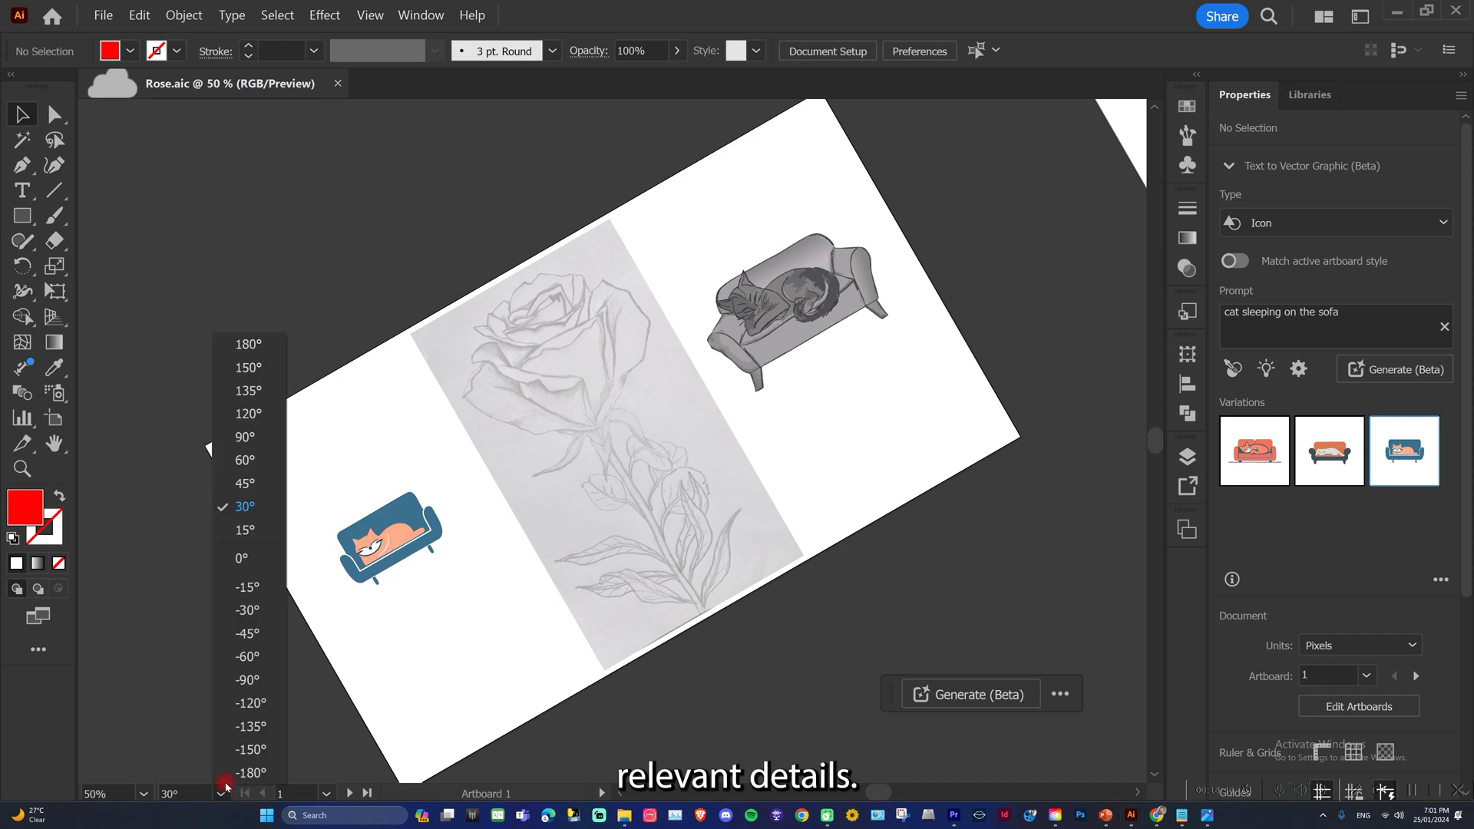
left_click(246, 612)
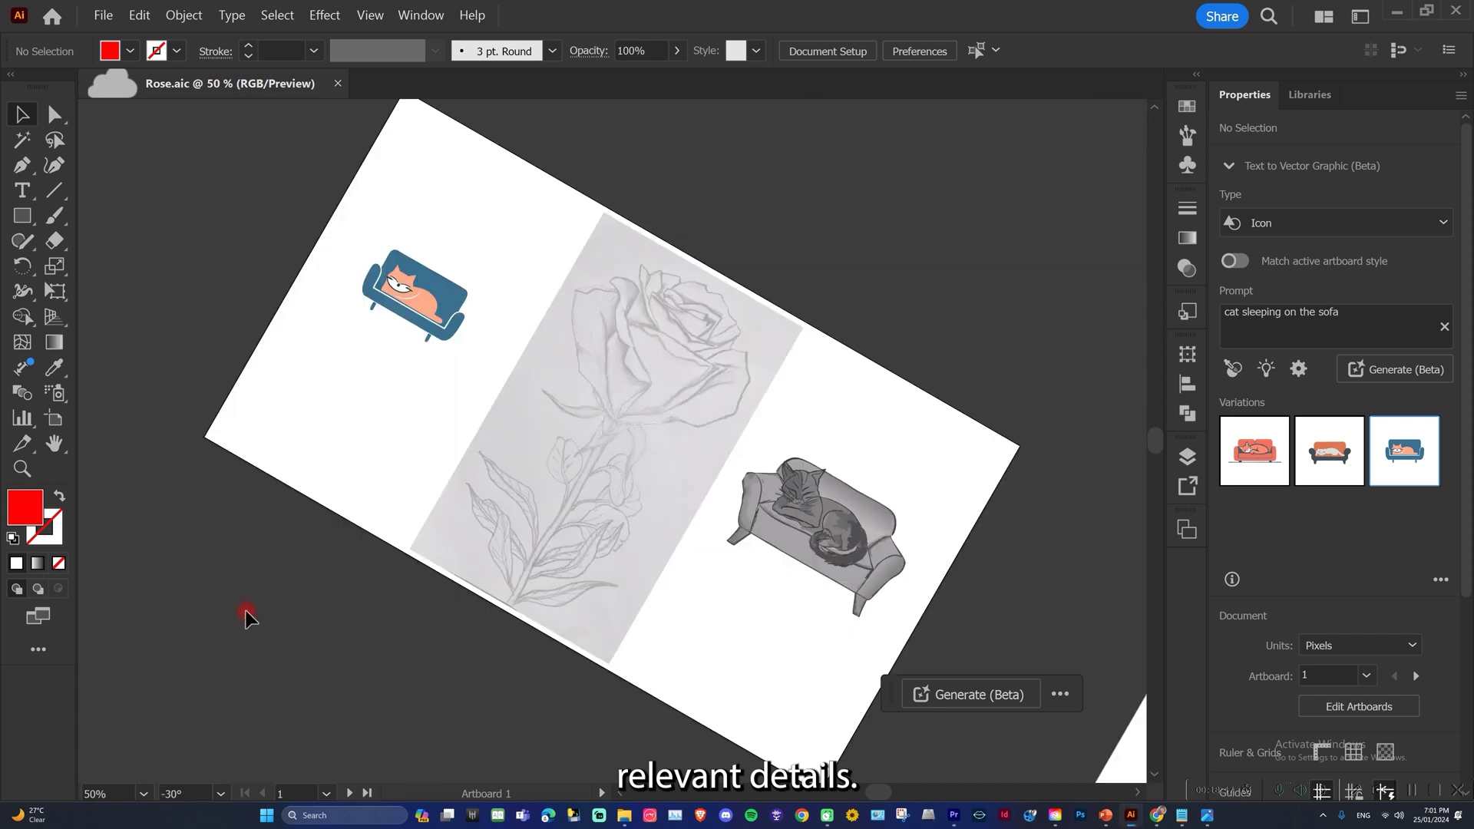
left_click(221, 794)
left_click(243, 560)
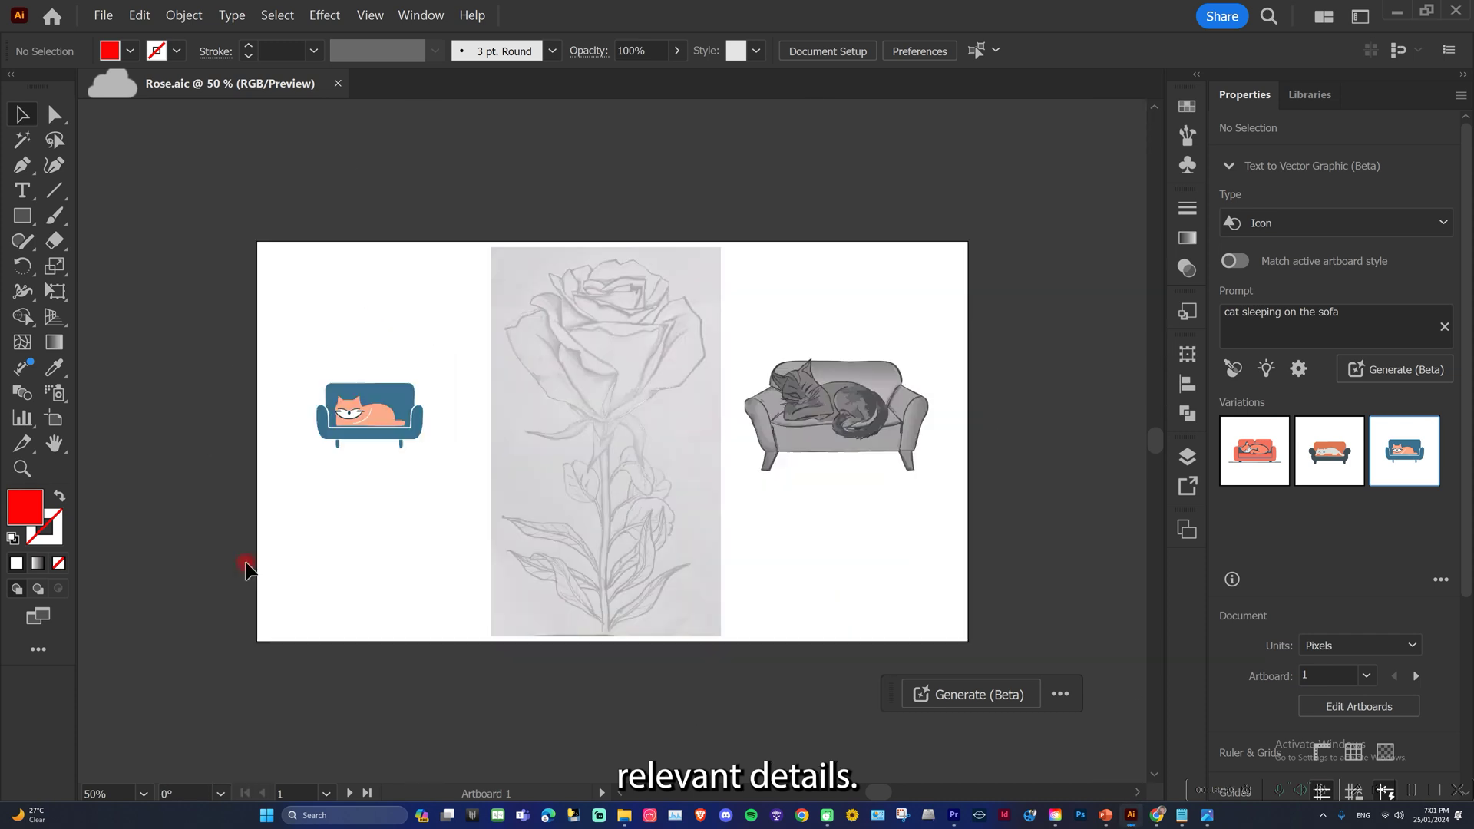
Navigate to artboard 1 using the document's artboard navigation.
left_click(327, 793)
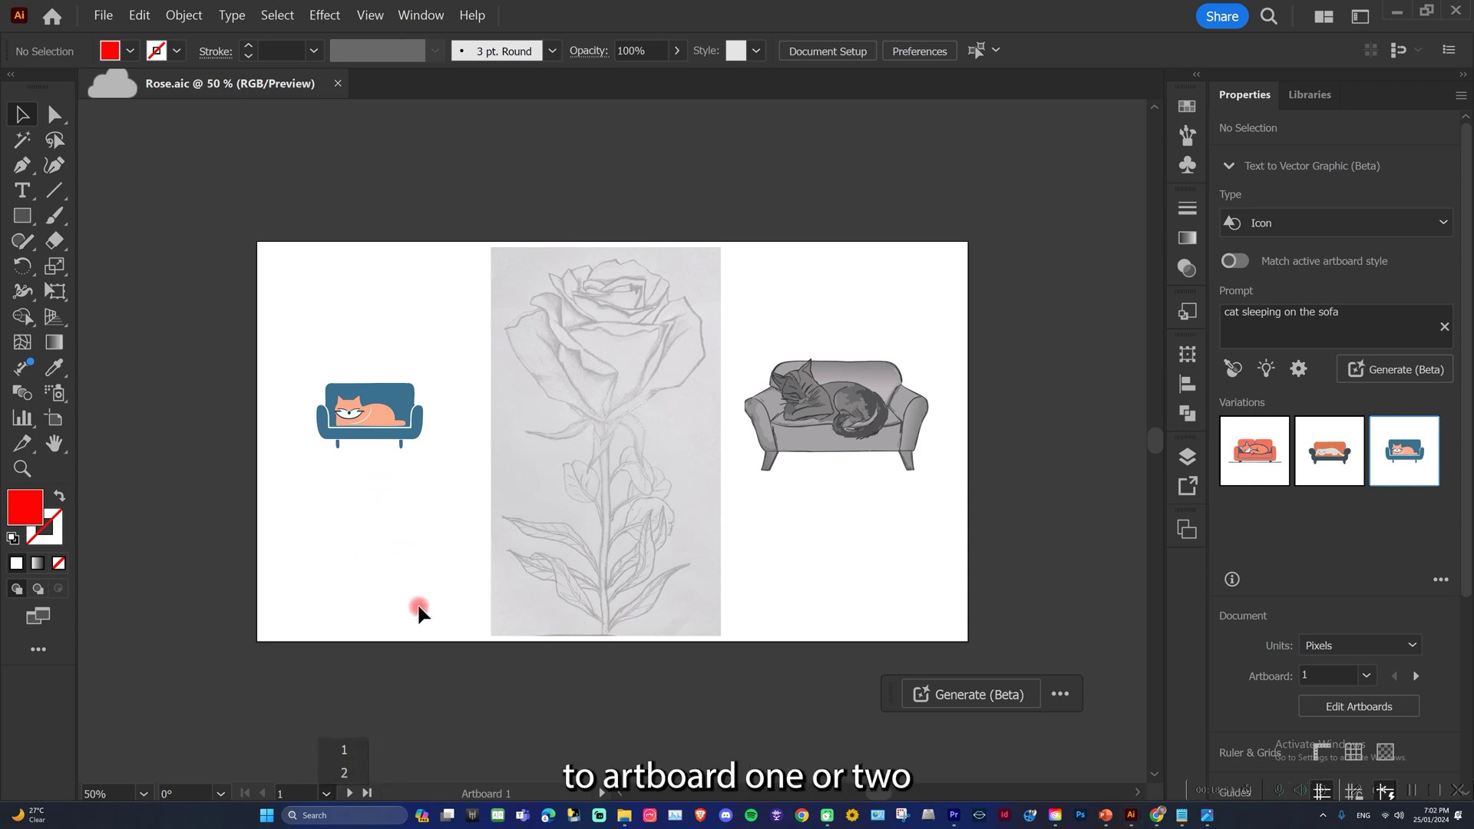
left_click(344, 749)
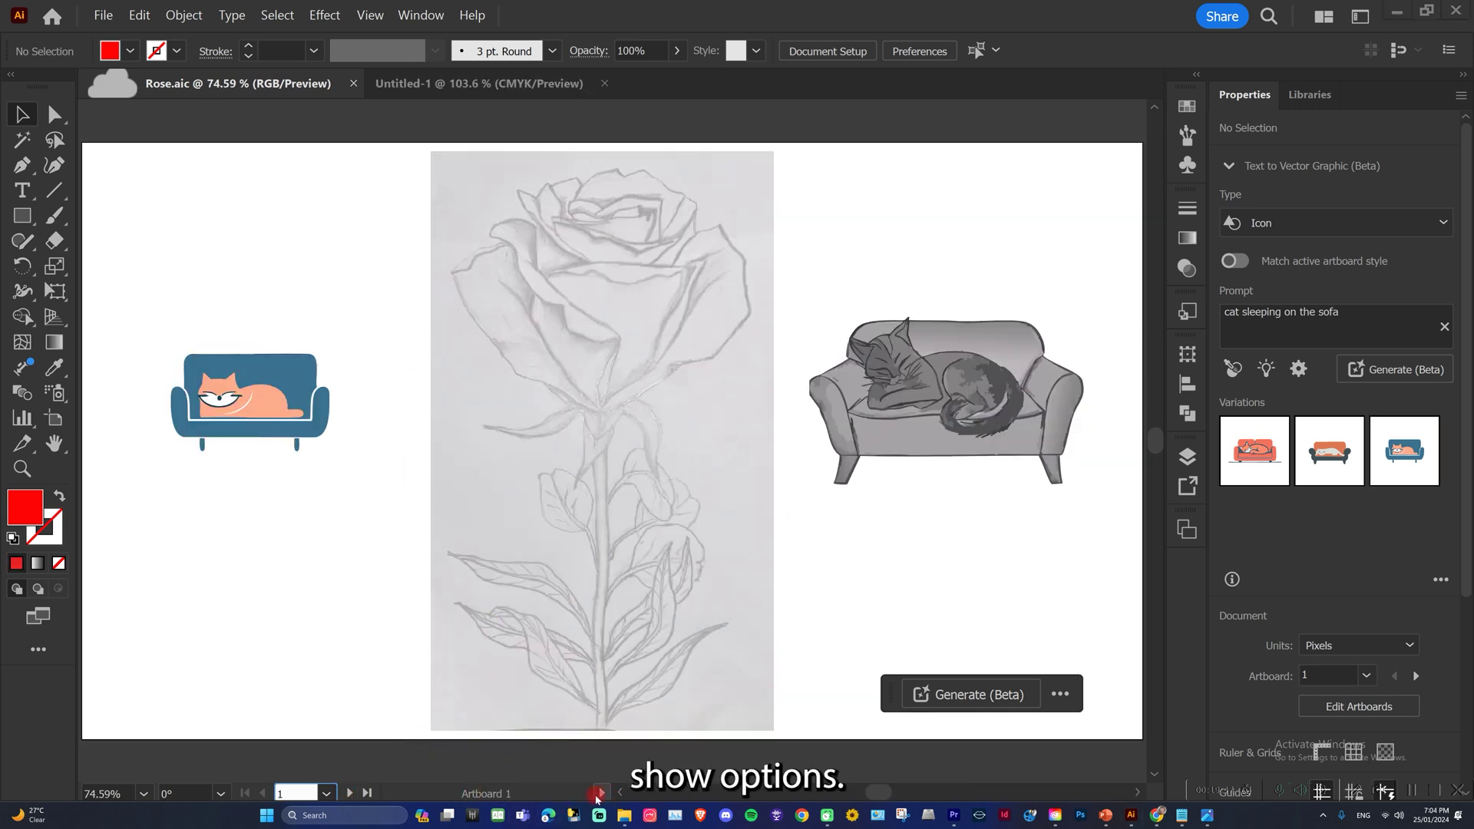
Cycle the status bar display through Current Tool, Date and Time and Number of Undos, and set it back to Artboard Name.
left_click(603, 794)
mouse_move(660, 775)
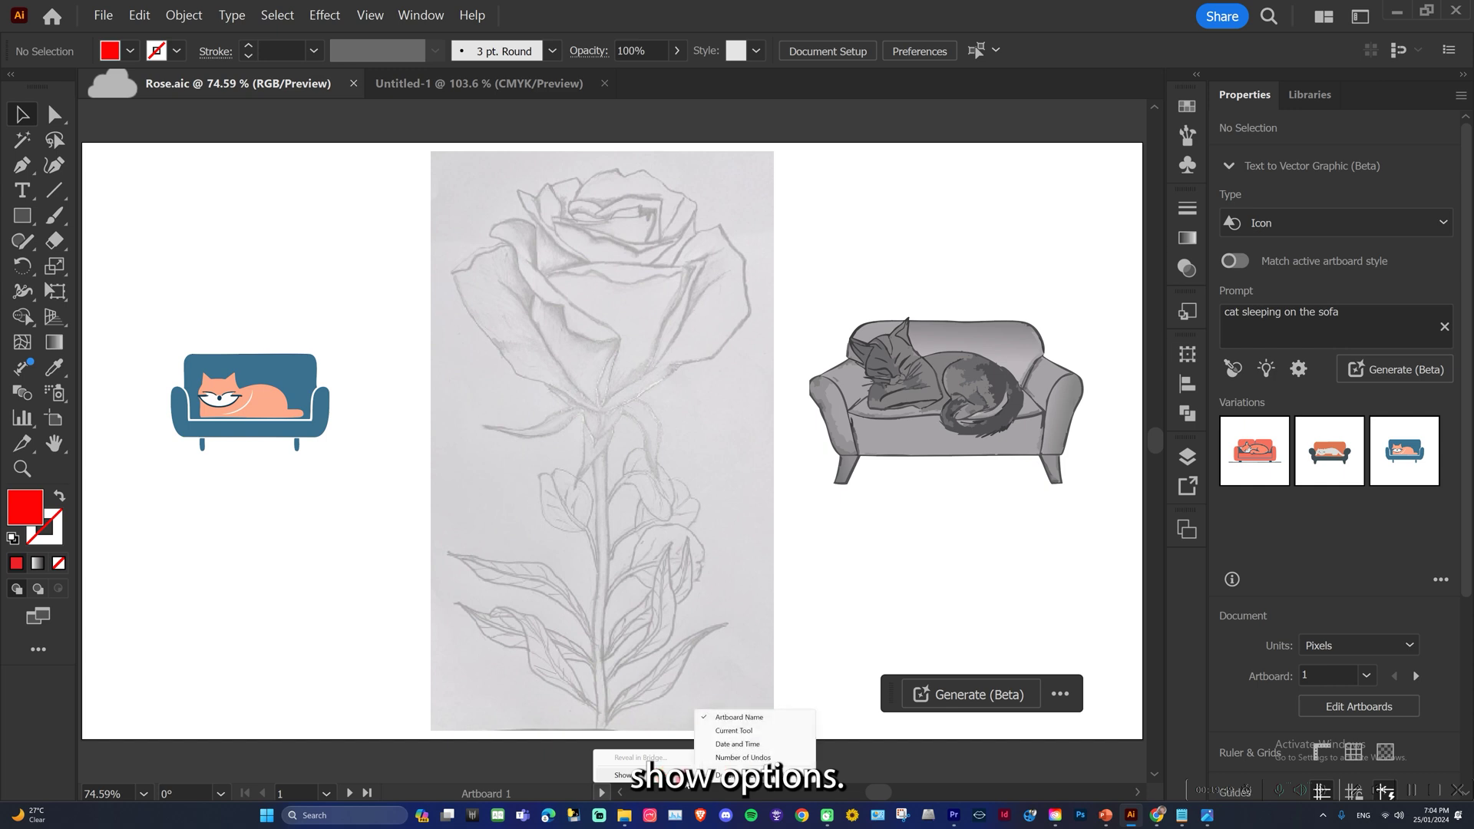
left_click(737, 732)
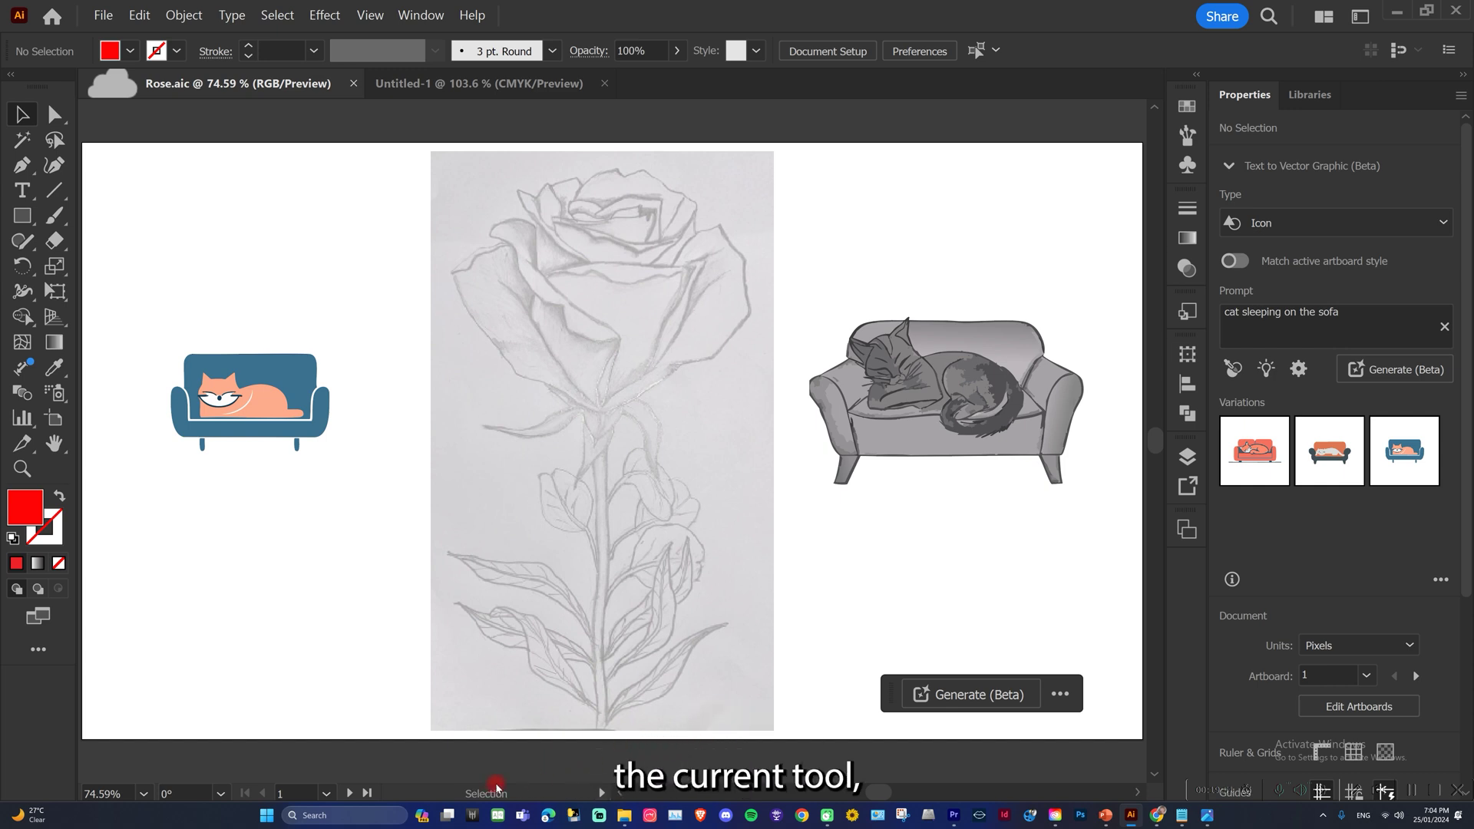
left_click(17, 109)
left_click(601, 794)
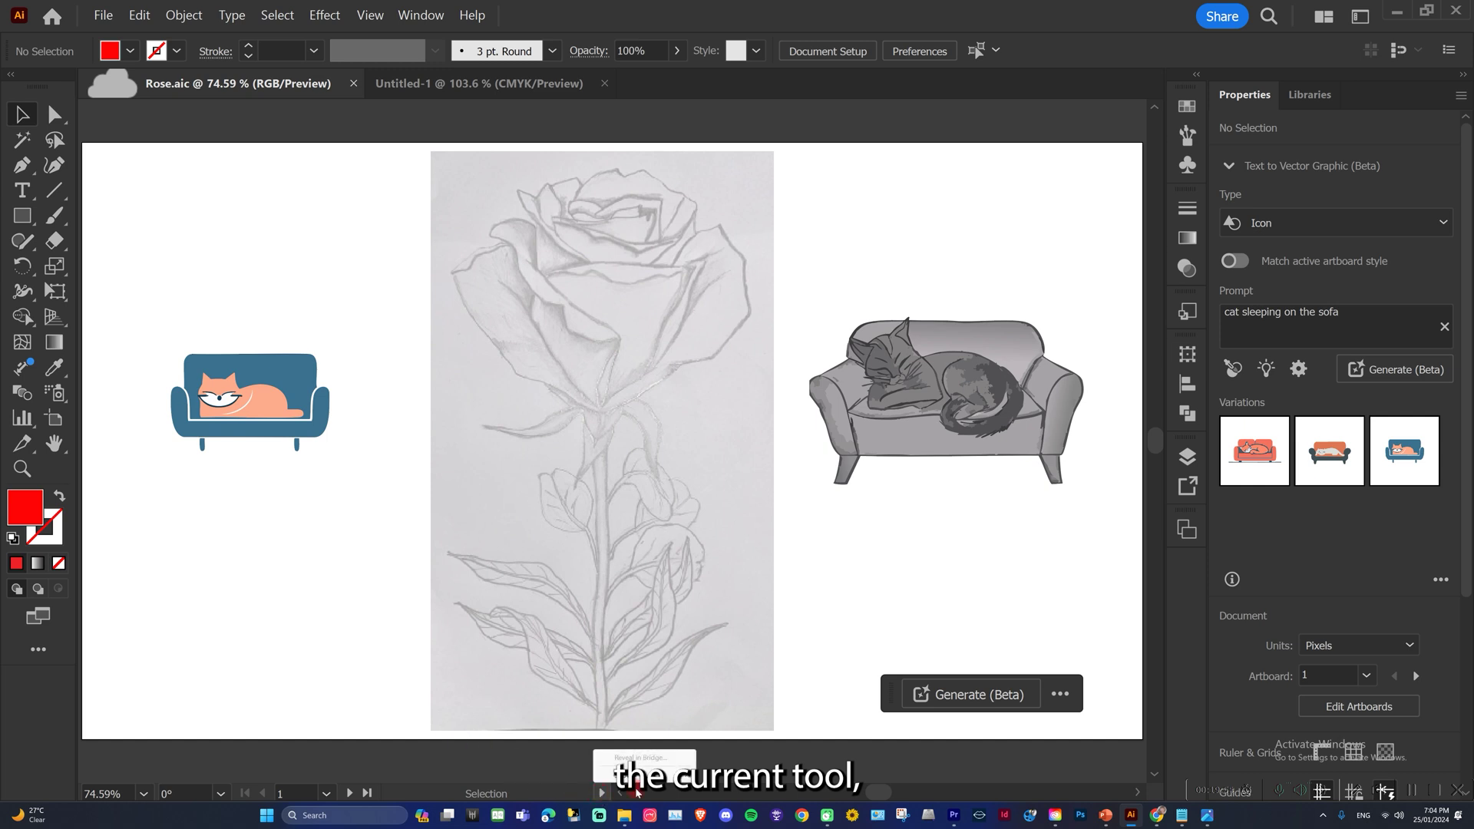
mouse_move(637, 774)
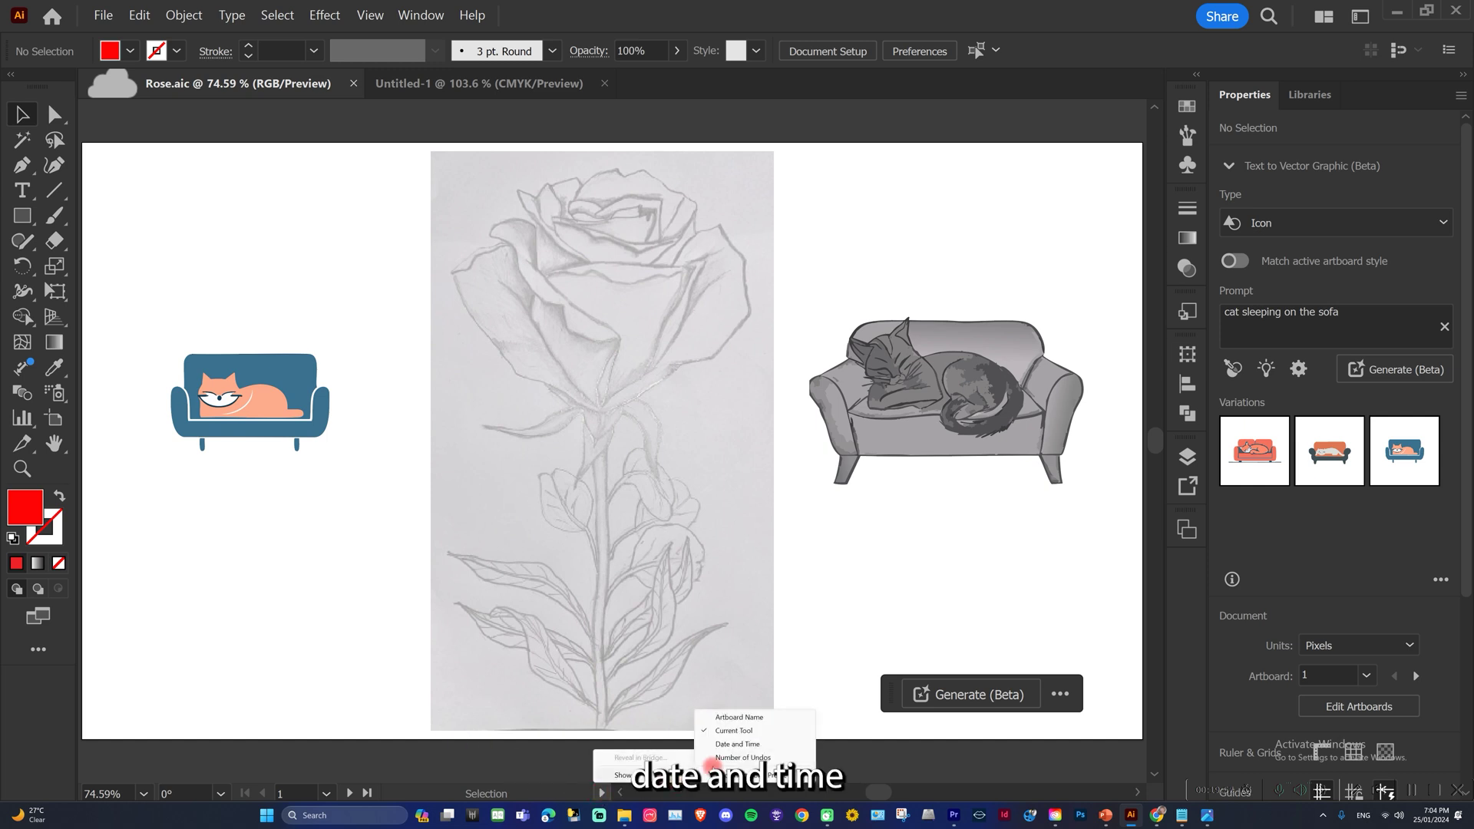
left_click(735, 746)
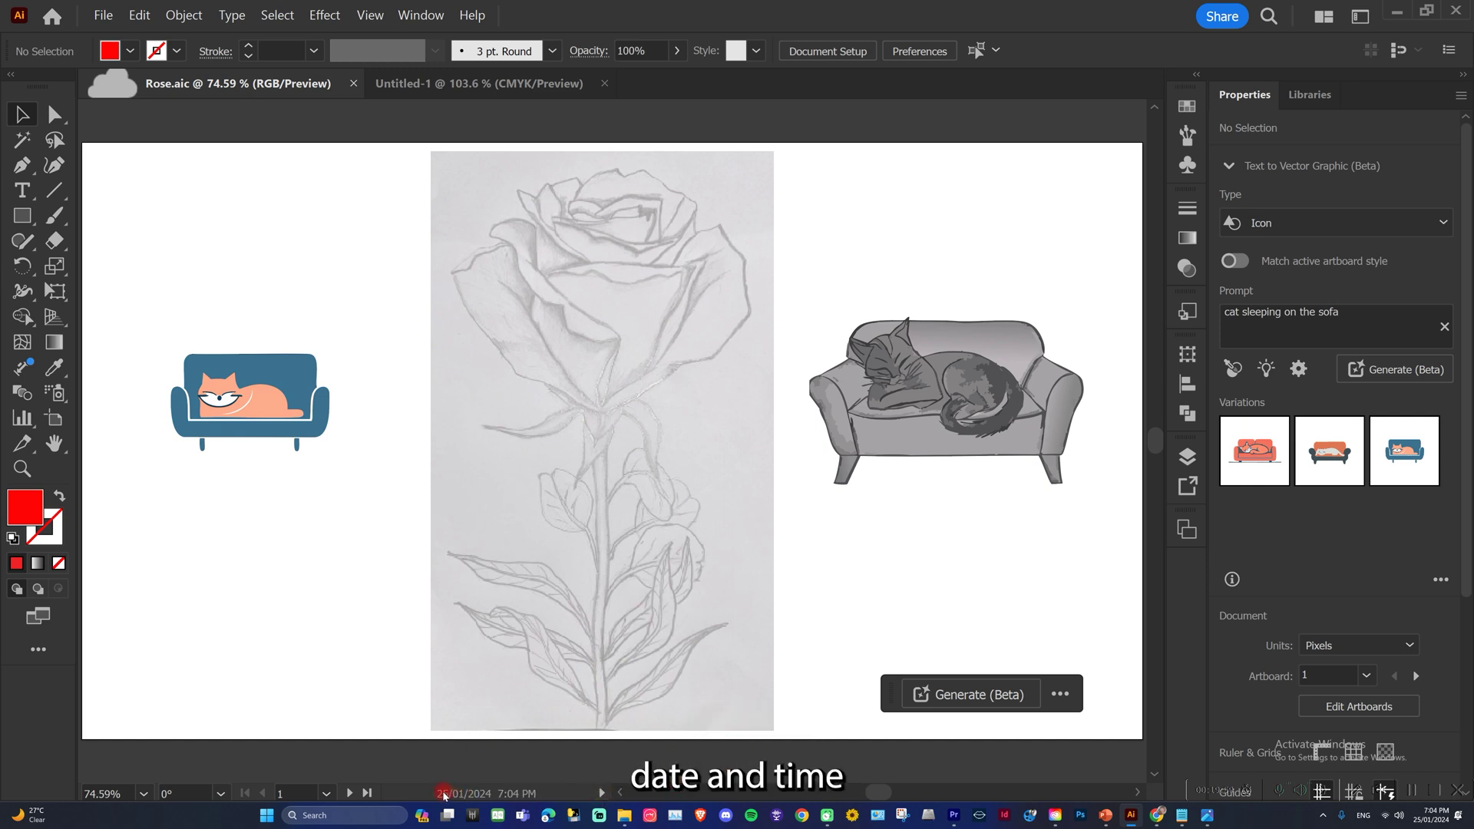
left_click(601, 794)
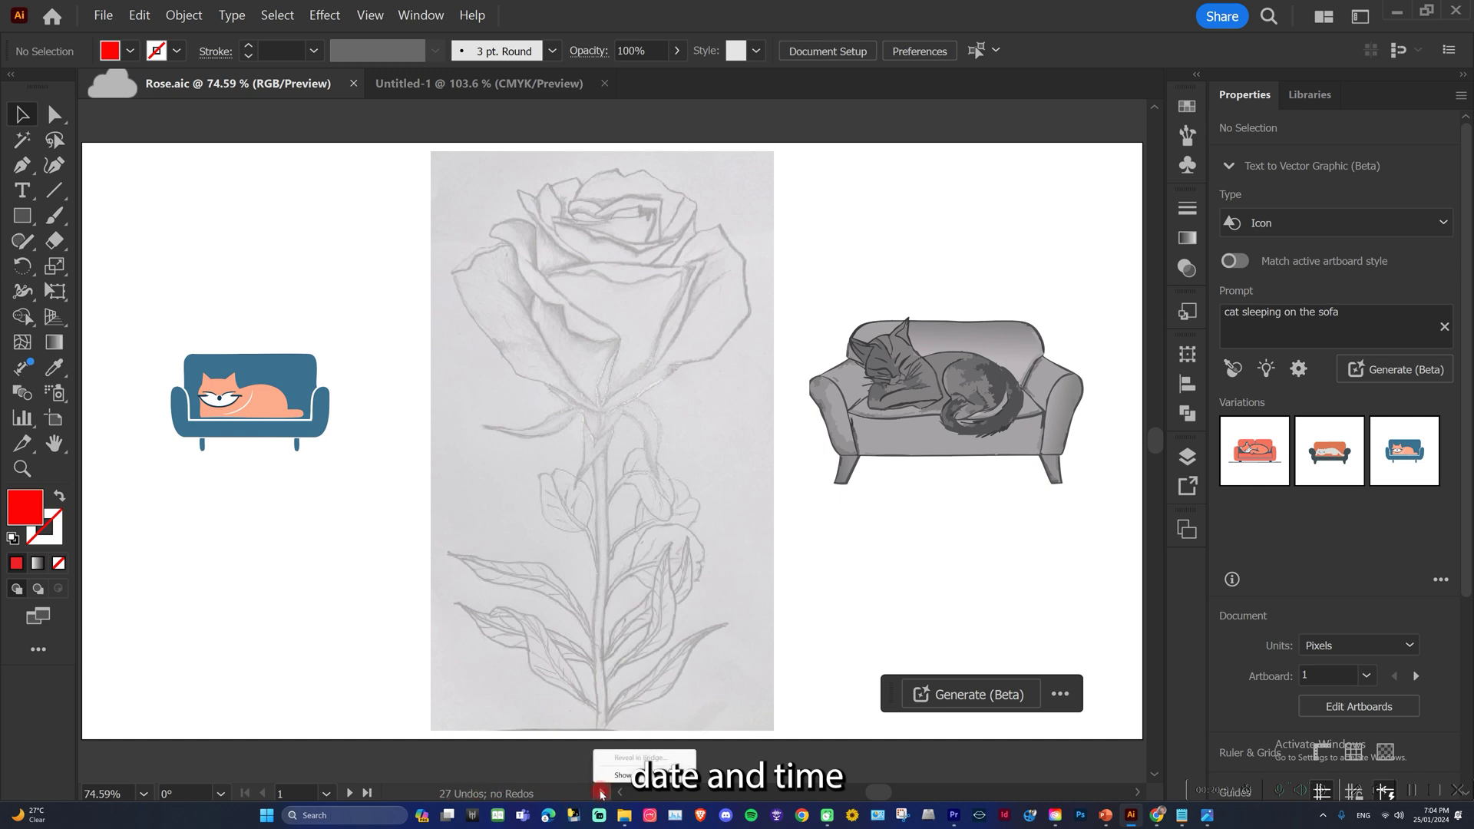
mouse_move(628, 776)
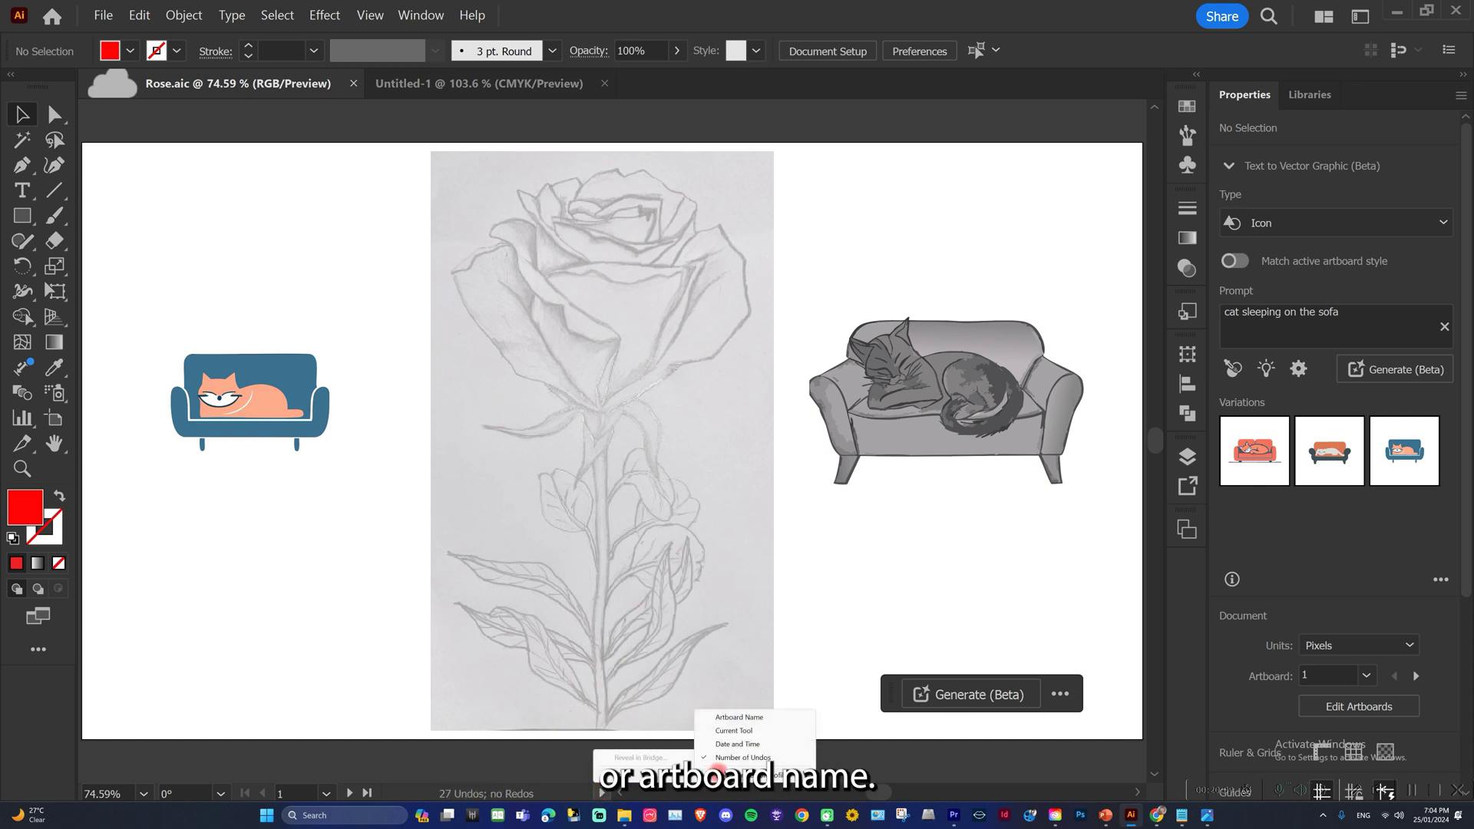
left_click(735, 720)
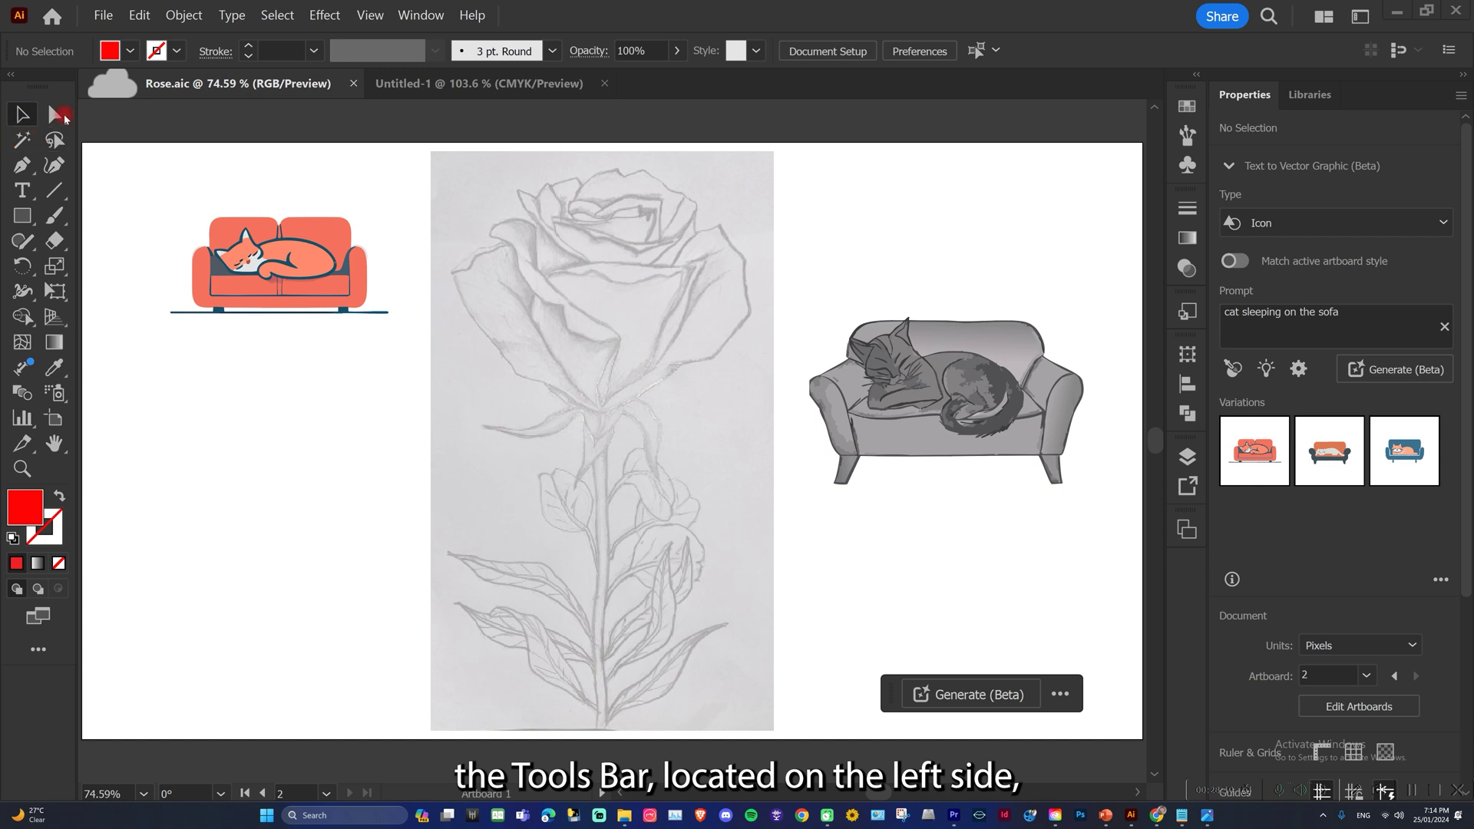
Toggle the tools bar between one and two columns, leaving it in a single column.
left_click(17, 77)
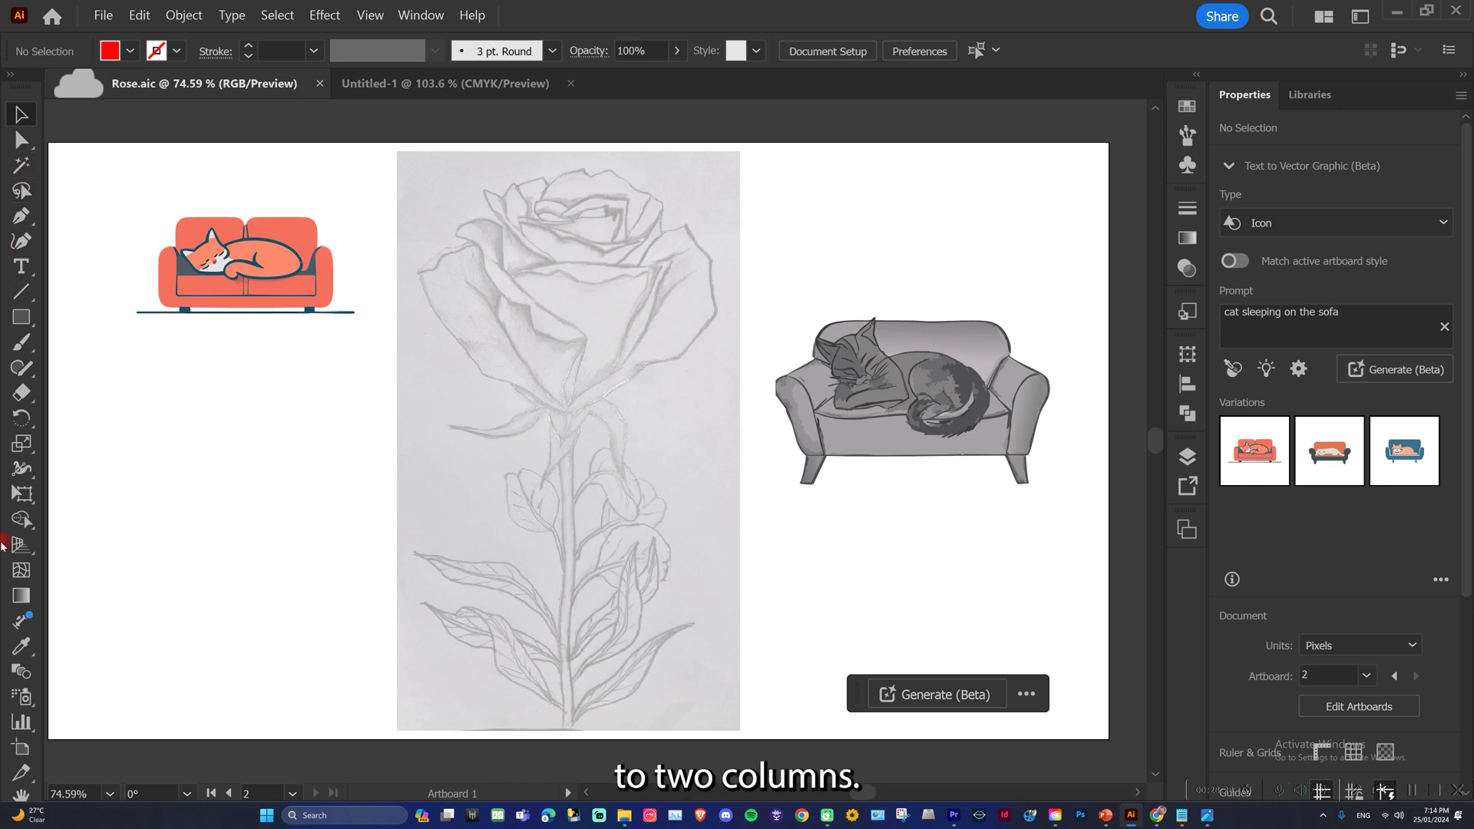
left_click(11, 74)
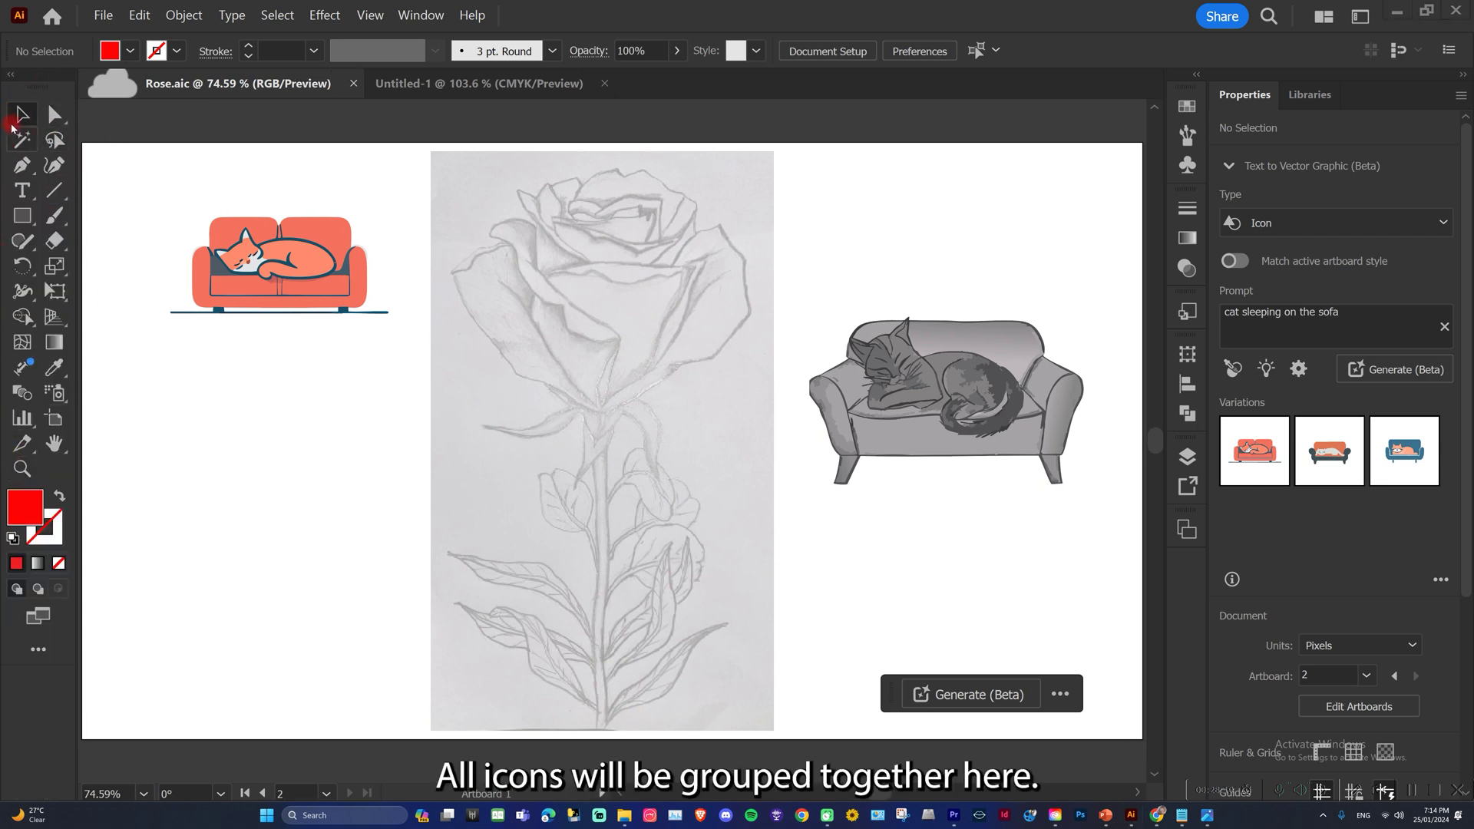
left_click(12, 75)
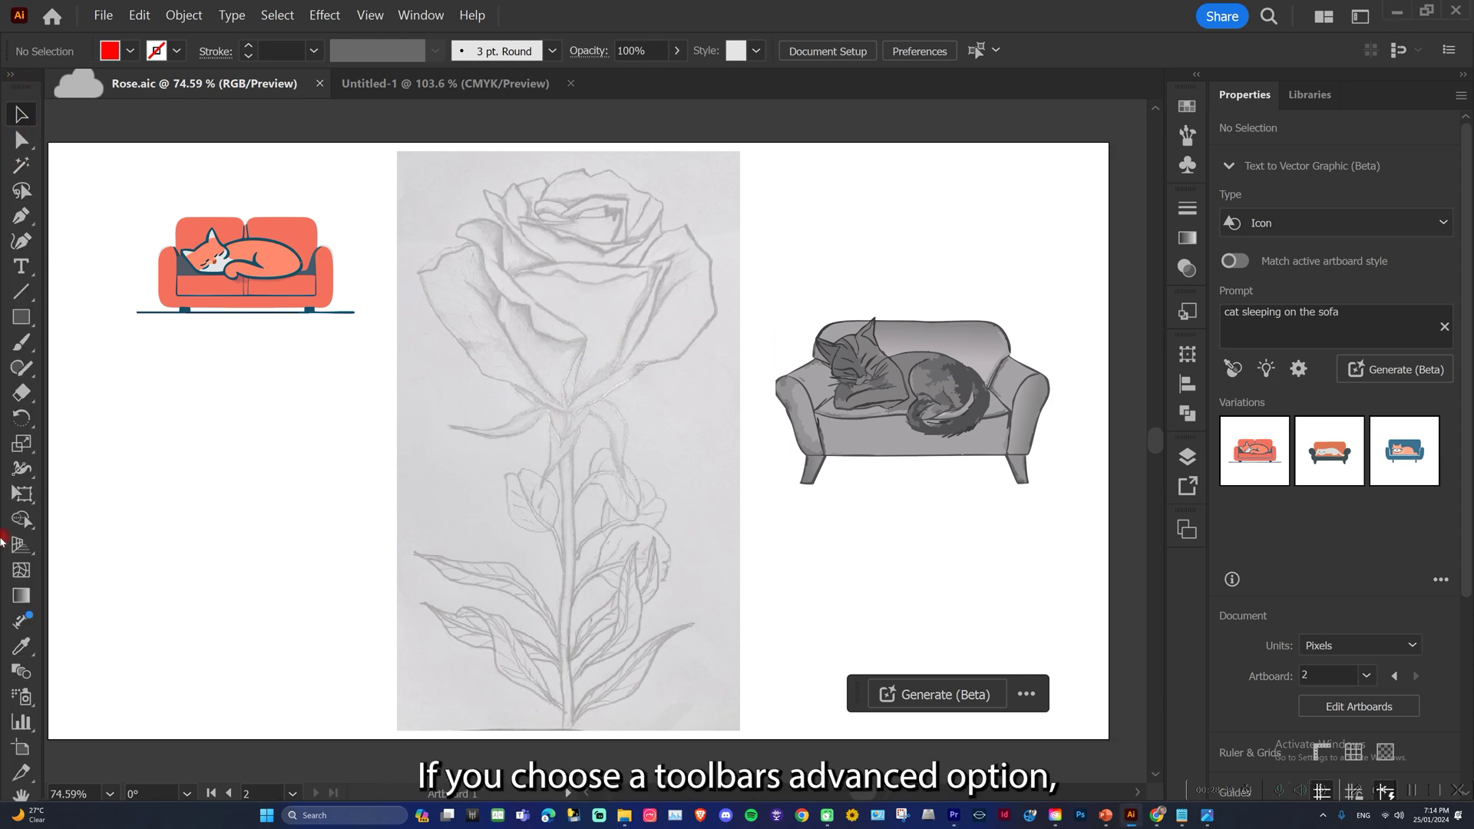
Switch the tools bar from Advanced to Basic and open its All Tools drawer.
left_click(410, 13)
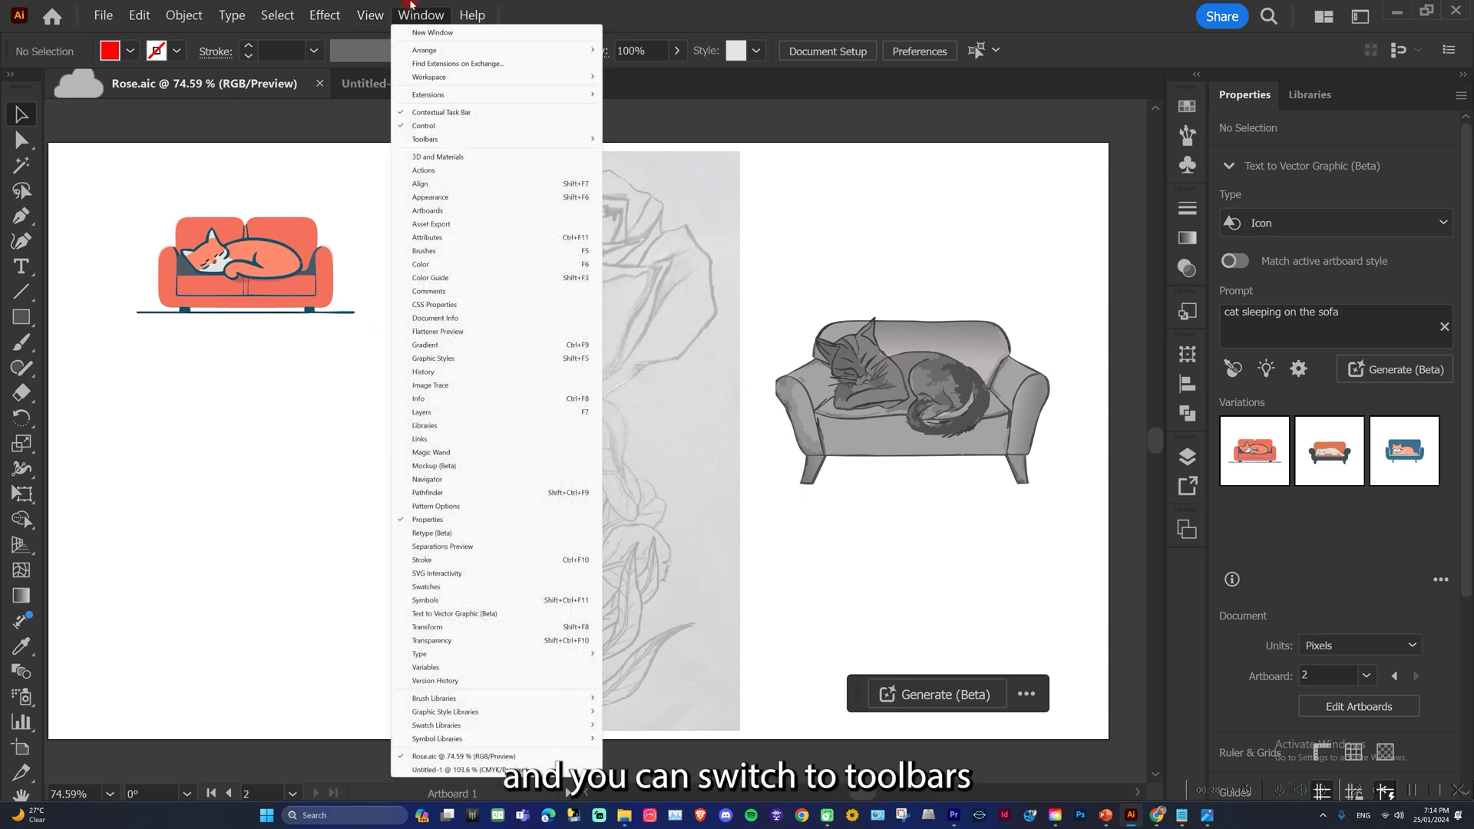
mouse_move(416, 140)
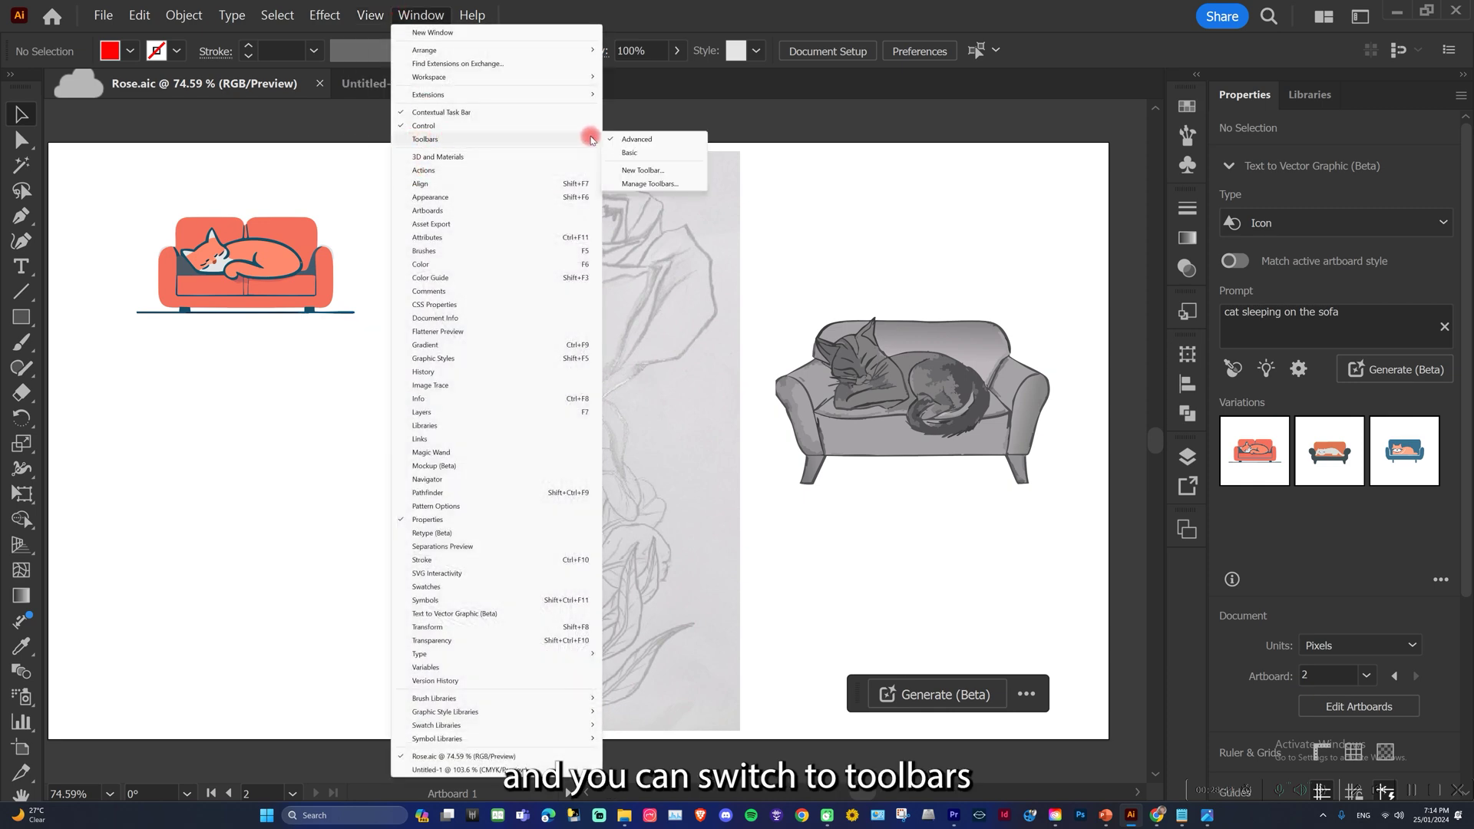
left_click(628, 153)
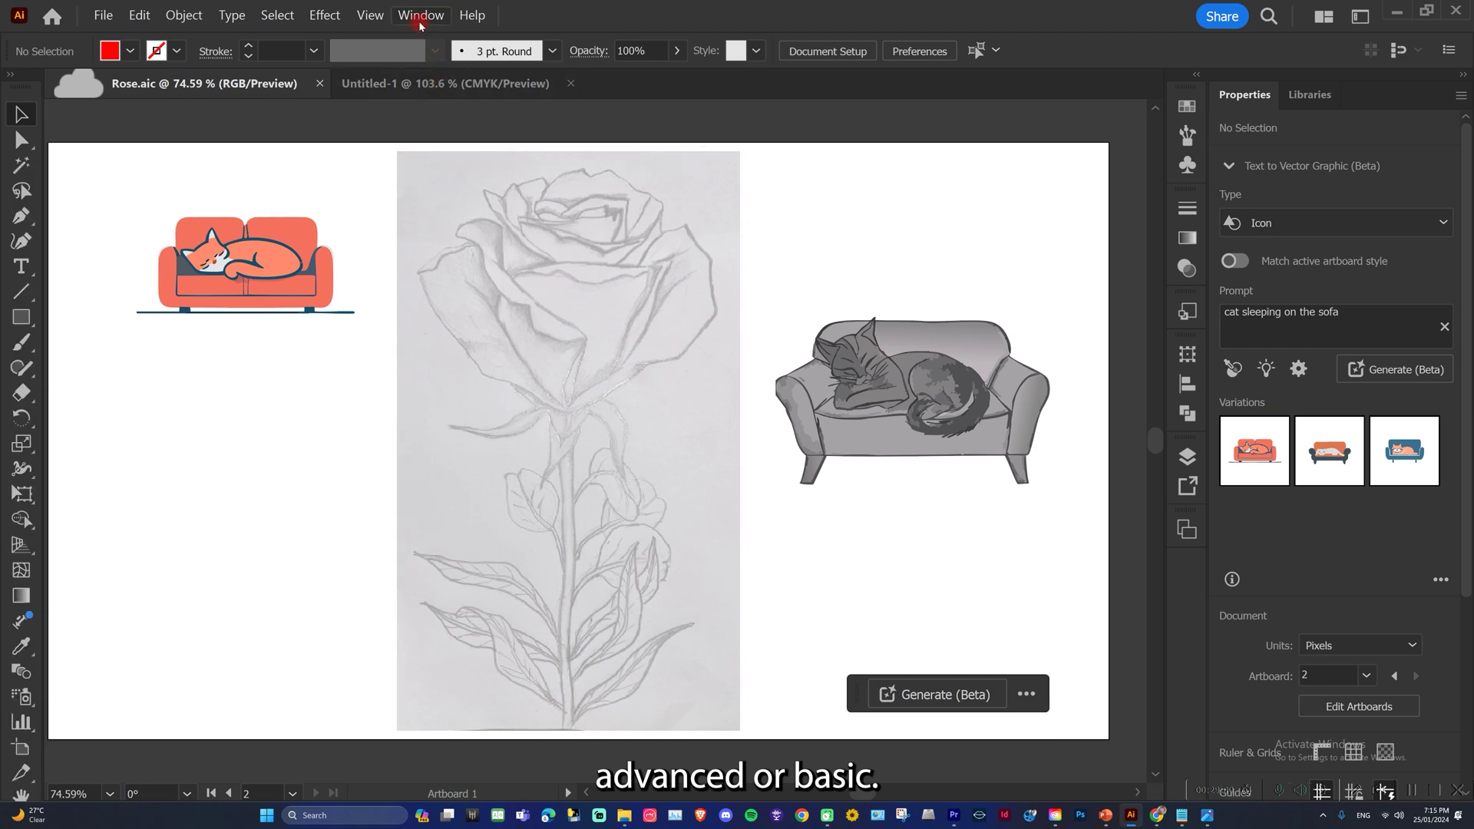
left_click(421, 15)
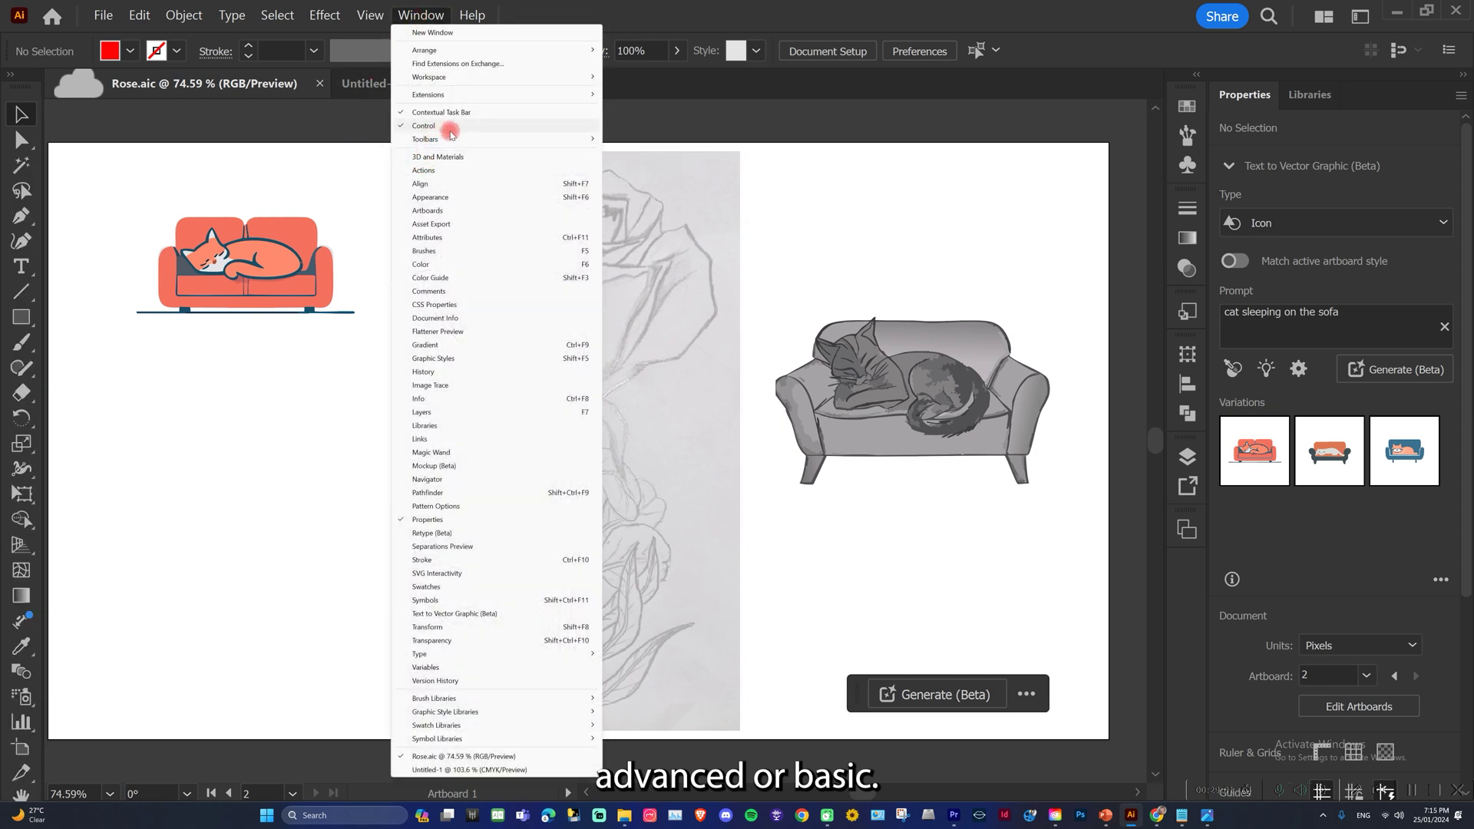
mouse_move(552, 139)
left_click(612, 152)
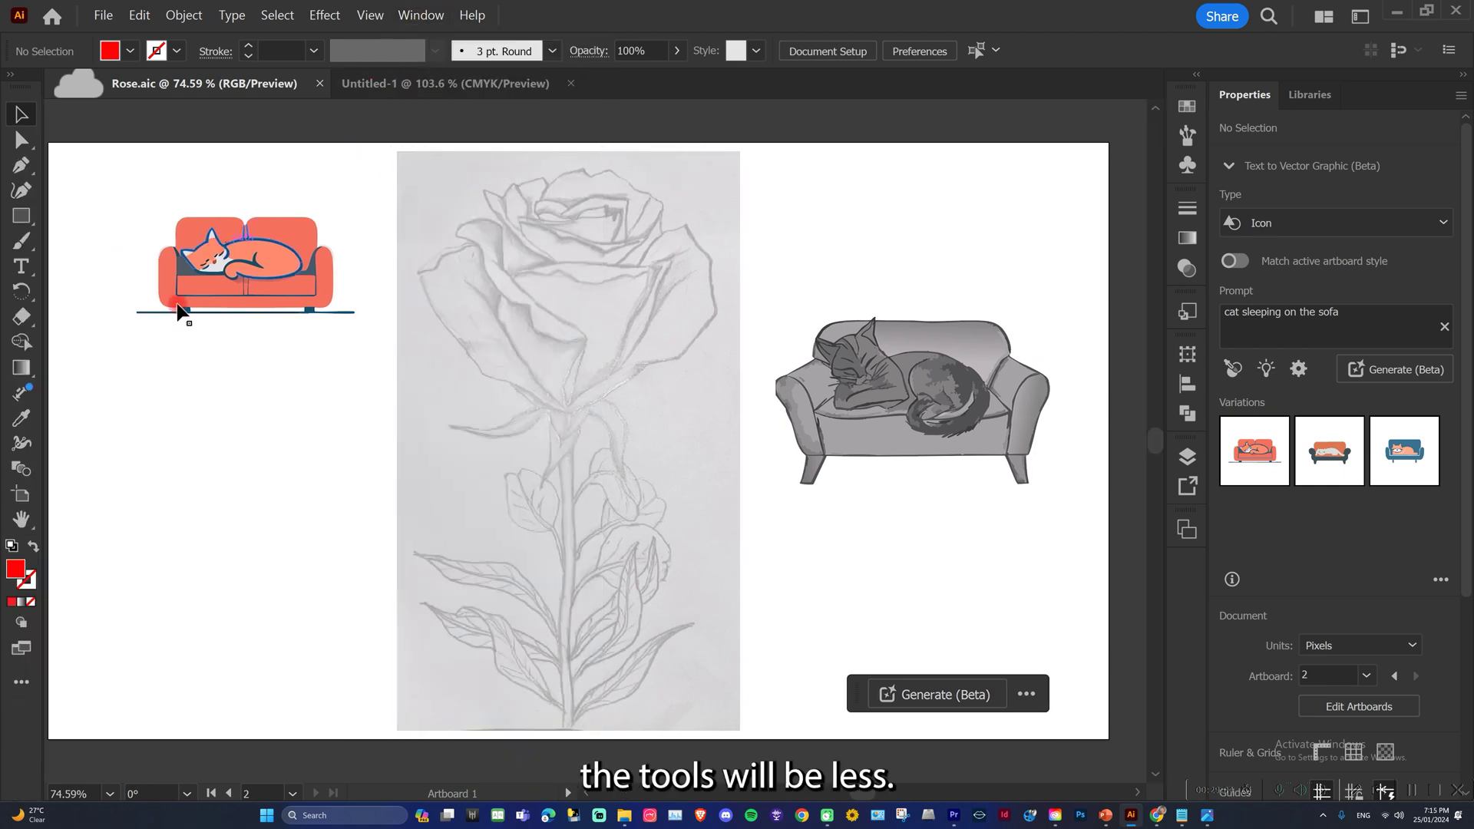
left_click(22, 682)
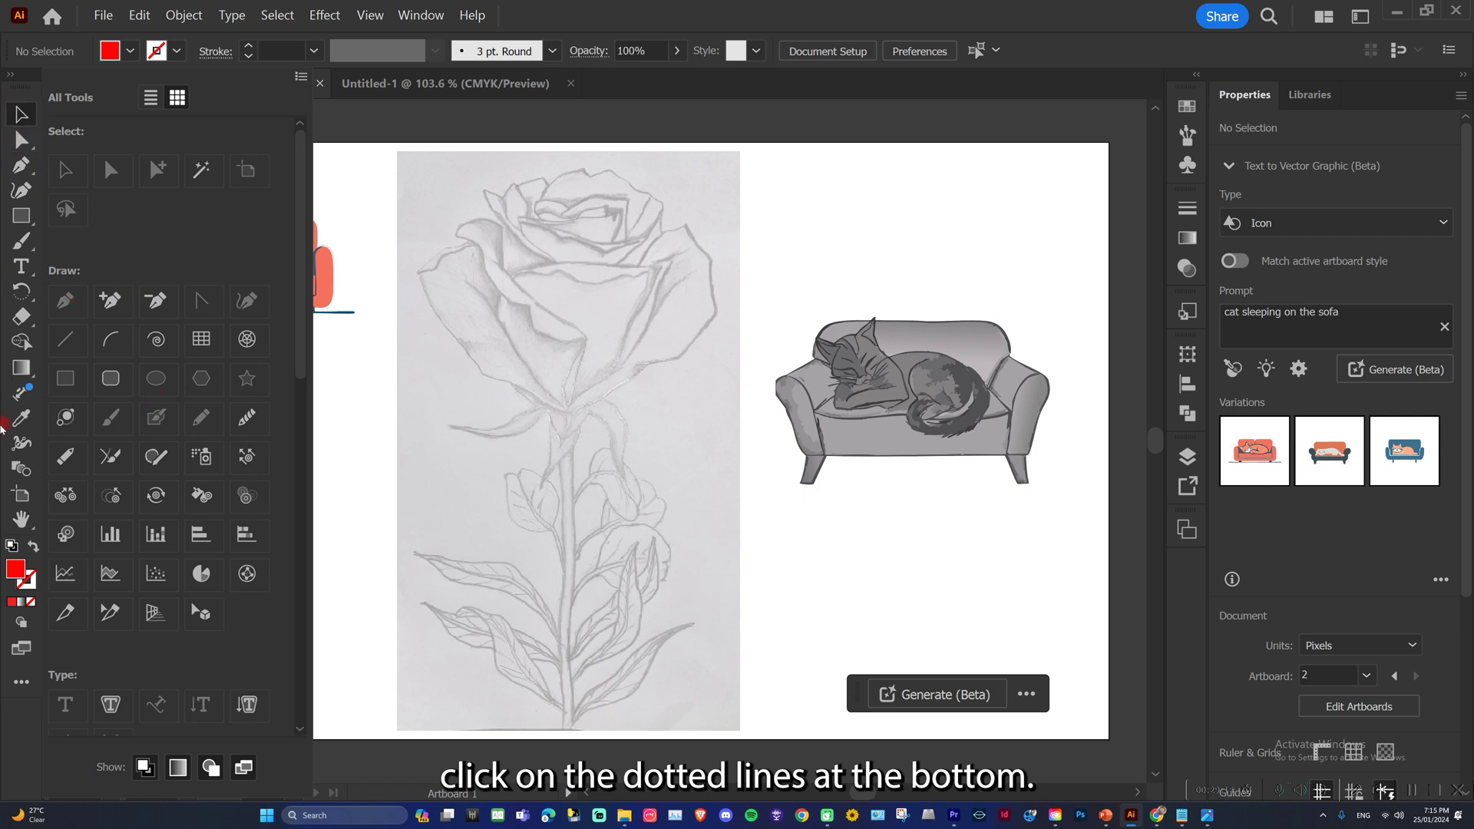
Add the Rectangular Grid Tool from the All Tools drawer to the tools bar, and remove it from the bar again.
left_click(155, 376)
left_click(192, 338)
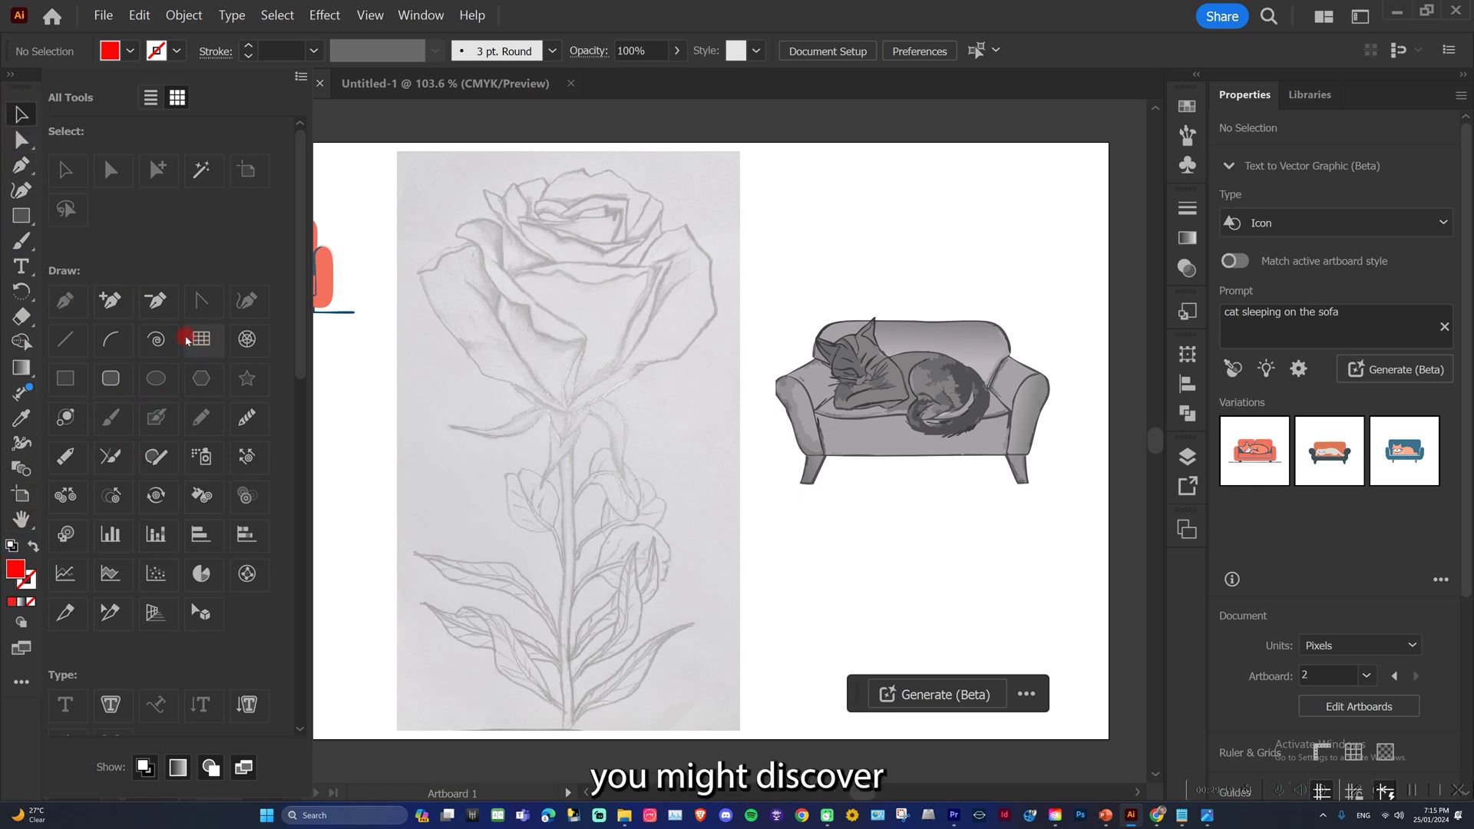
left_click_drag(191, 338, 9, 565)
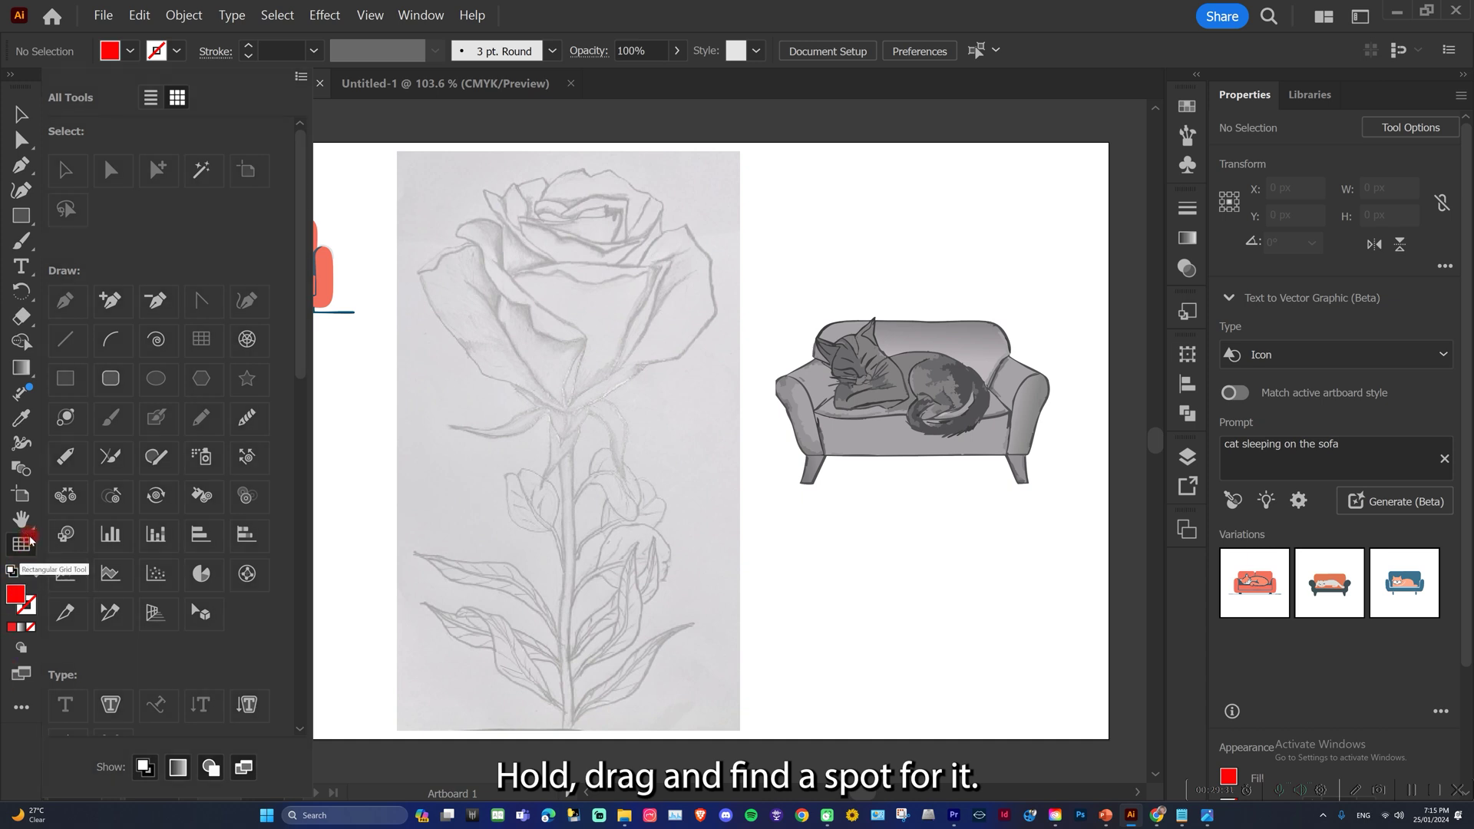
left_click_drag(28, 547, 234, 649)
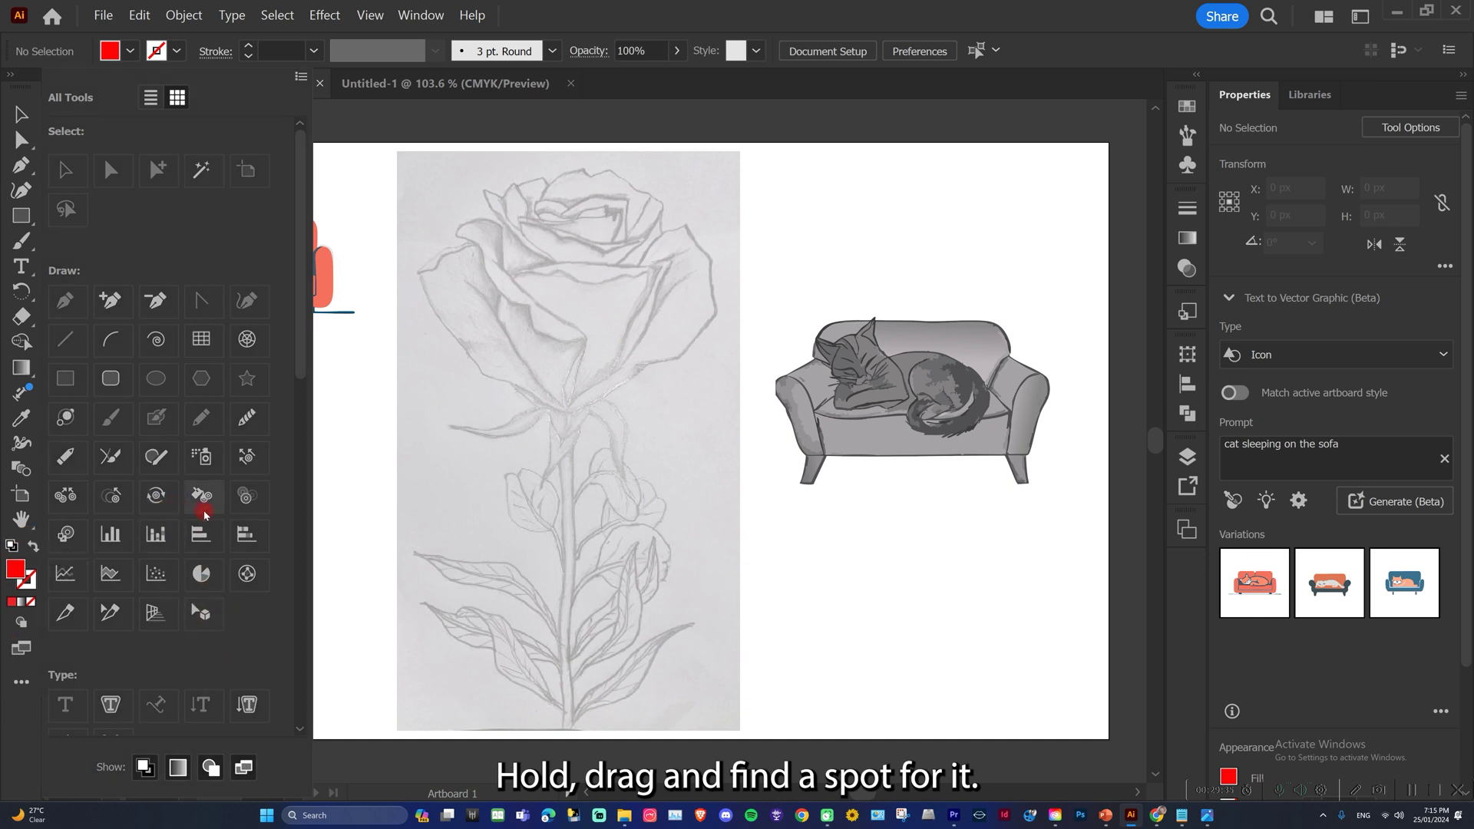
left_click_drag(163, 540, 205, 614)
Locate the Pen Tool in the All Tools drawer, activate the Add Anchor Point Tool and close the drawer.
left_click(111, 376)
left_click(65, 300)
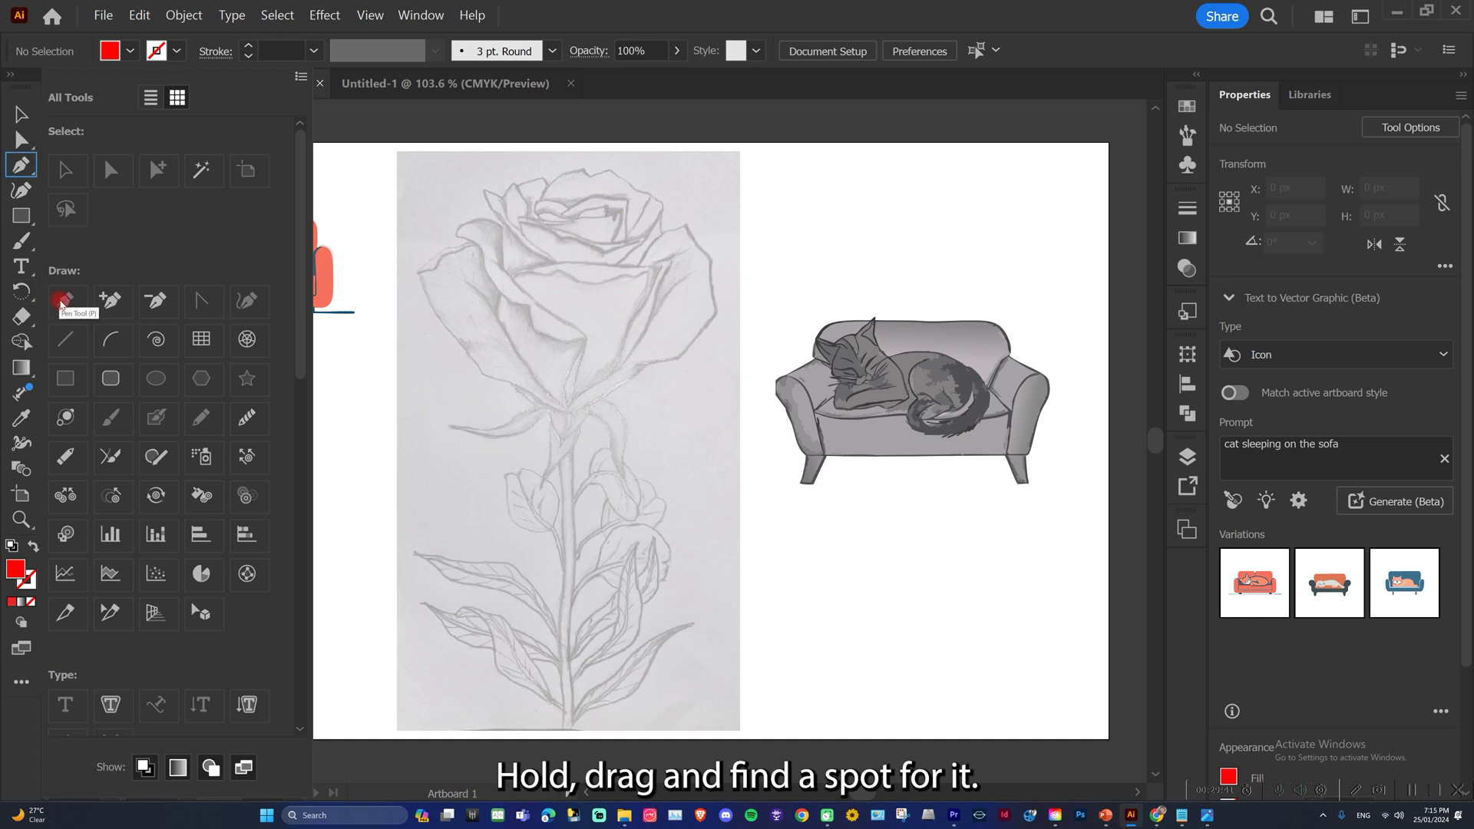
left_click(106, 302)
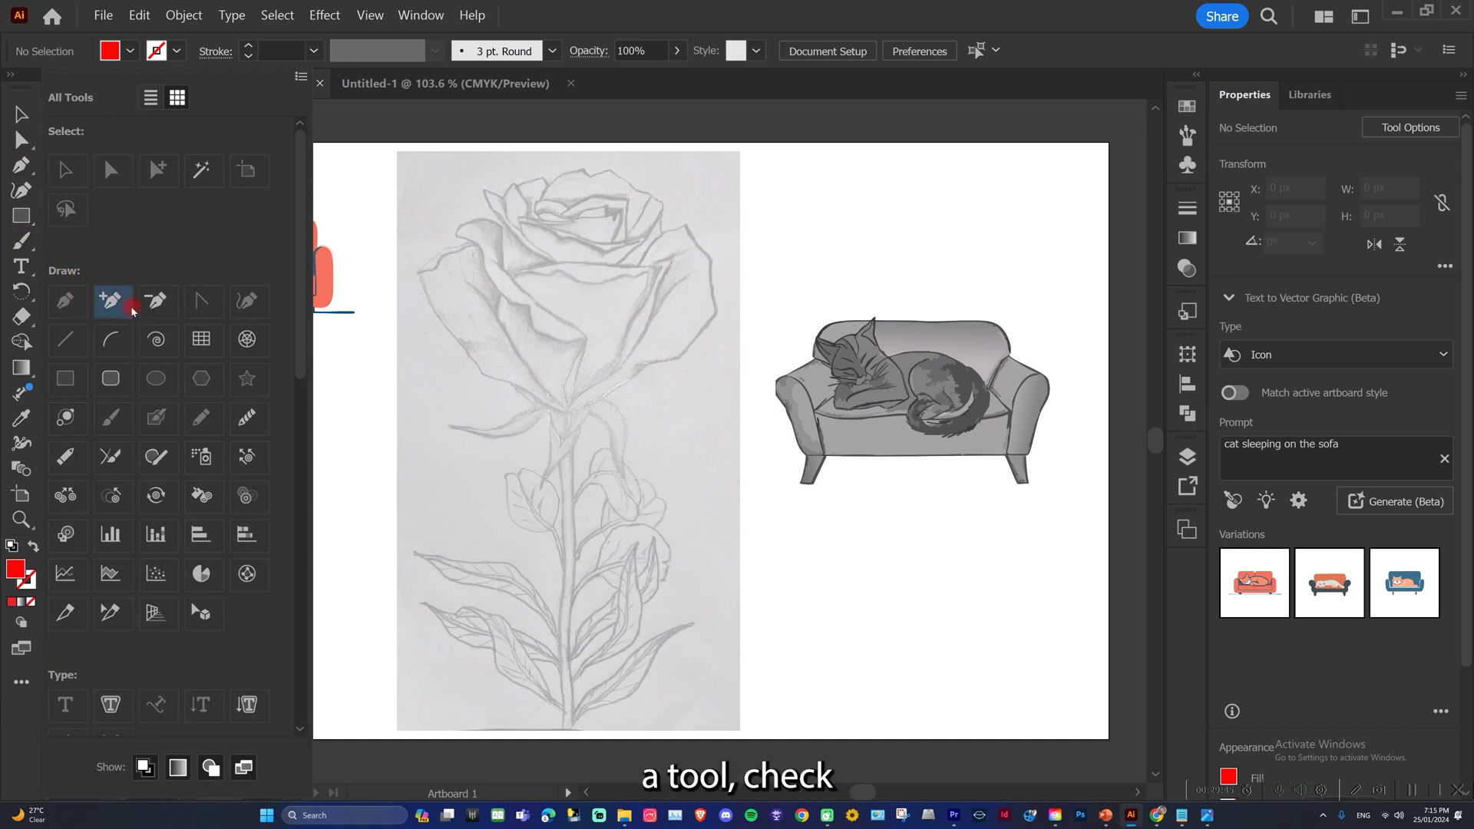
left_click(24, 689)
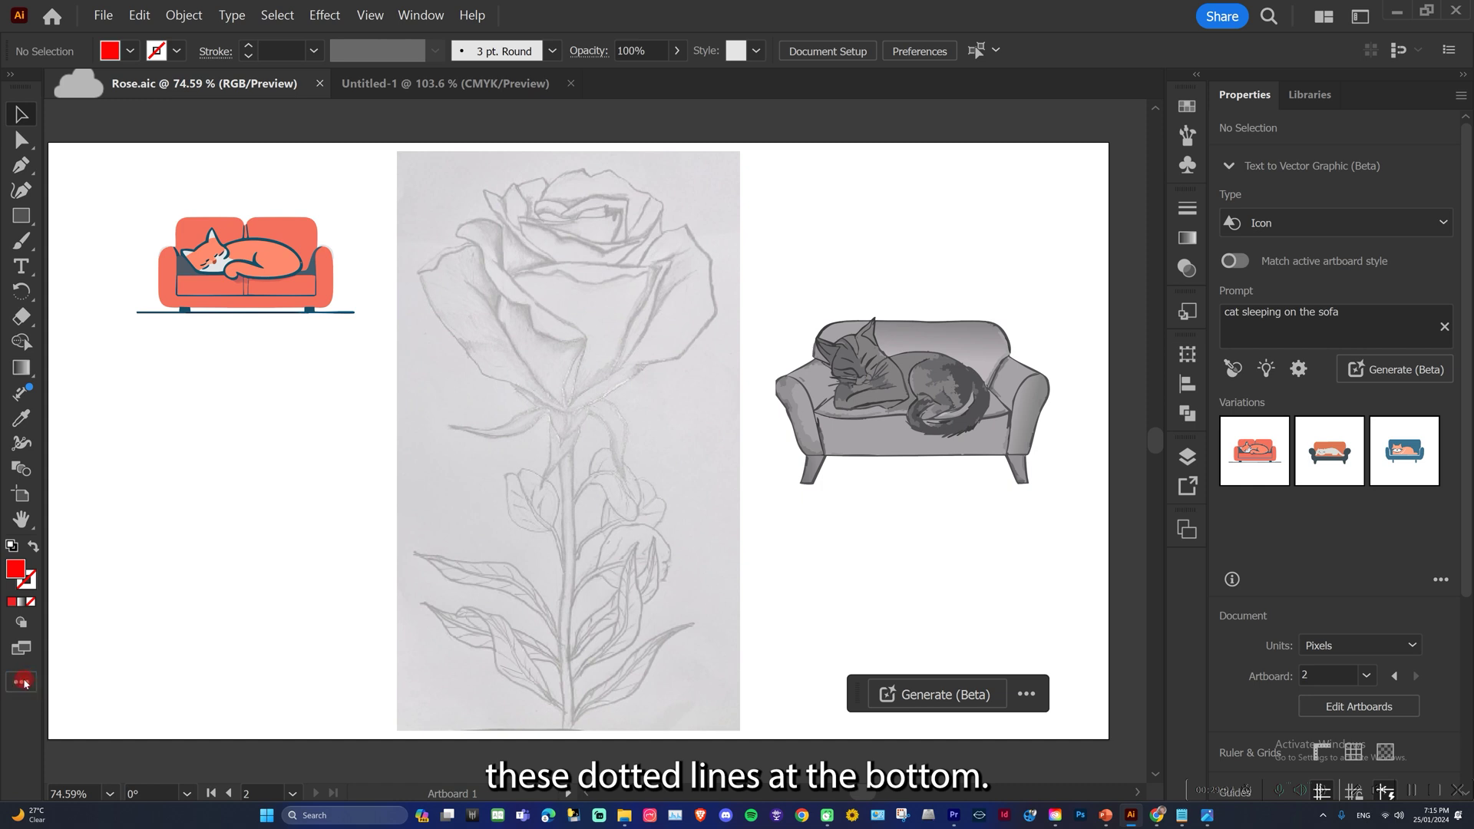
left_click(23, 682)
left_click(104, 156)
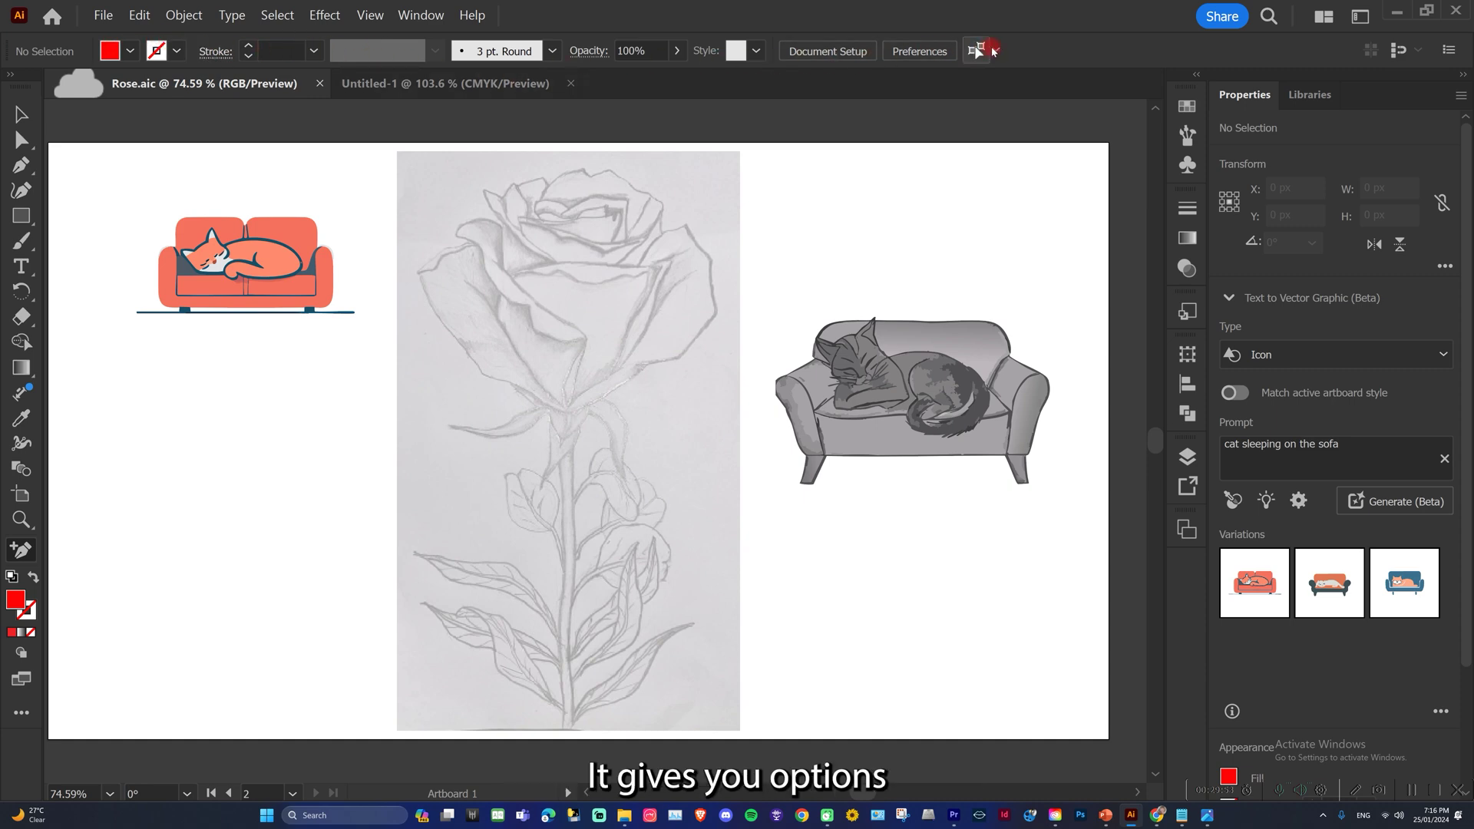
Hide the Control bar and show it again.
left_click(416, 19)
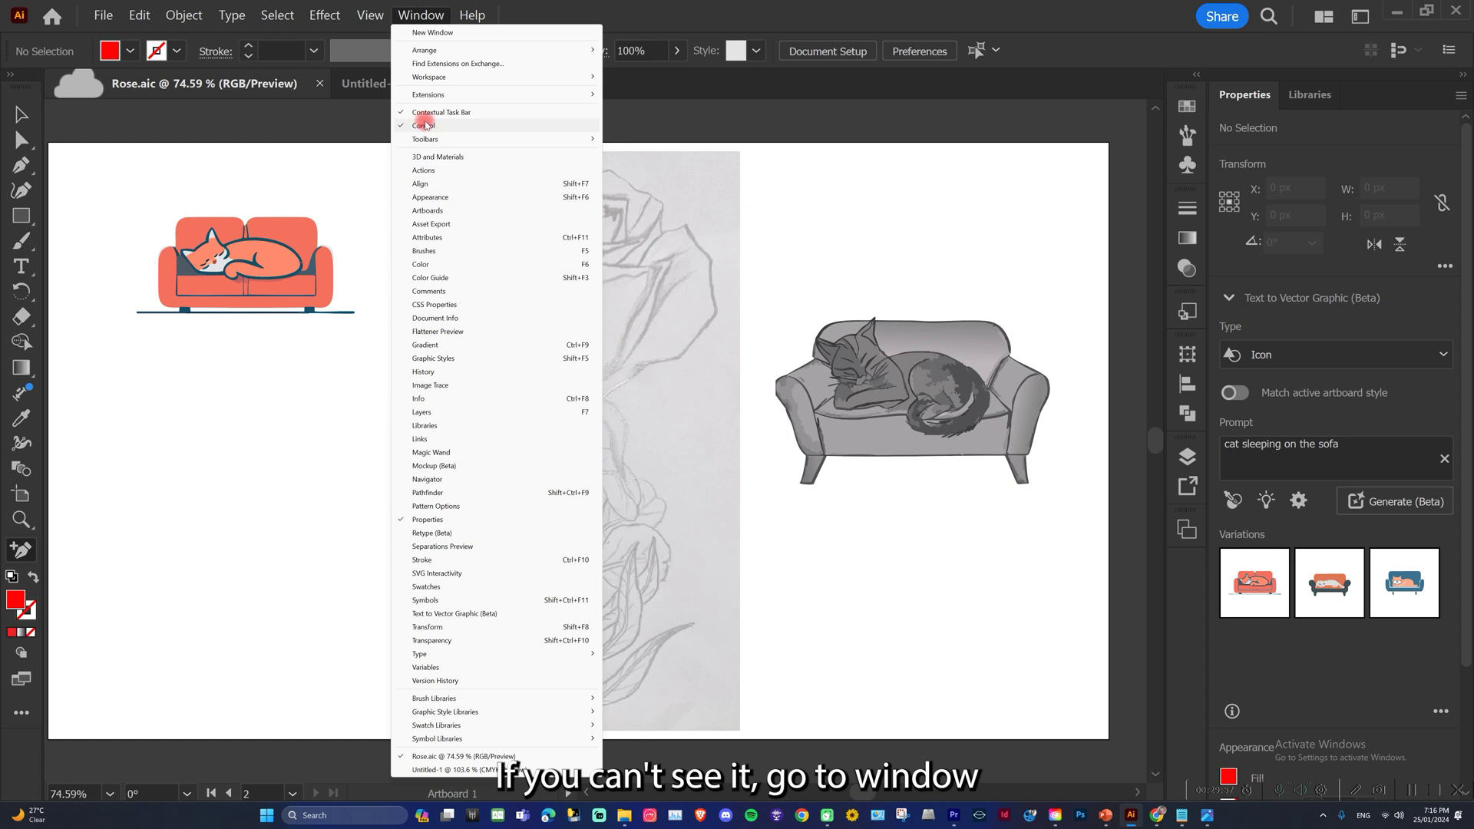
left_click(424, 125)
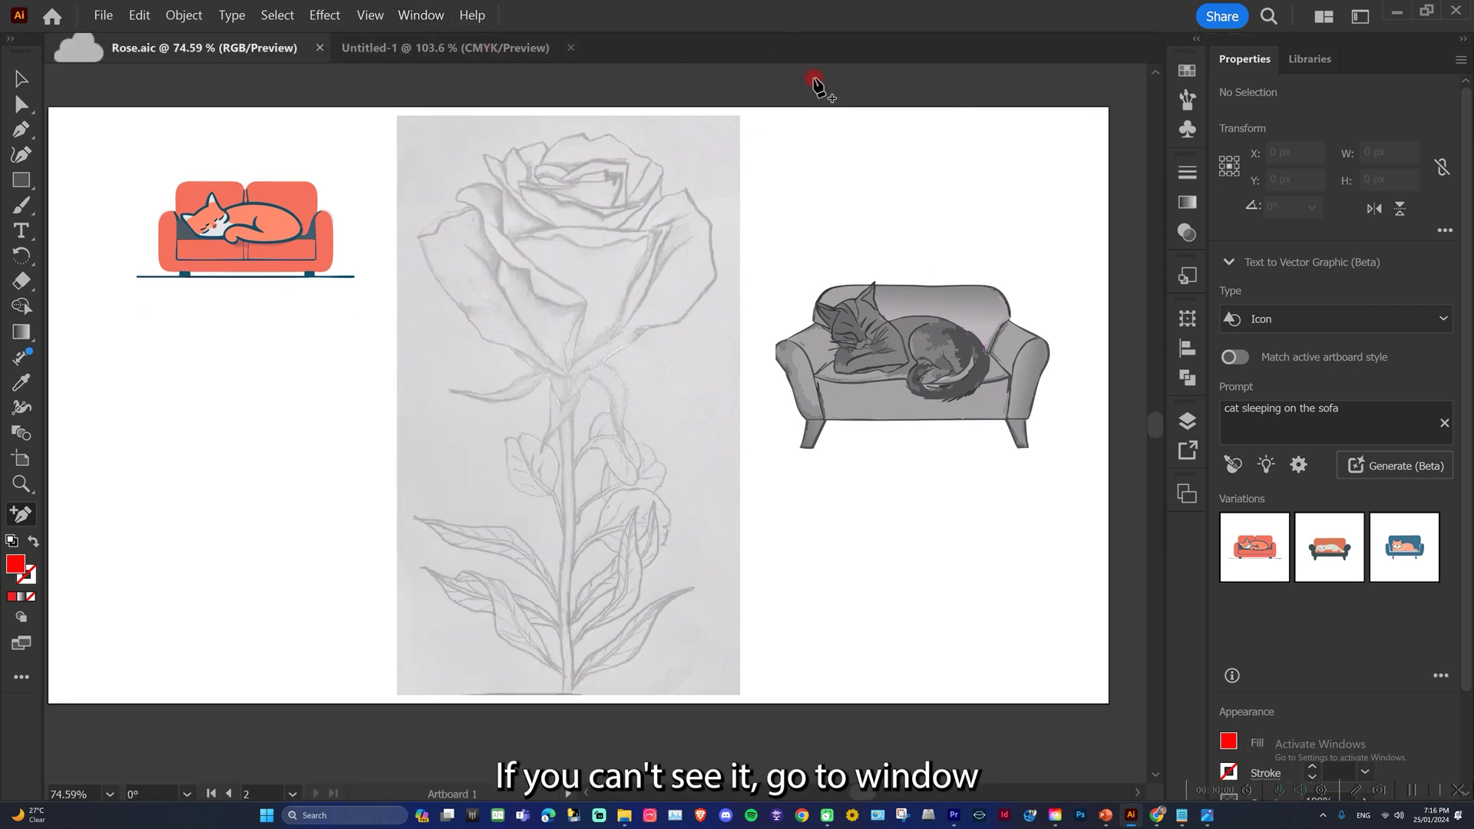
left_click(420, 15)
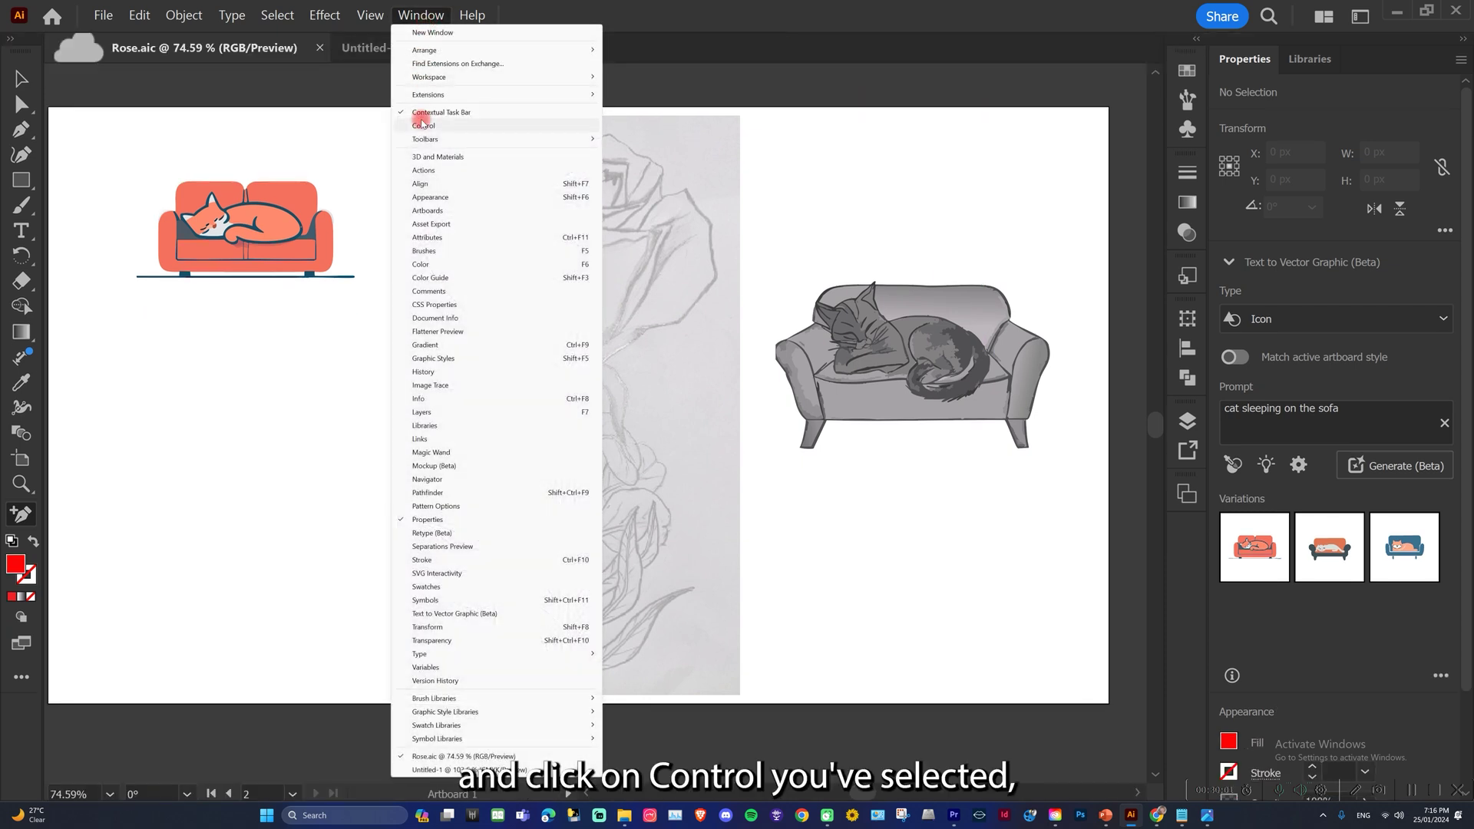
left_click(422, 125)
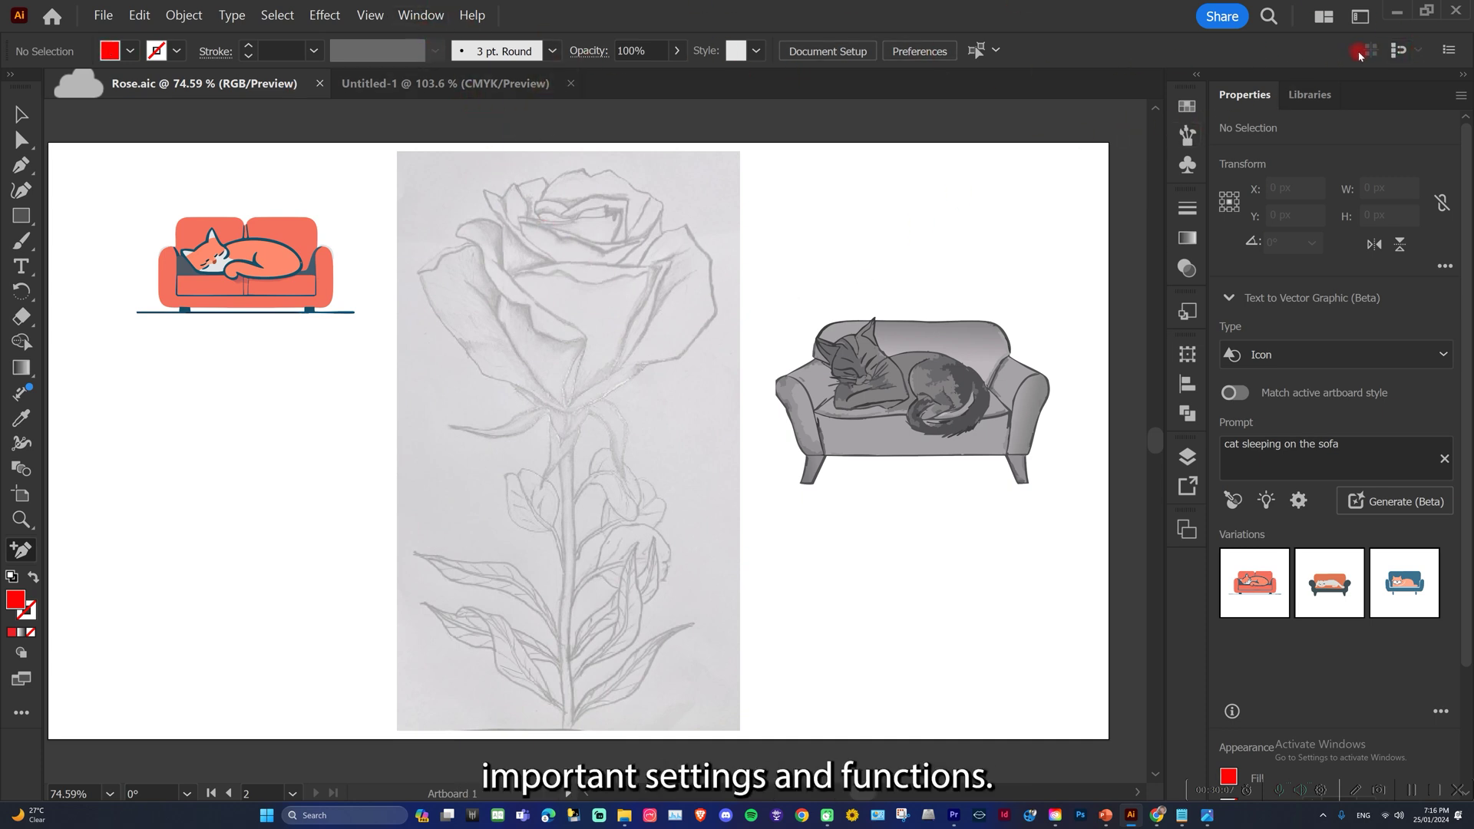
Switch to the Untitled-1 document and create a new document named Book with the preselected Custom preset.
left_click(1361, 21)
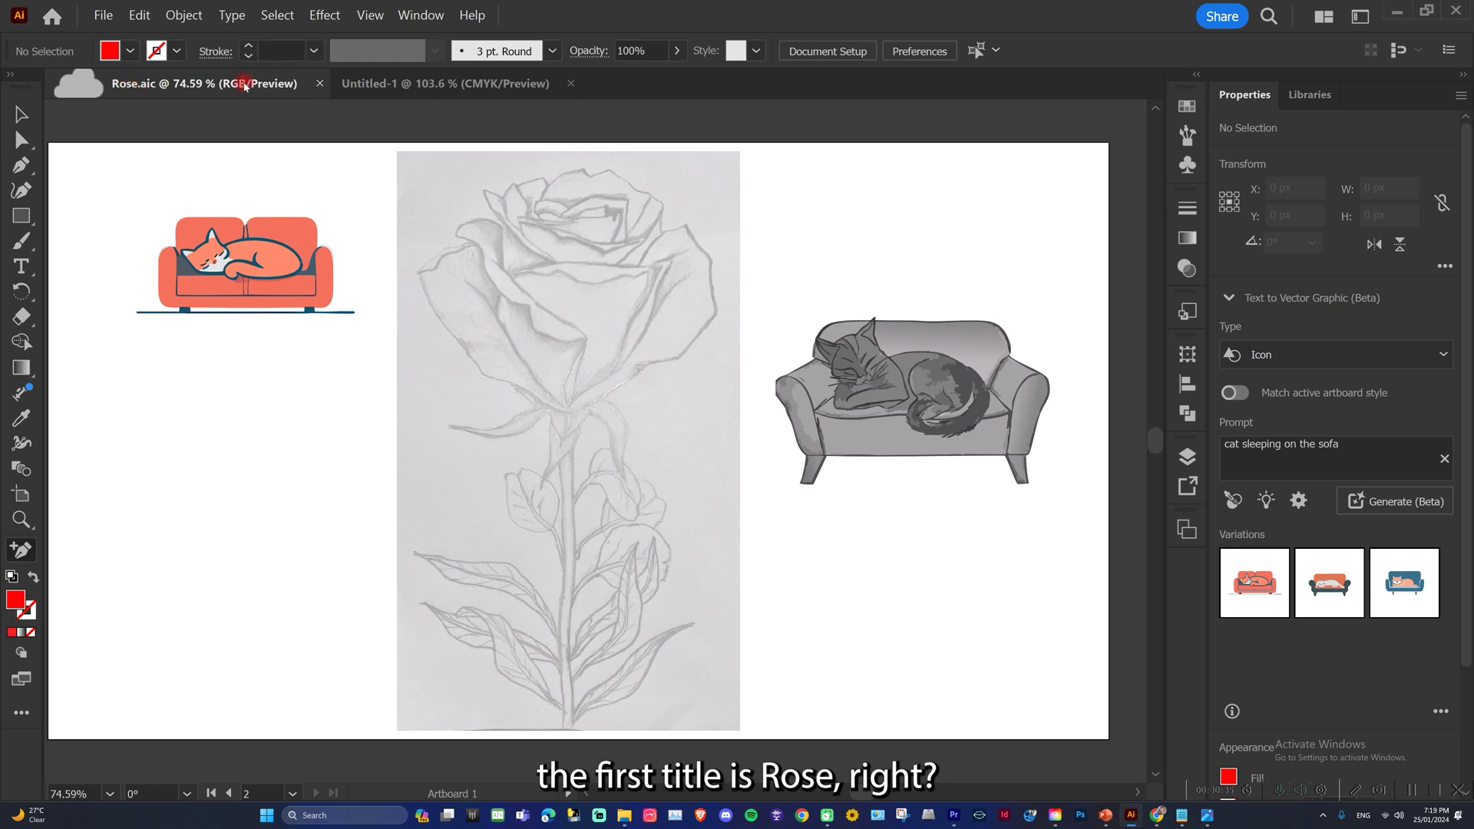
left_click(389, 83)
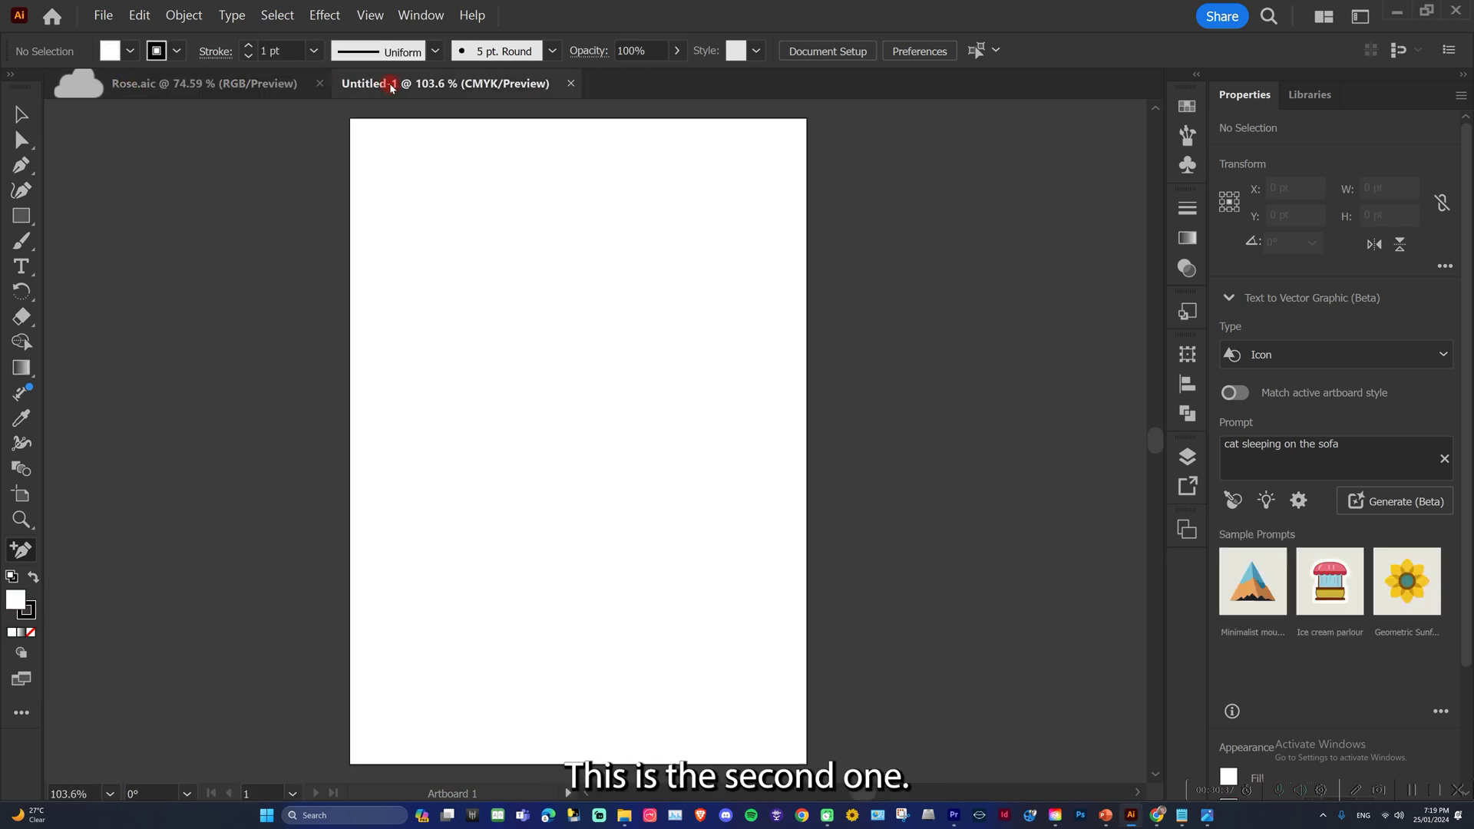
left_click(101, 14)
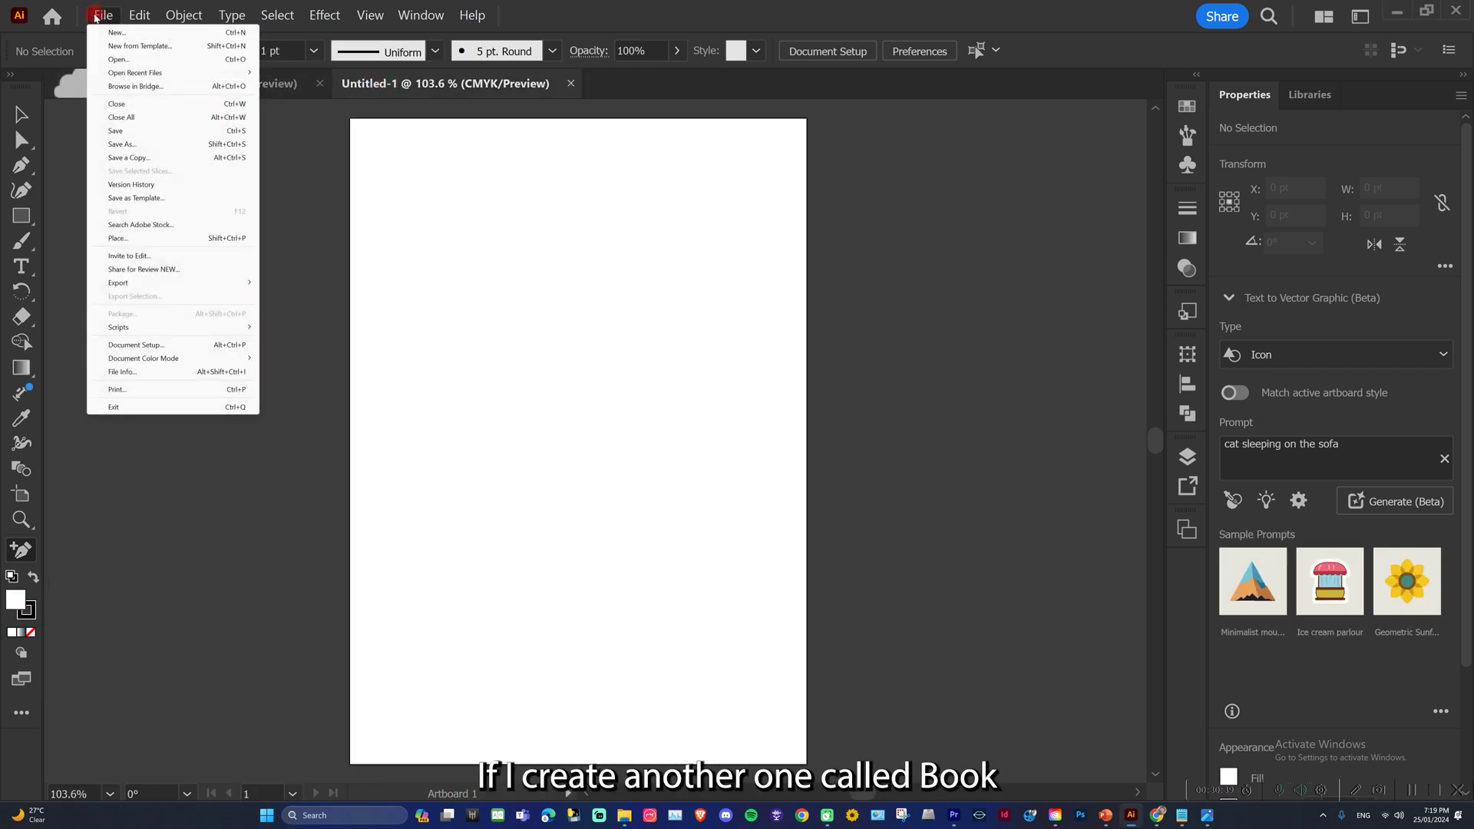
left_click(124, 33)
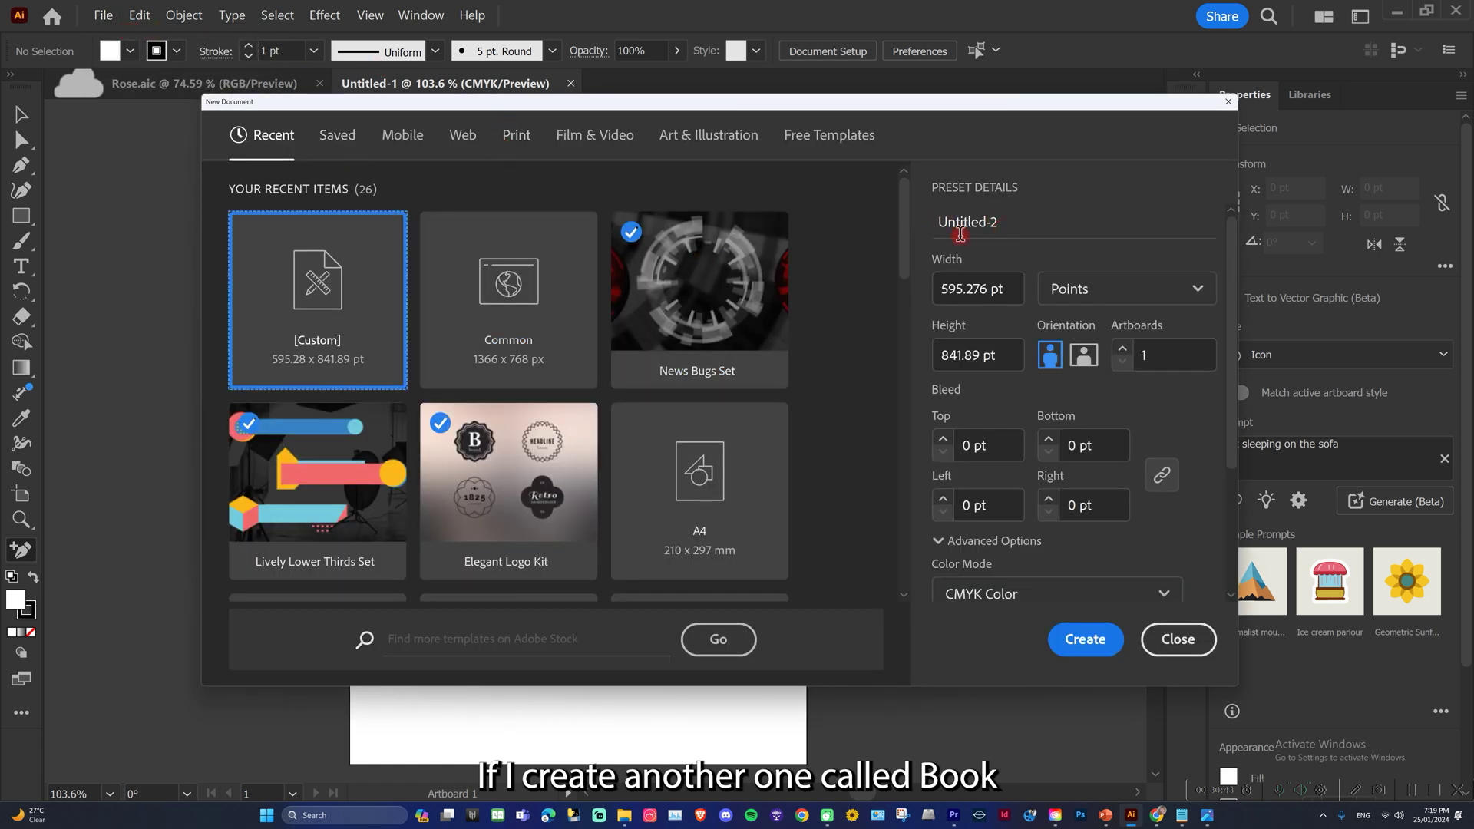
left_click_drag(996, 224, 928, 227)
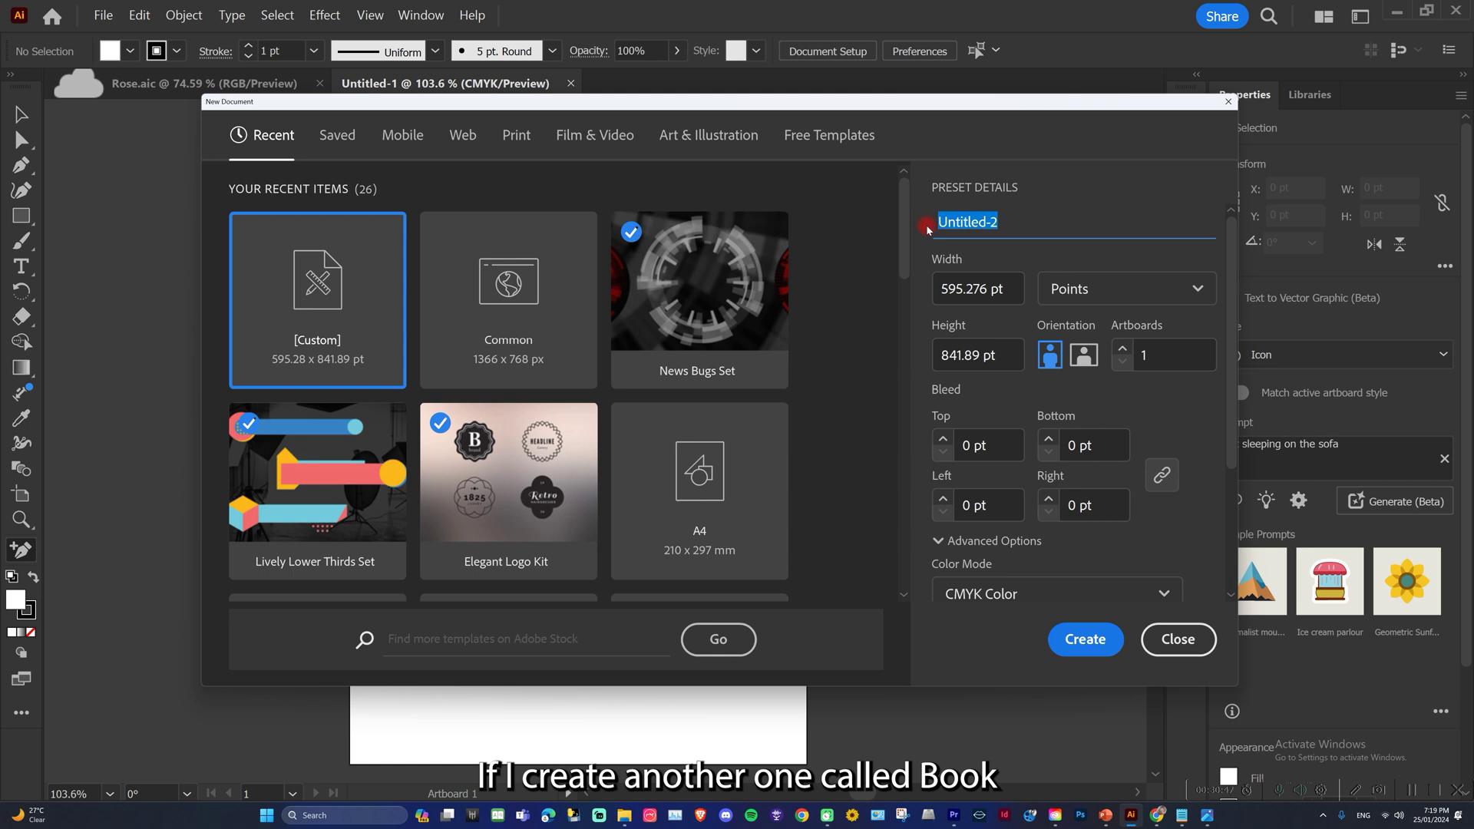
type("Book")
left_click(1085, 640)
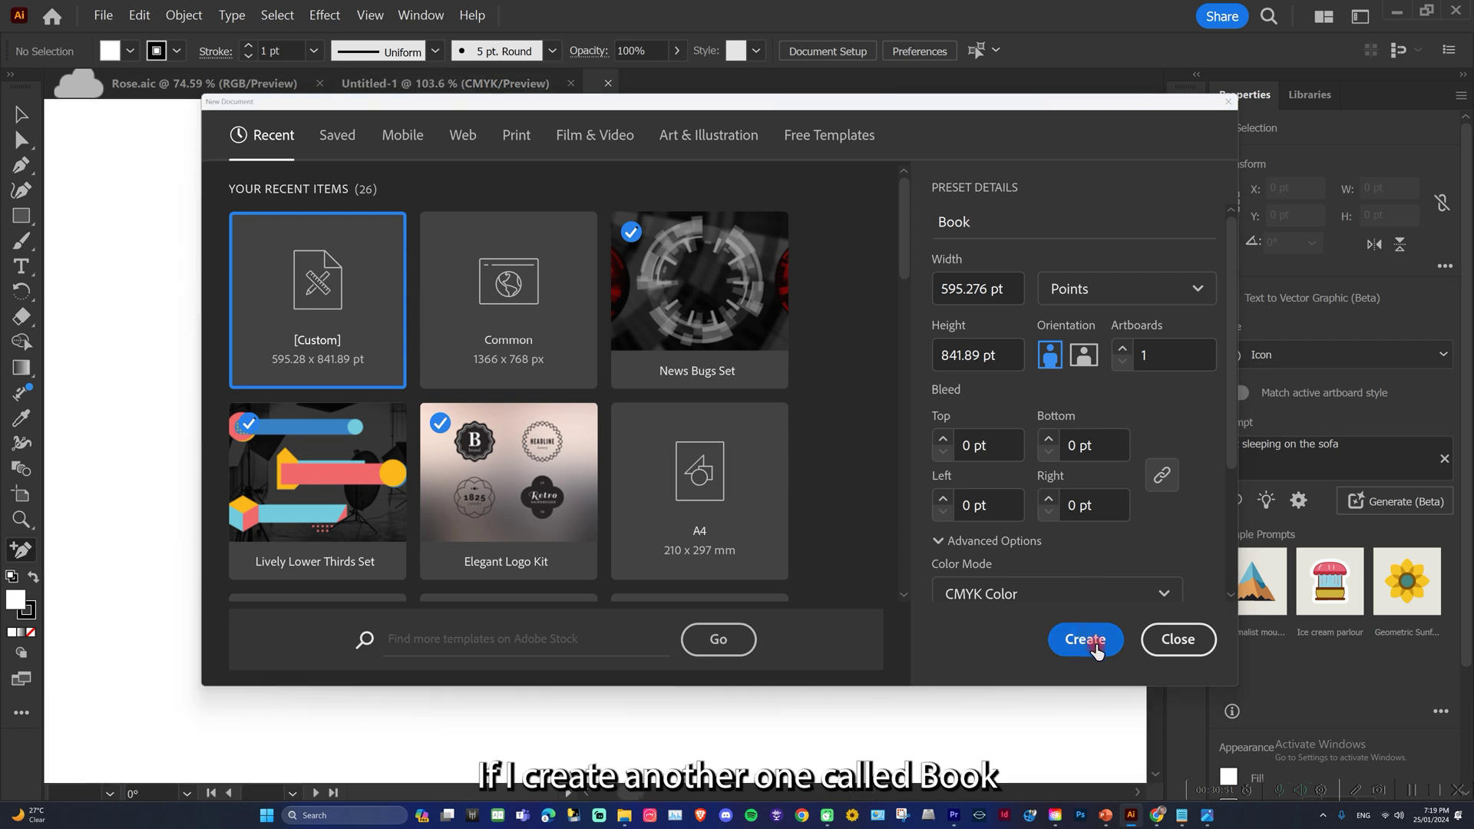